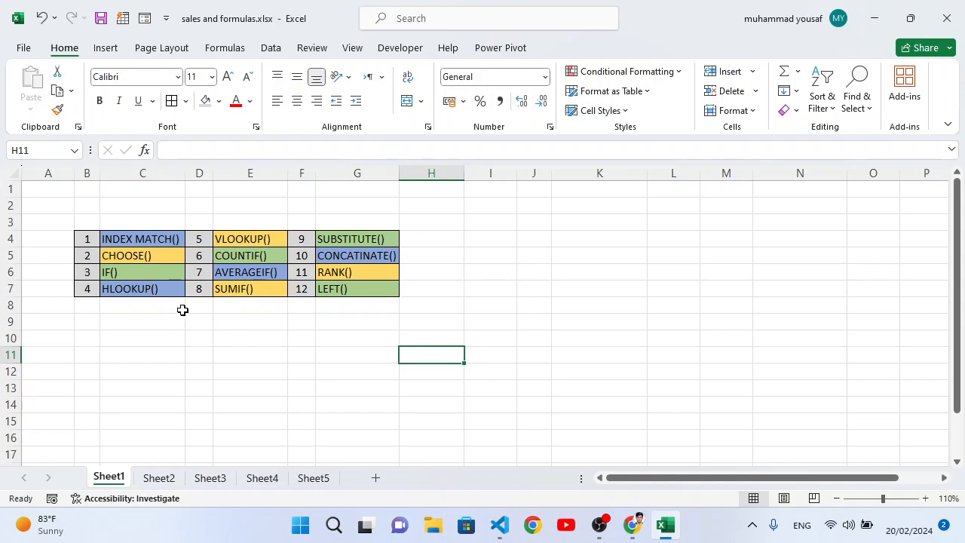
# Review the twelve functions listed on Sheet1, from INDEX MATCH() through LEFT(), ending back on INDEX MATCH()
pyautogui.click(116, 240)
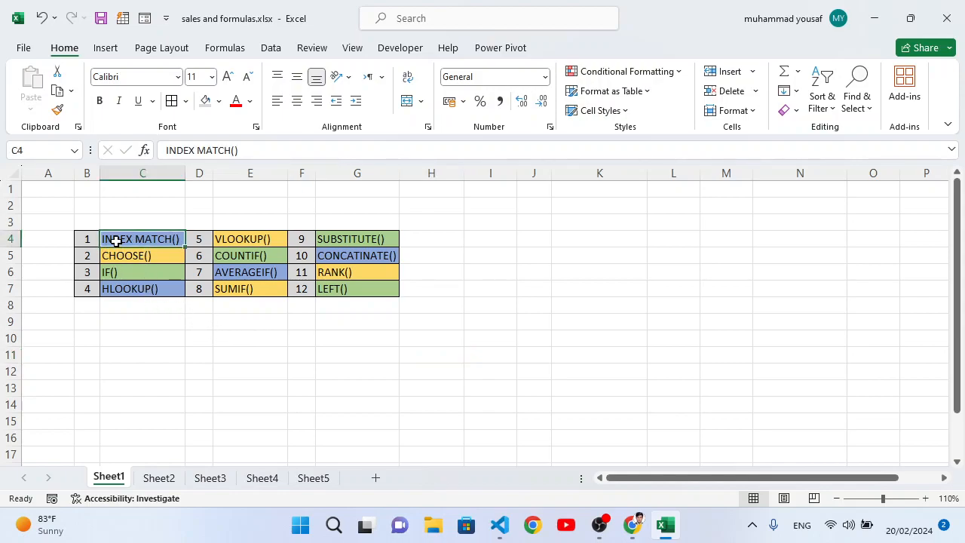
pyautogui.click(115, 257)
pyautogui.click(123, 272)
pyautogui.click(124, 288)
pyautogui.click(247, 239)
pyautogui.click(256, 257)
pyautogui.click(260, 272)
pyautogui.click(252, 303)
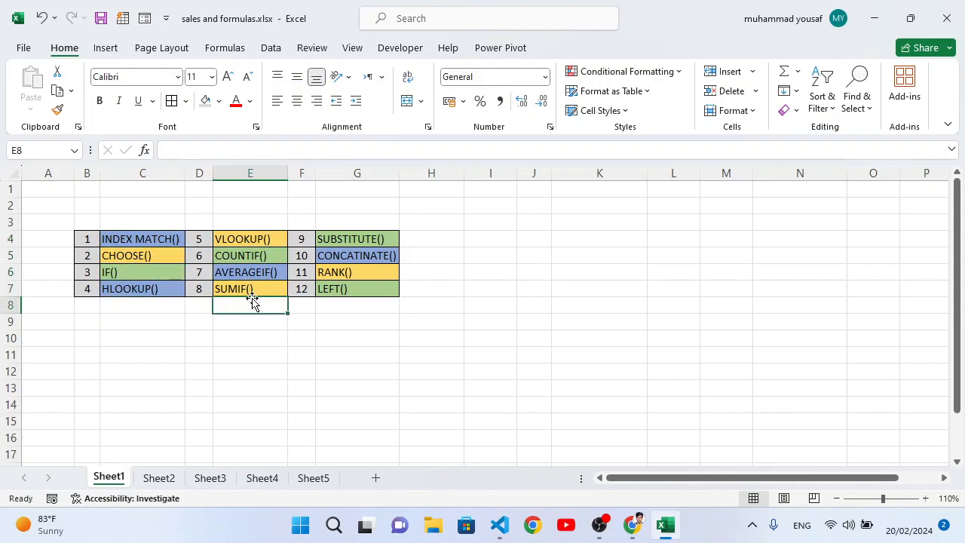
pyautogui.click(349, 241)
pyautogui.click(351, 255)
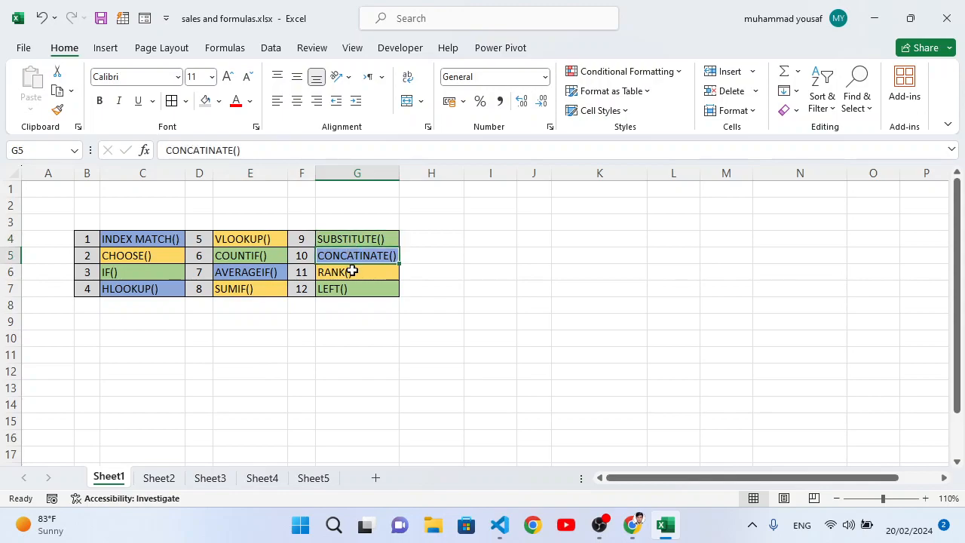
pyautogui.click(351, 273)
pyautogui.click(346, 288)
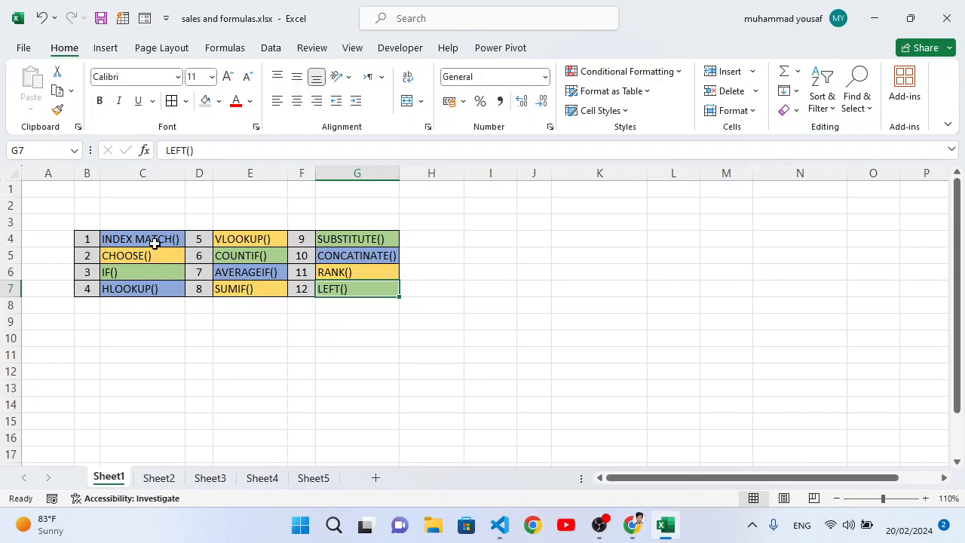
pyautogui.click(154, 241)
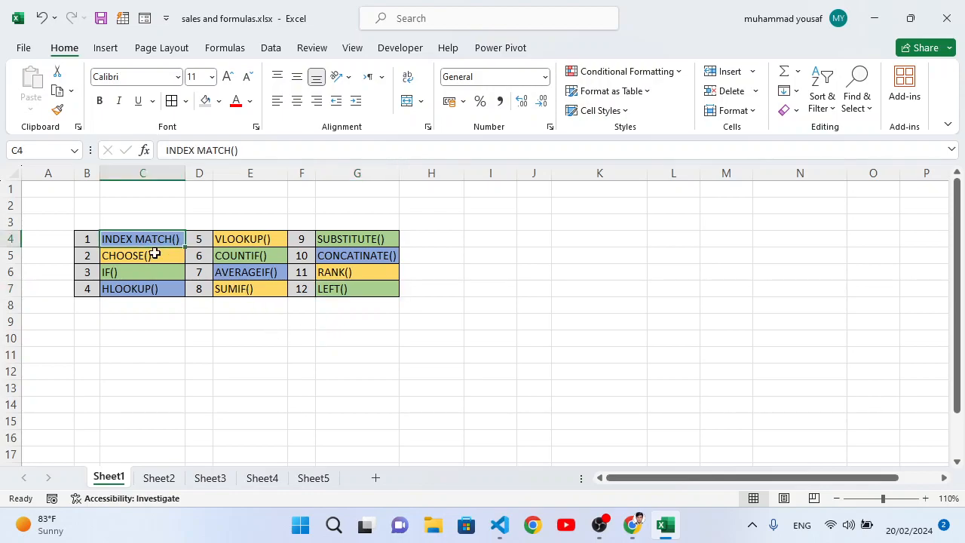
# On Sheet3, begin an INDEX formula in cell K6 with the whole student table C4:I11 as its array
pyautogui.click(253, 482)
pyautogui.click(221, 482)
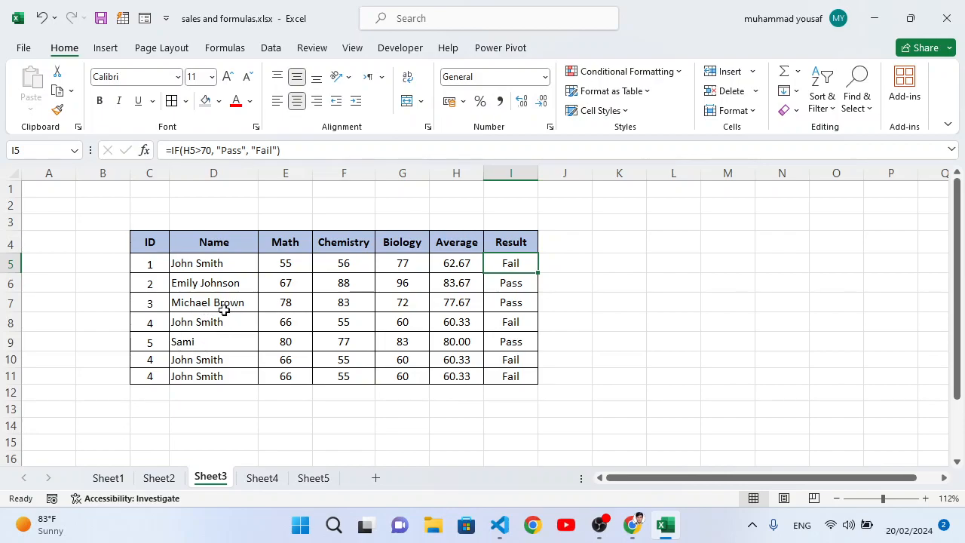
pyautogui.click(617, 285)
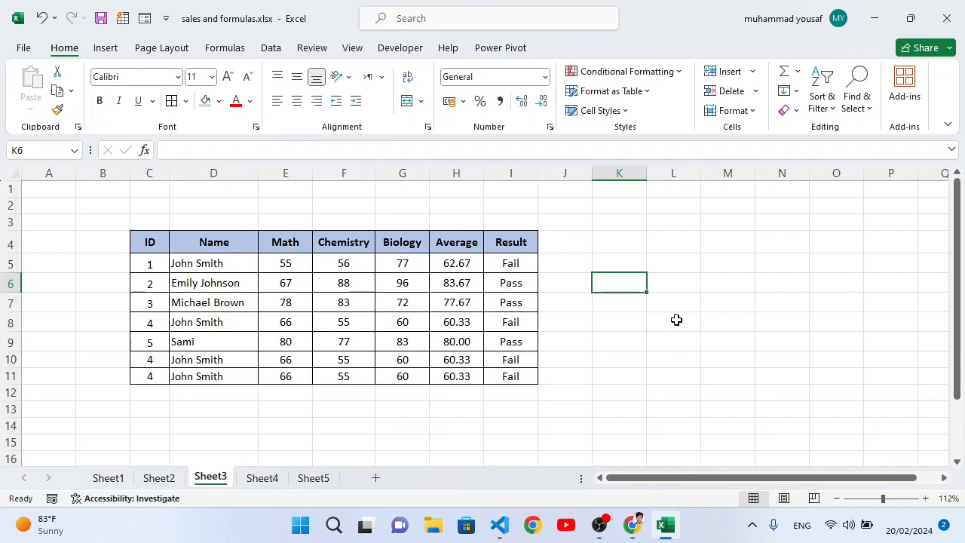
pyautogui.write('=')
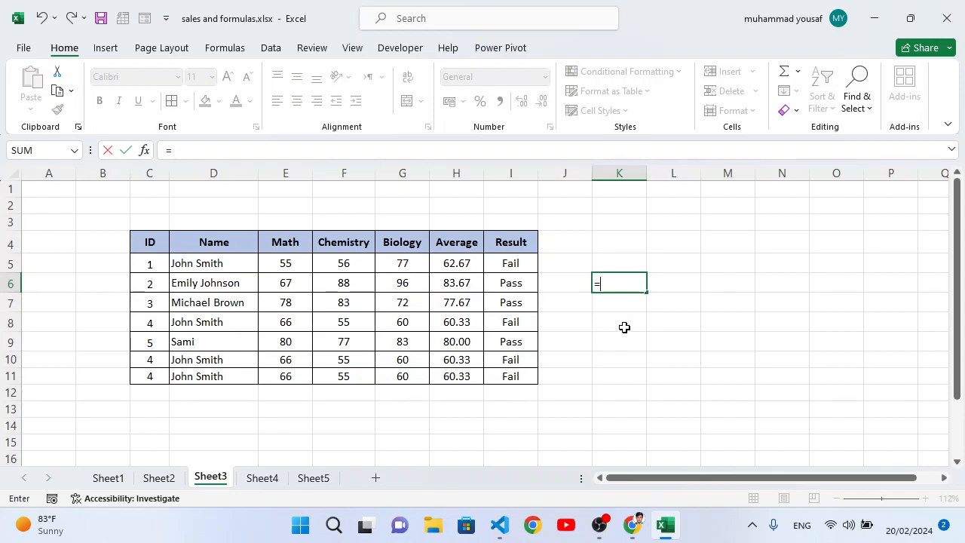
pyautogui.write('index')
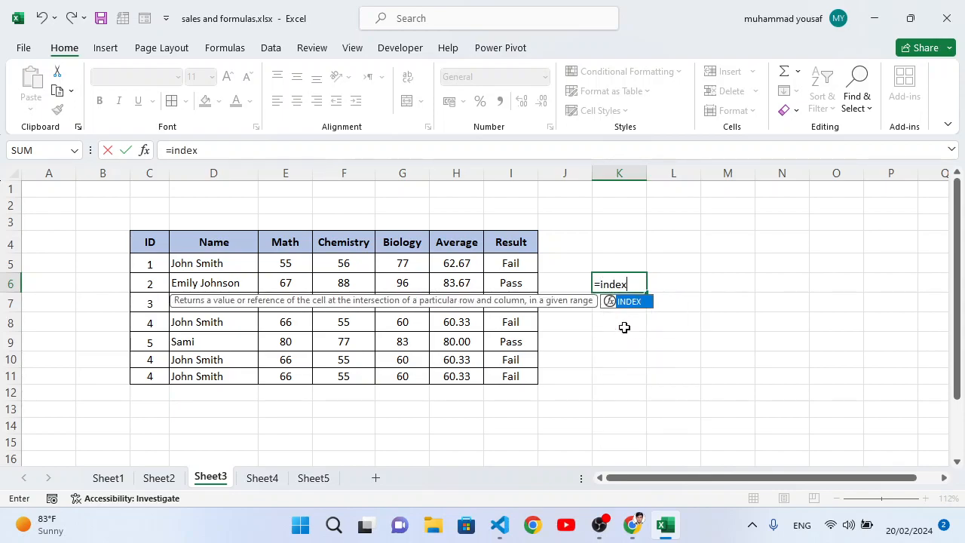
pyautogui.press('Tab')
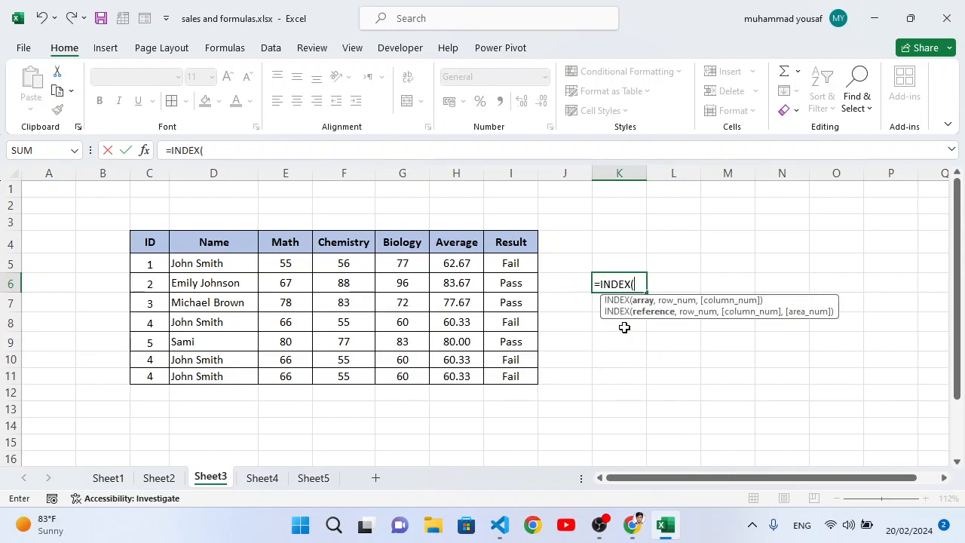
pyautogui.moveTo(150, 244); pyautogui.dragTo(505, 377)
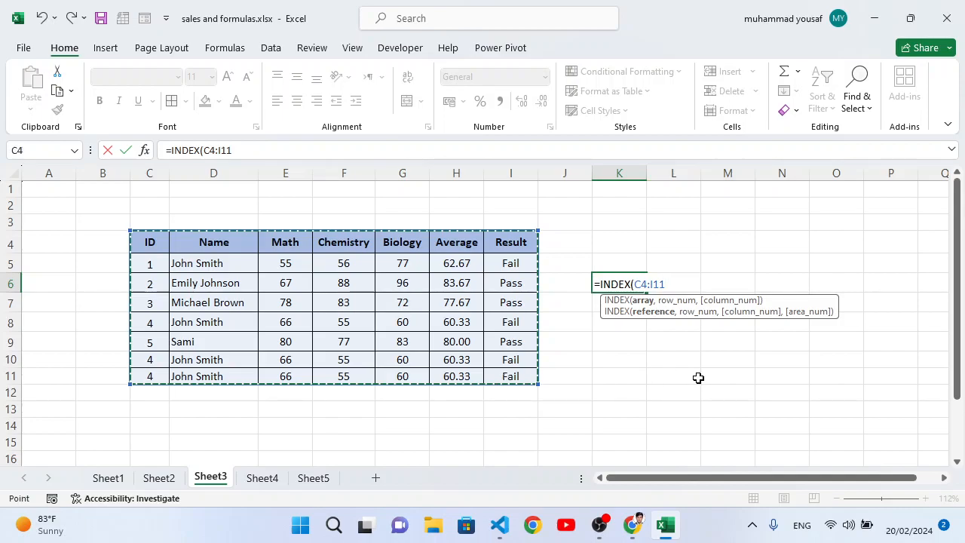
pyautogui.write(',')
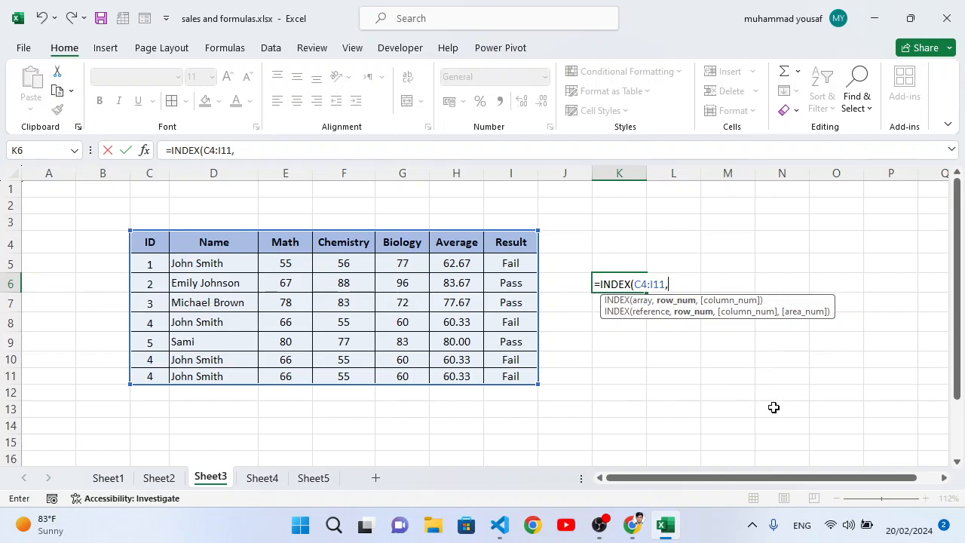
# Add a MATCH function as the row number argument, with the student name in D7 as the lookup value
pyautogui.write('matc')
pyautogui.press('Tab')
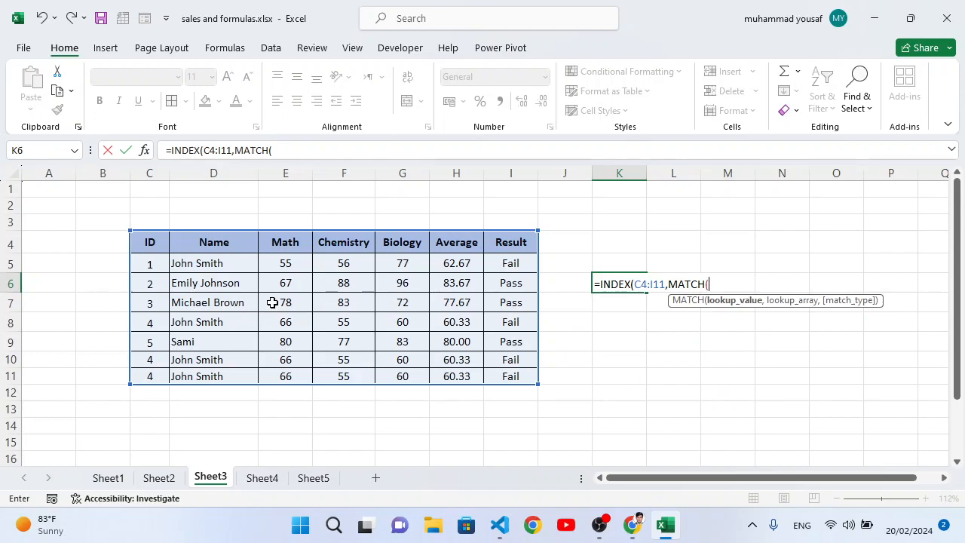
pyautogui.click(201, 302)
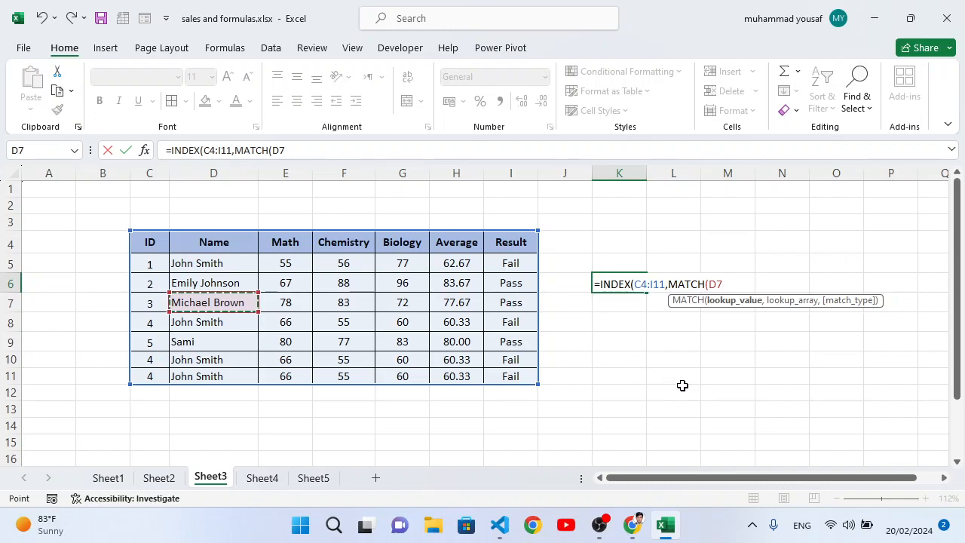
pyautogui.write(',')
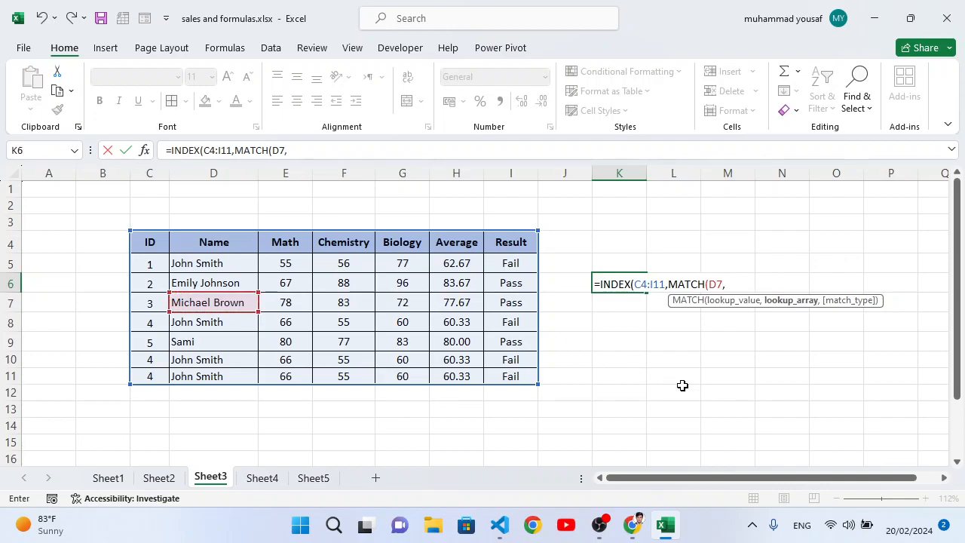
pyautogui.press('Left')
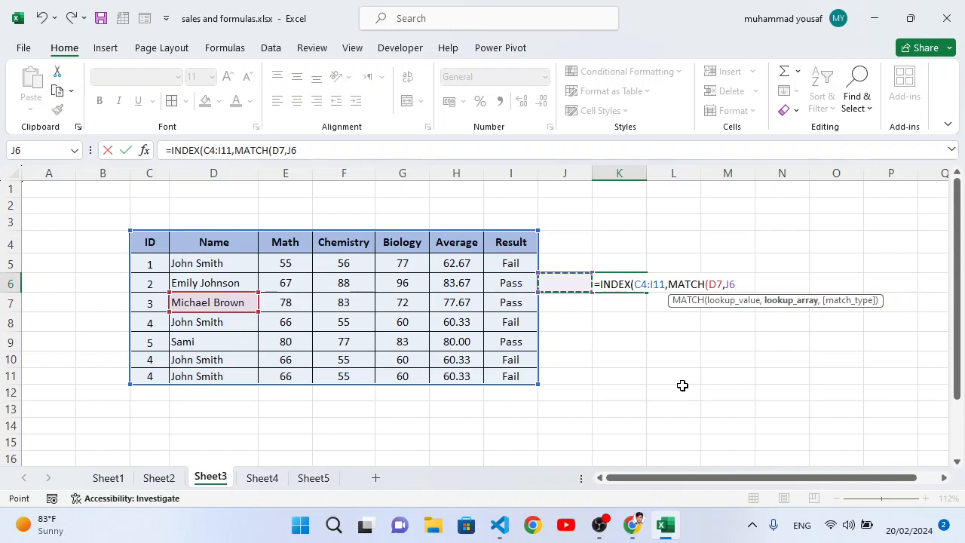
pyautogui.press('Right')
pyautogui.press('BackSpace')
pyautogui.press('BackSpace')
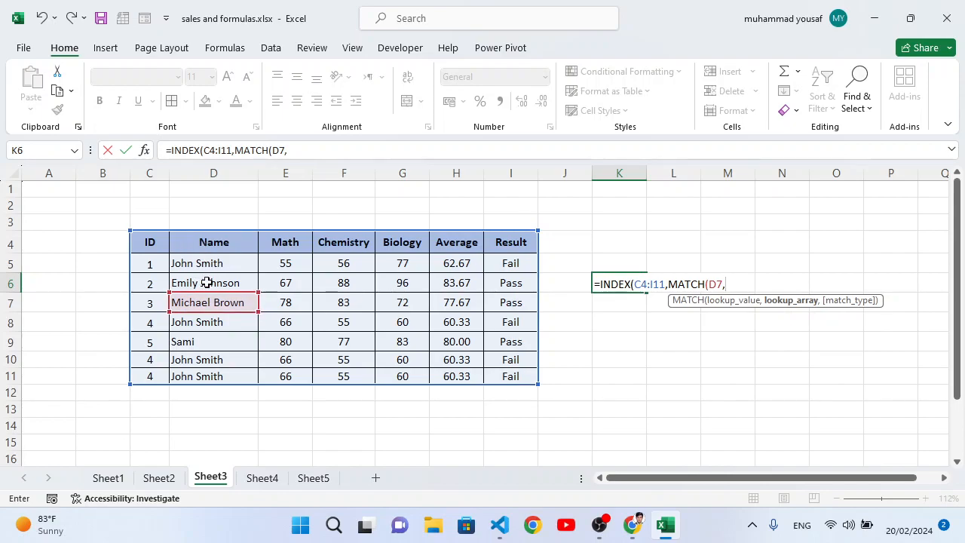
# Complete the row MATCH with the Name column D4:D11 as lookup array and match type 0 for an exact match
pyautogui.moveTo(200, 242); pyautogui.dragTo(206, 376)
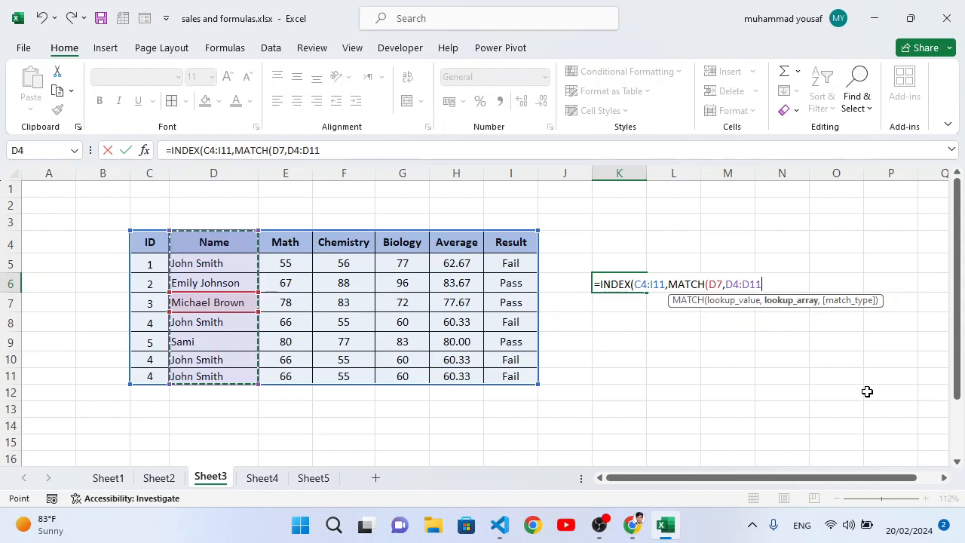
pyautogui.write(',')
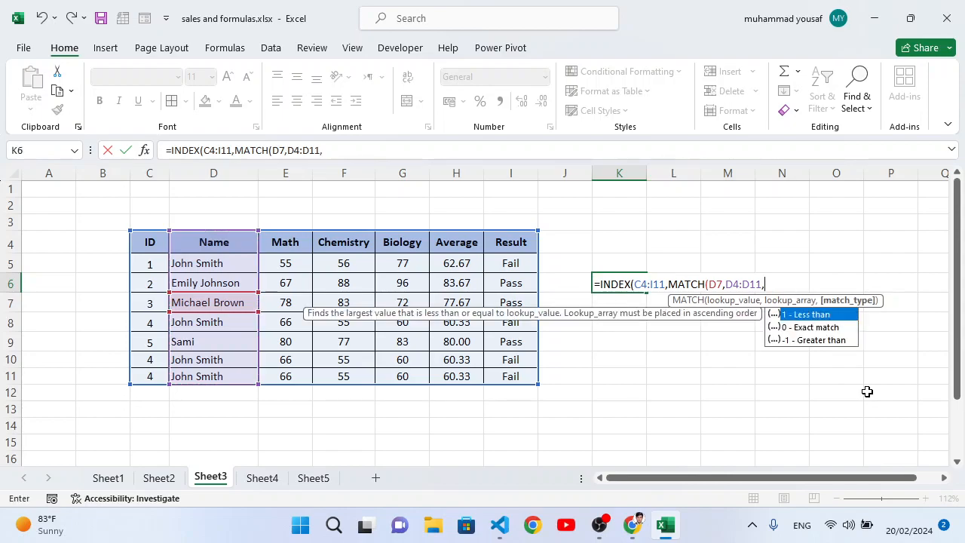
pyautogui.write('0)')
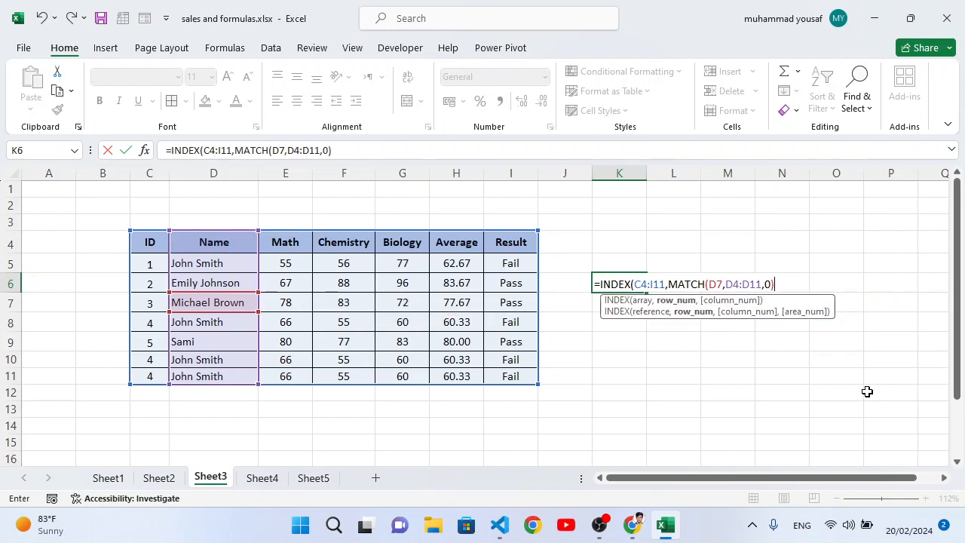
# Add MATCH(I4,C4:I4,0) as the column number to find the Result header, and finish the INDEX formula in K6
pyautogui.write(',')
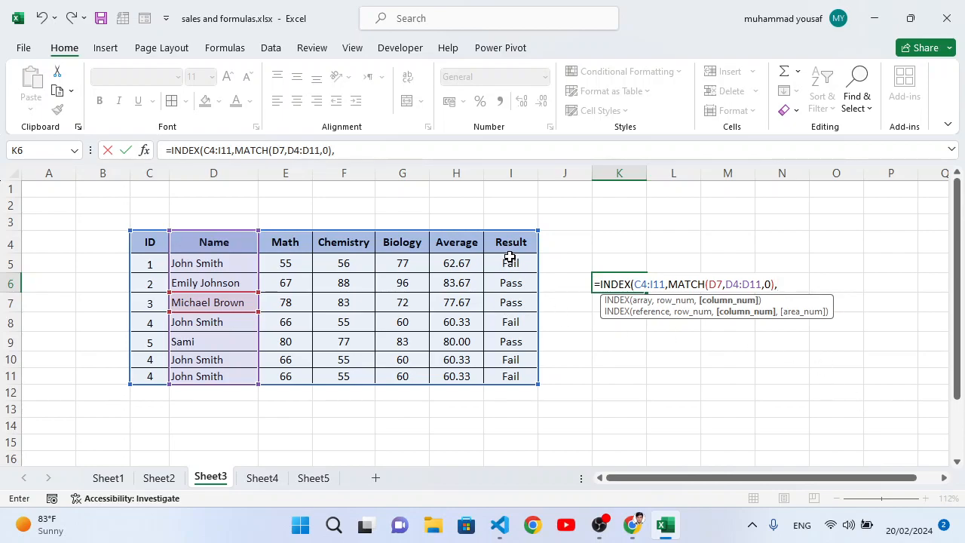
pyautogui.write('match(')
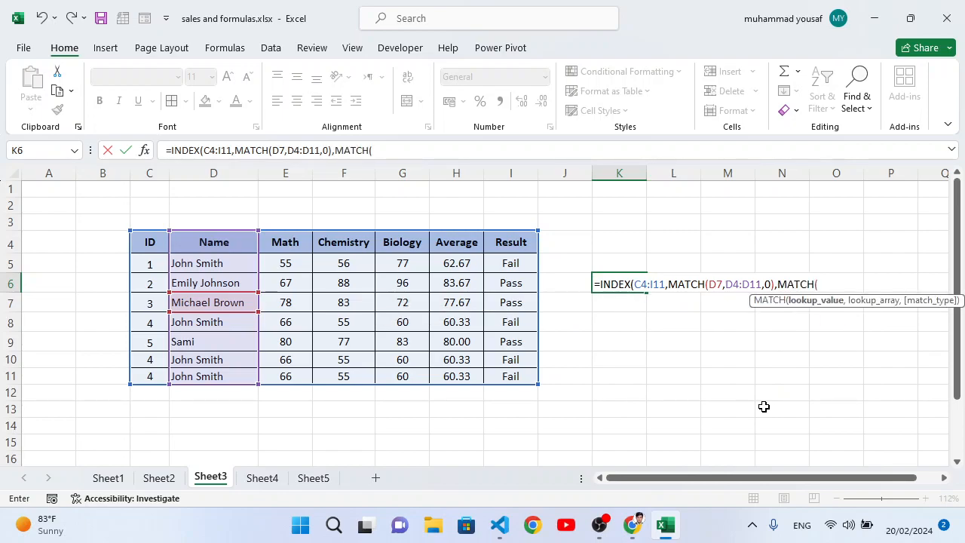
pyautogui.click(504, 245)
pyautogui.write(',')
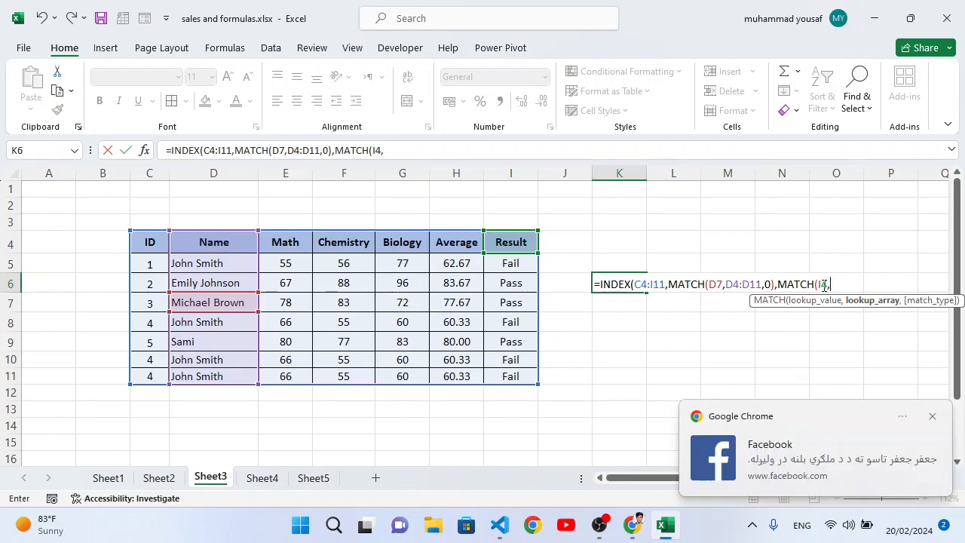
pyautogui.click(932, 415)
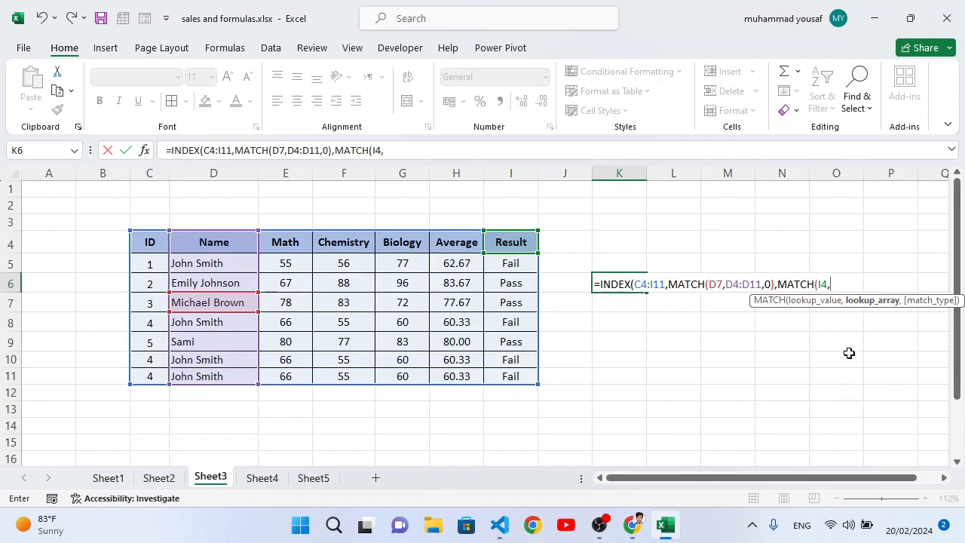
pyautogui.moveTo(142, 241); pyautogui.dragTo(510, 242)
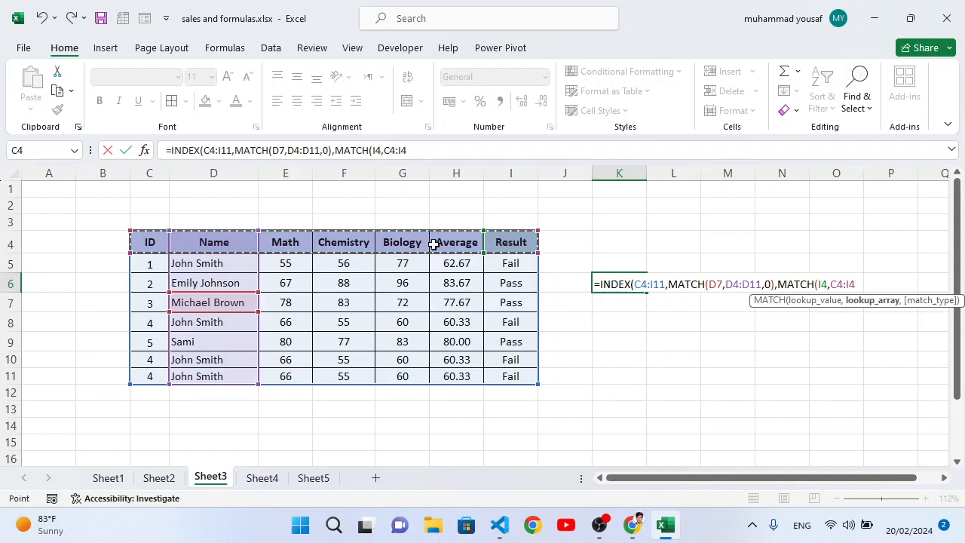
pyautogui.write(',')
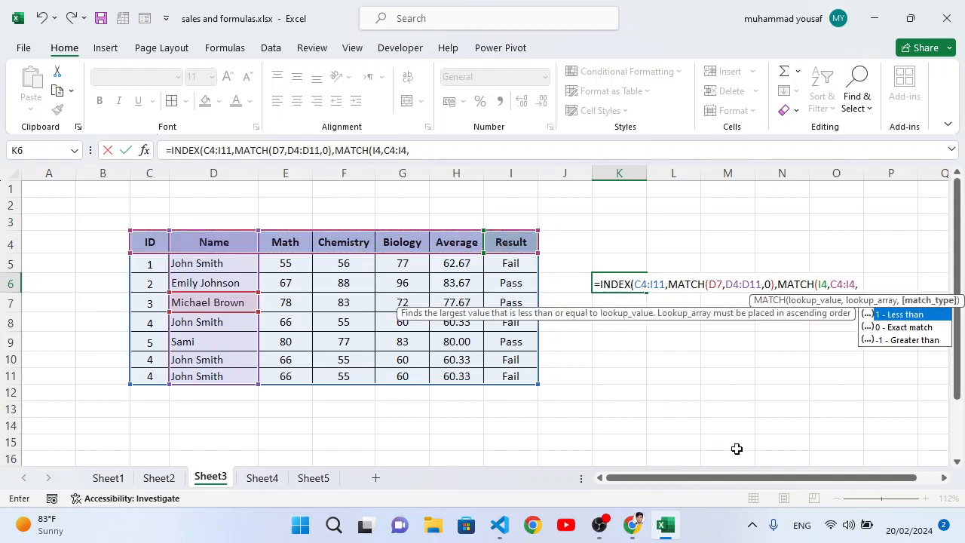
pyautogui.write('0))')
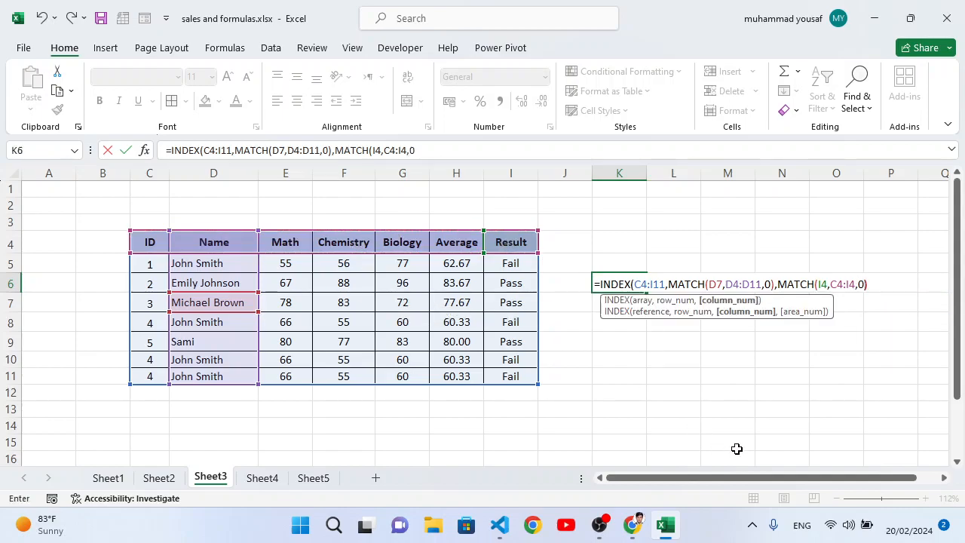
pyautogui.press('Return')
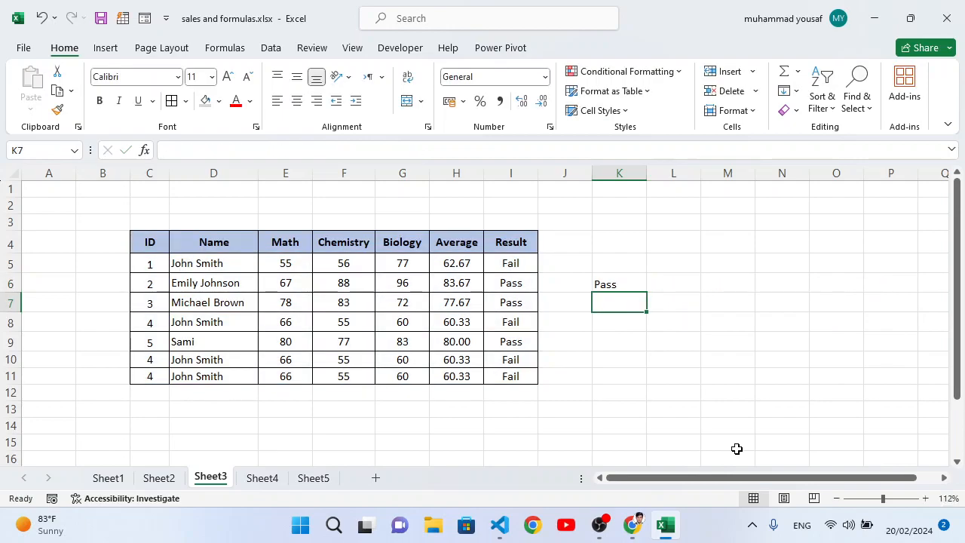
pyautogui.click(603, 284)
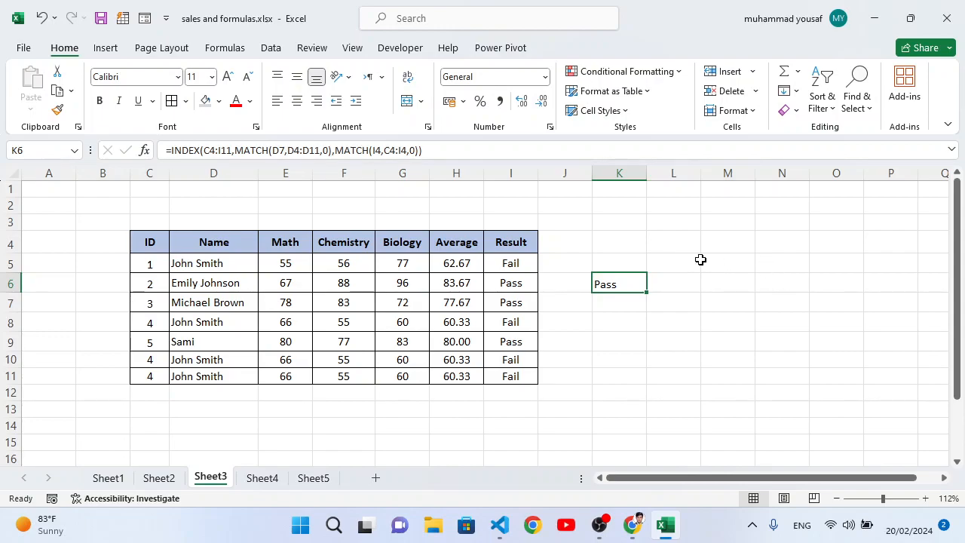
pyautogui.click(670, 260)
pyautogui.click(622, 269)
pyautogui.click(687, 269)
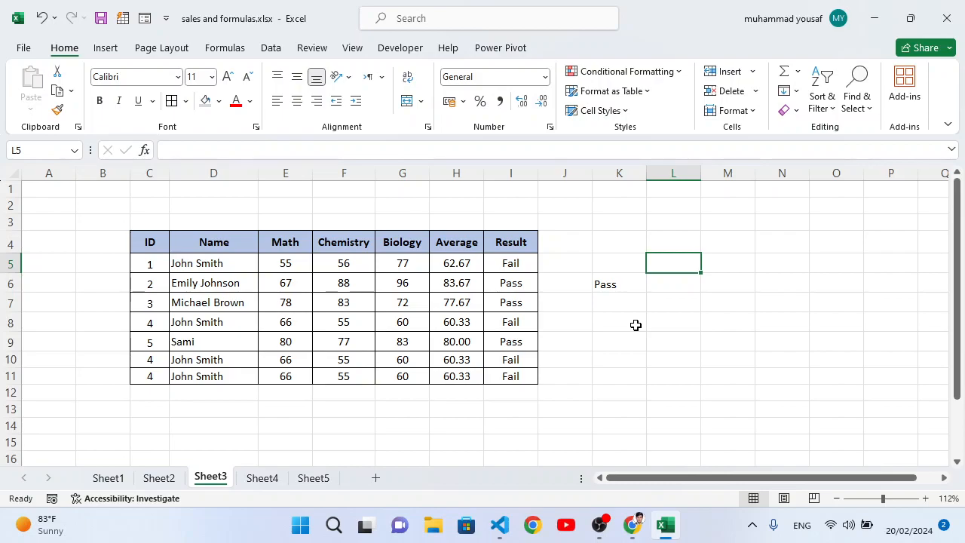
# Look through the function list on Sheet1 and the data on Sheet2 and Sheet4, ending on Sheet5
pyautogui.click(113, 478)
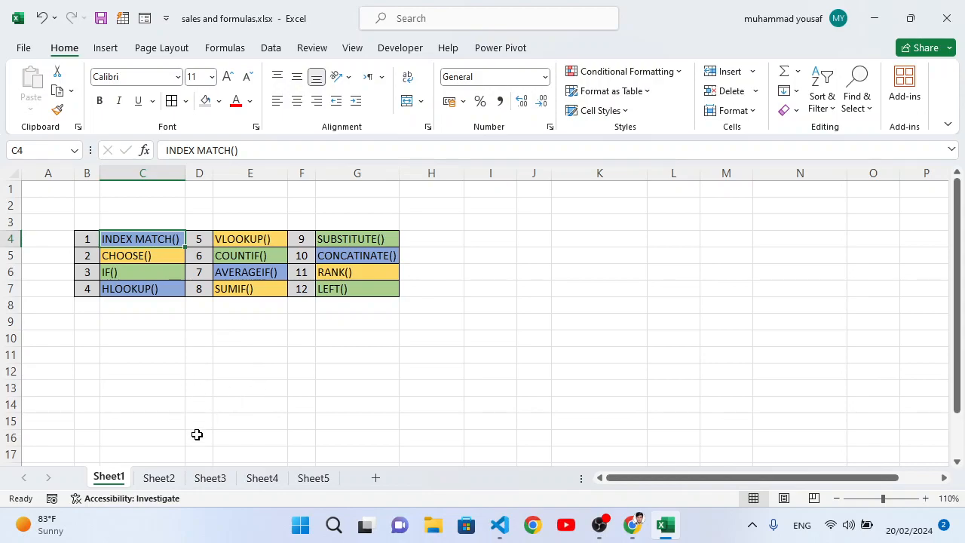
pyautogui.click(159, 477)
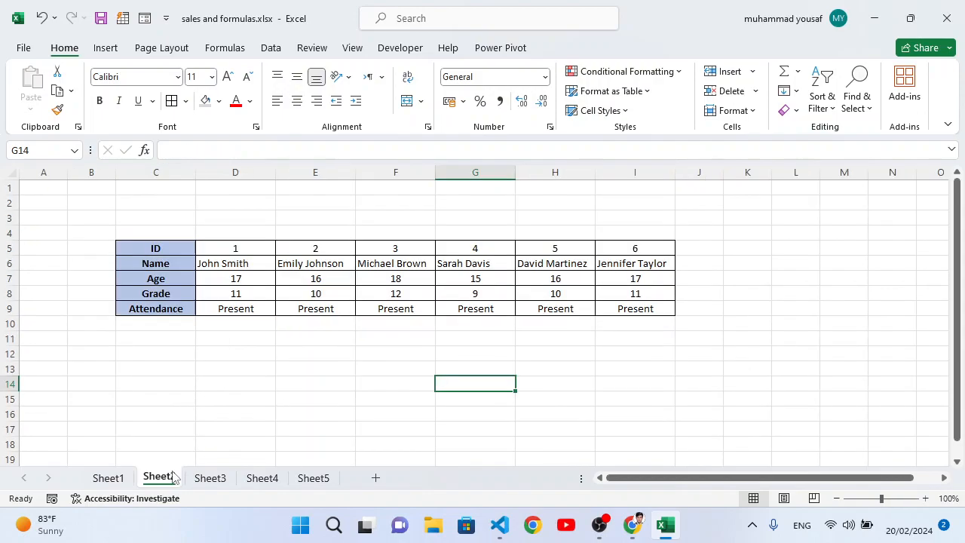
pyautogui.click(268, 478)
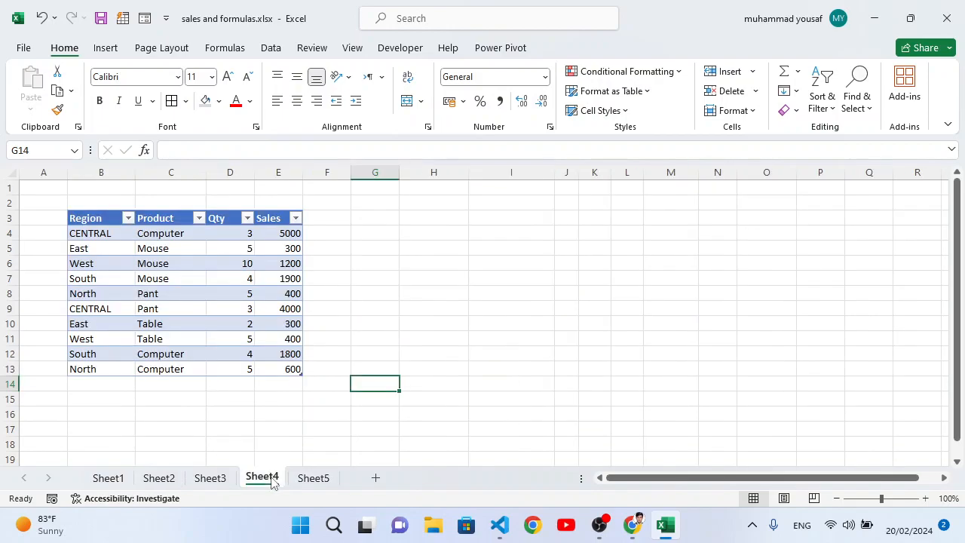
pyautogui.click(715, 527)
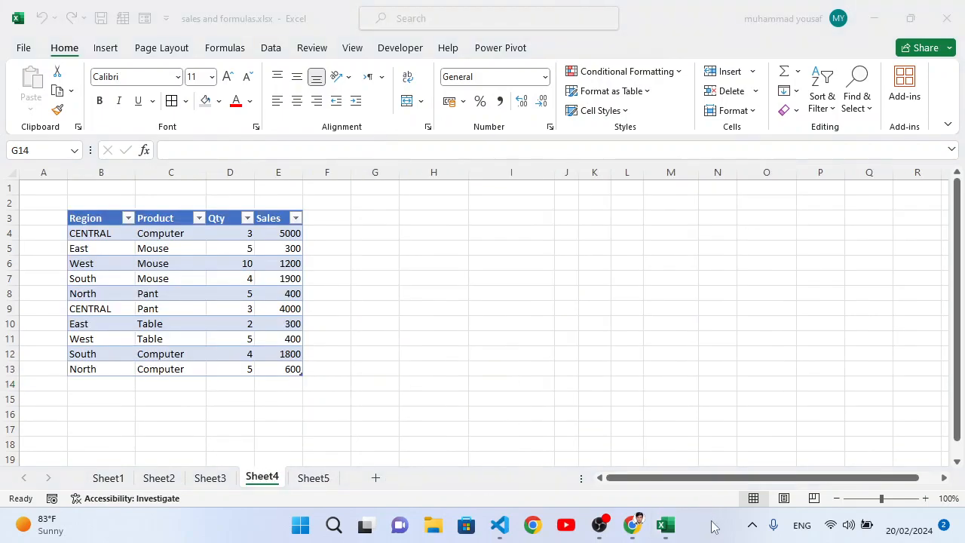
pyautogui.click(319, 482)
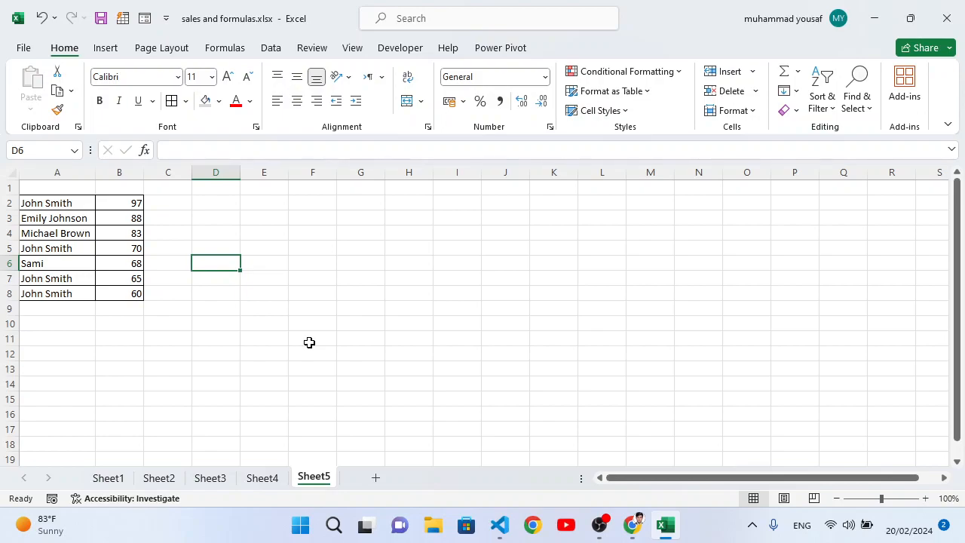
# Look over the names in A2:A8 and the scores in B2:B8 on Sheet5
pyautogui.moveTo(58, 205); pyautogui.dragTo(65, 293)
pyautogui.moveTo(134, 201); pyautogui.dragTo(133, 292)
pyautogui.click(182, 262)
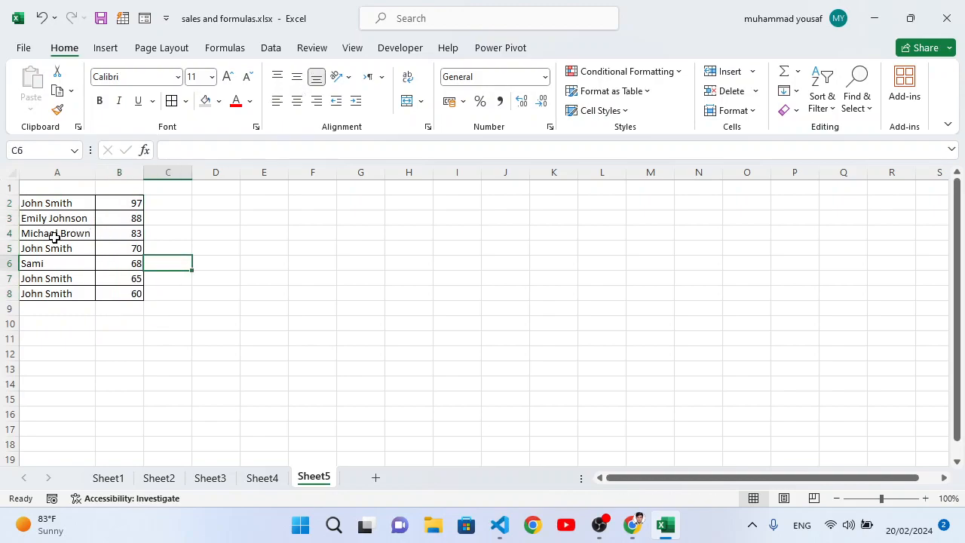
pyautogui.scroll(-5, 93, 326)
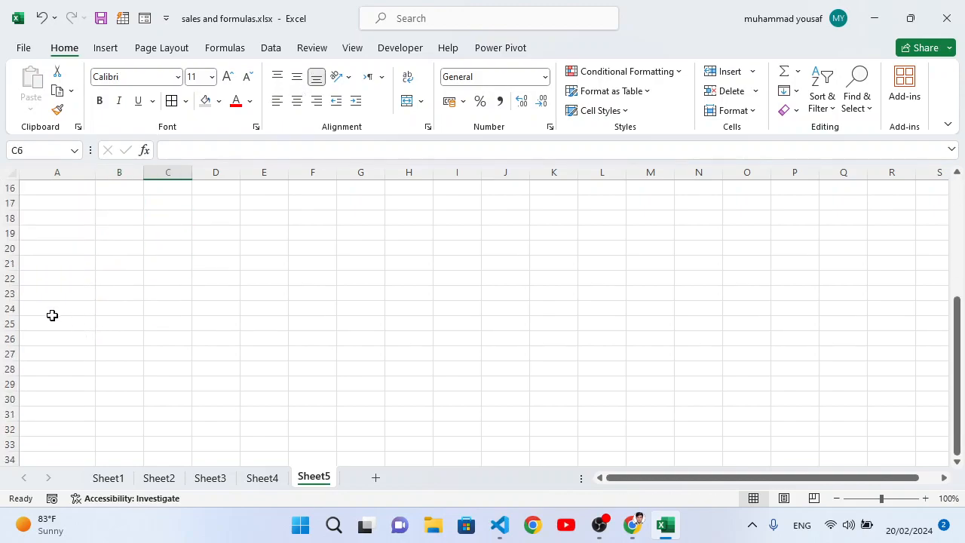
pyautogui.click(47, 308)
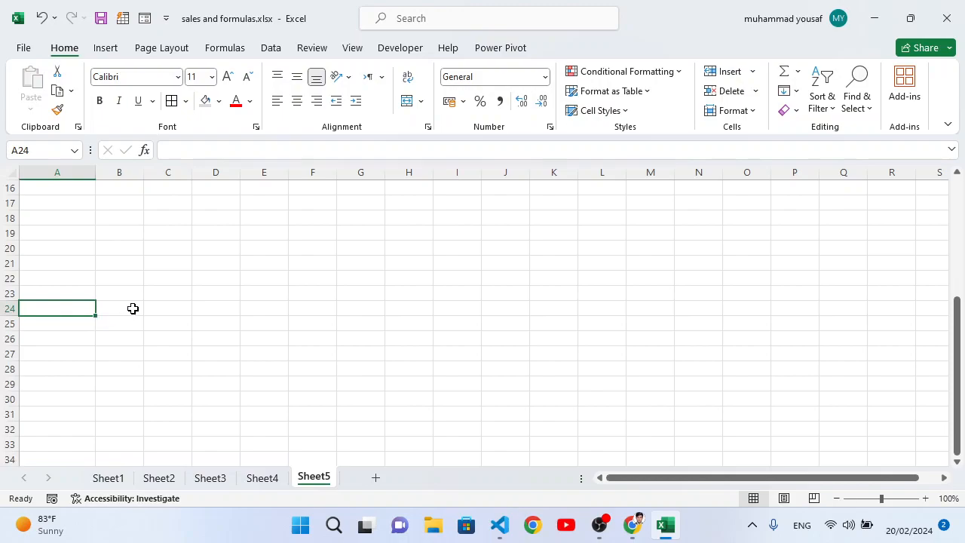
pyautogui.scroll(5, 133, 309)
pyautogui.click(65, 243)
pyautogui.click(66, 236)
# Start a CHOOSE formula in E6 with 4 as the index number
pyautogui.click(278, 264)
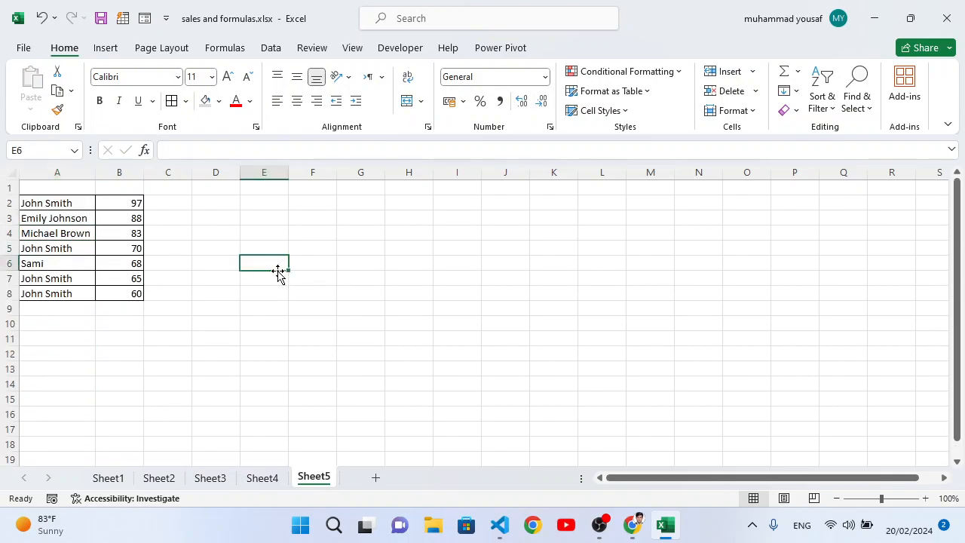
pyautogui.write('=choo')
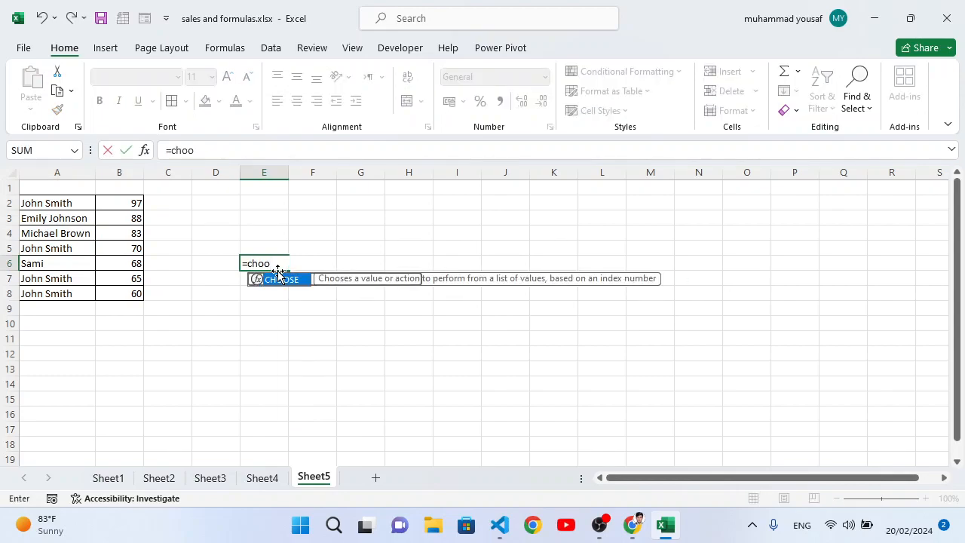
pyautogui.press('Tab')
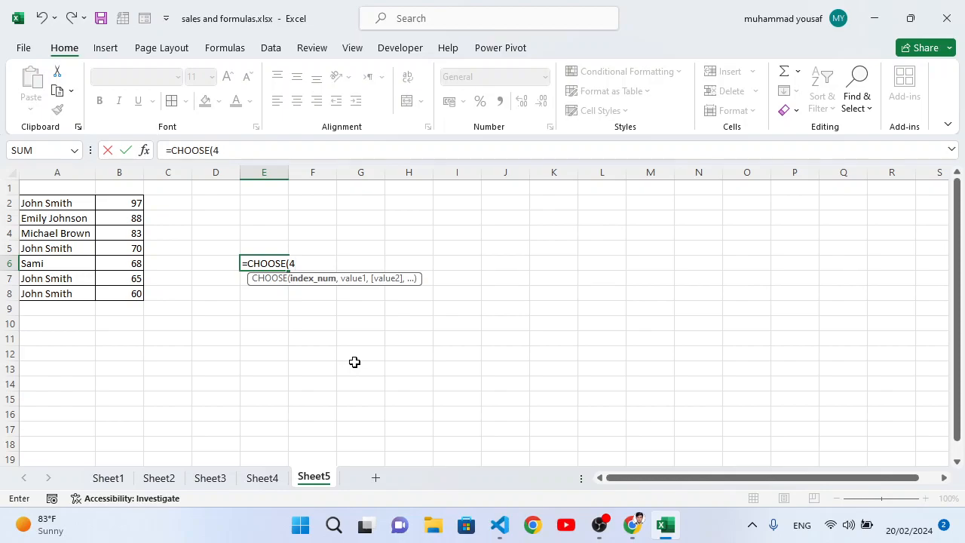
pyautogui.write(',')
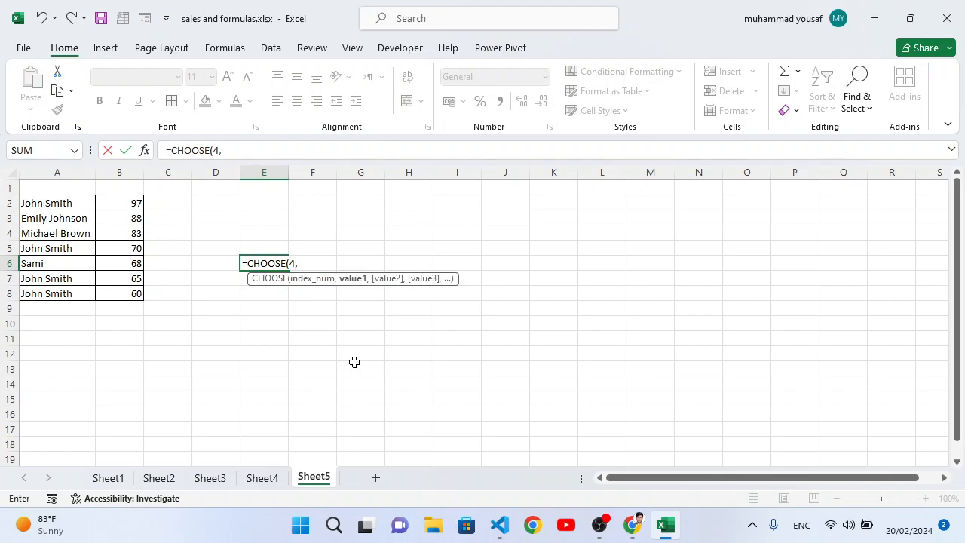
# Add the name cells A2, A3, A4, A5 and A6 as the CHOOSE values and finish the formula in E6
pyautogui.click(79, 212)
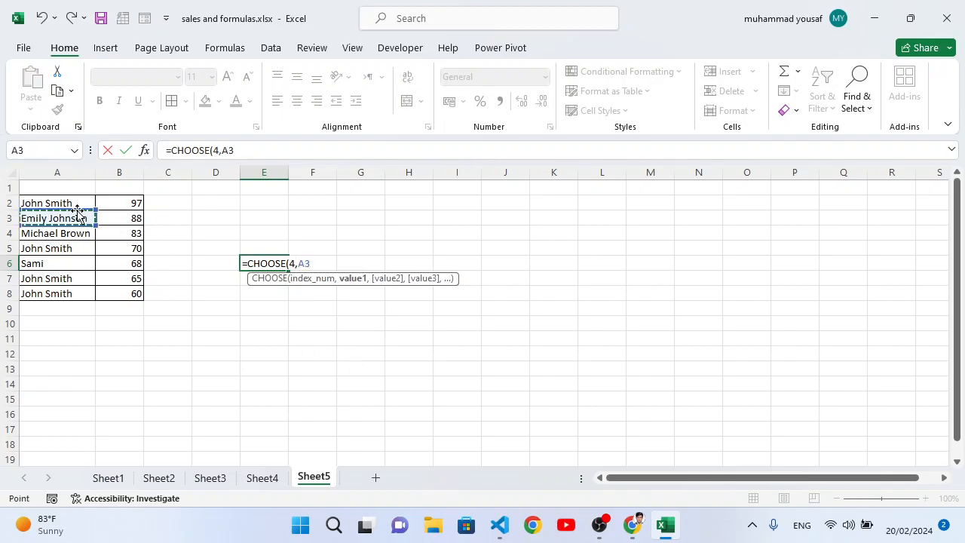
pyautogui.click(79, 205)
pyautogui.write(',')
pyautogui.click(67, 219)
pyautogui.write(',')
pyautogui.click(66, 234)
pyautogui.write(',')
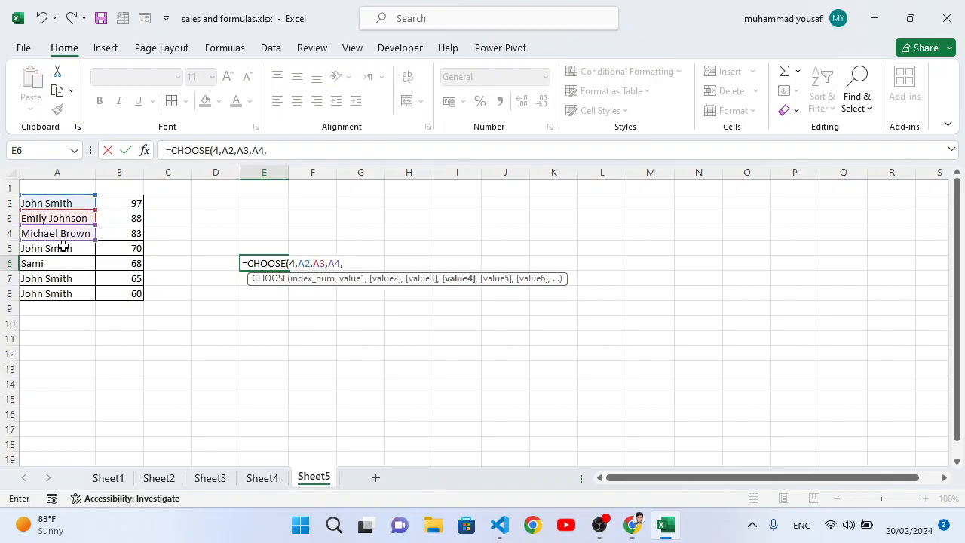
pyautogui.click(64, 247)
pyautogui.write(',')
pyautogui.click(56, 262)
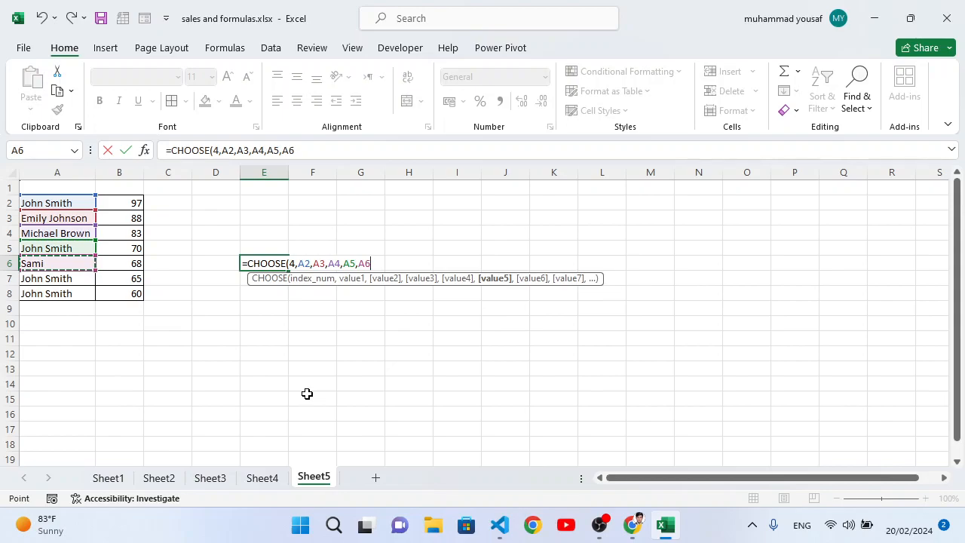
pyautogui.write(')')
pyautogui.press('Return')
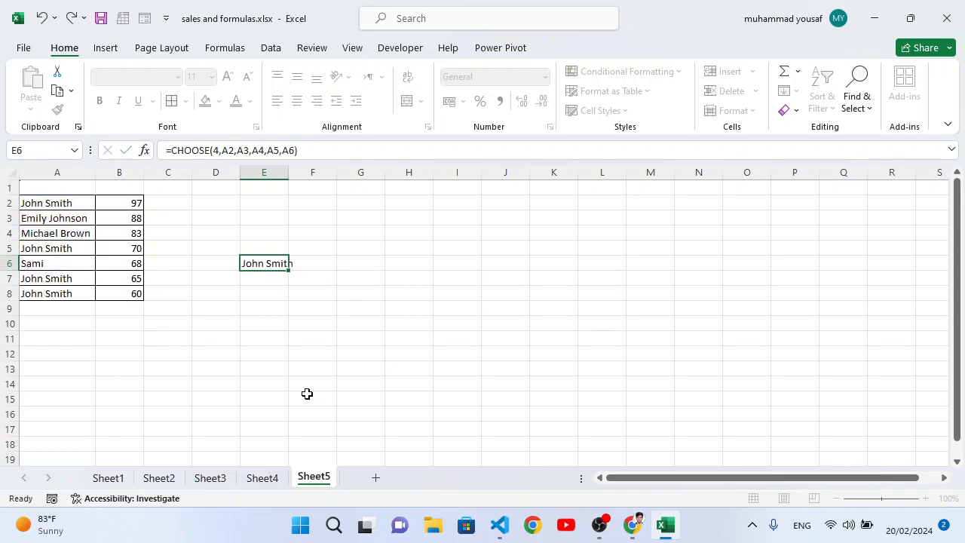
# Set the index number of the CHOOSE formula in E6 to 3 and compare the result with the name list
pyautogui.click(271, 264)
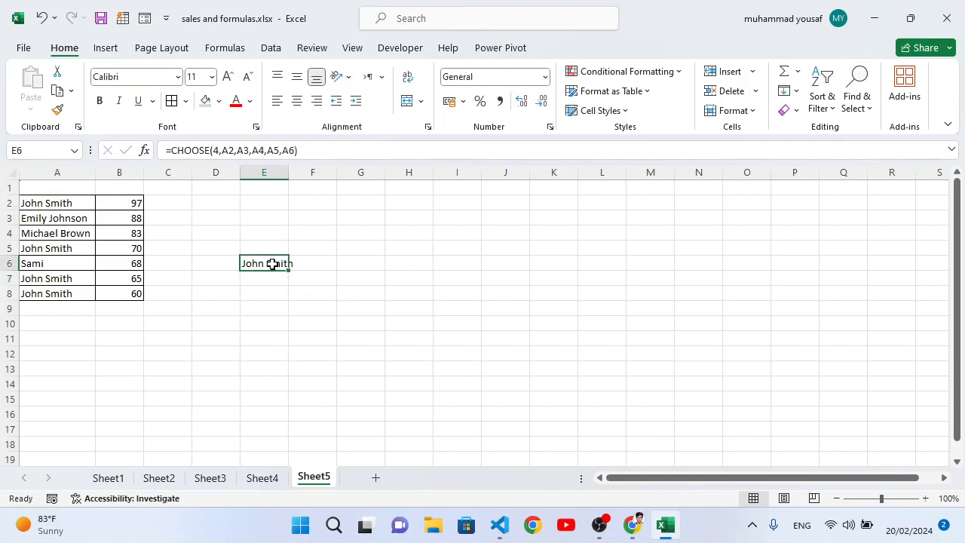
pyautogui.click(43, 252)
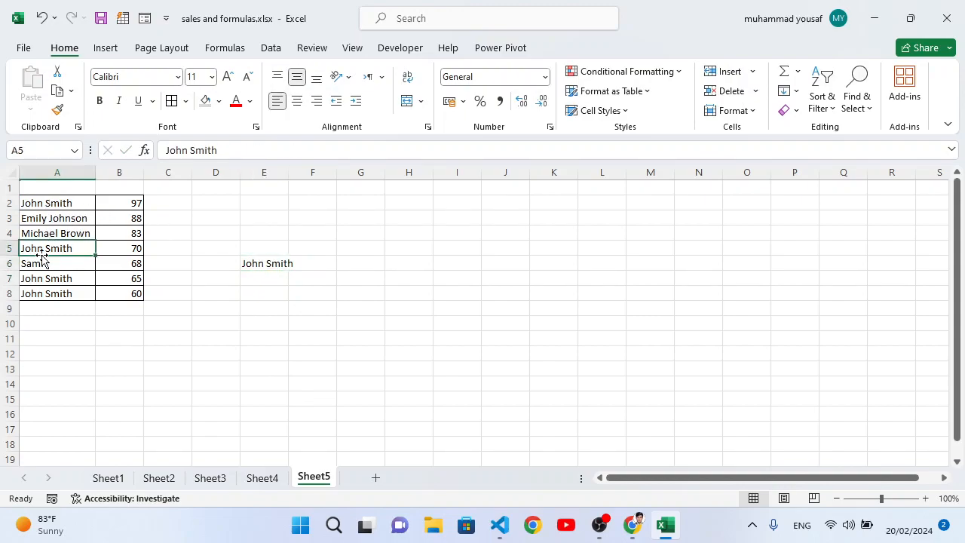
pyautogui.doubleClick(285, 264)
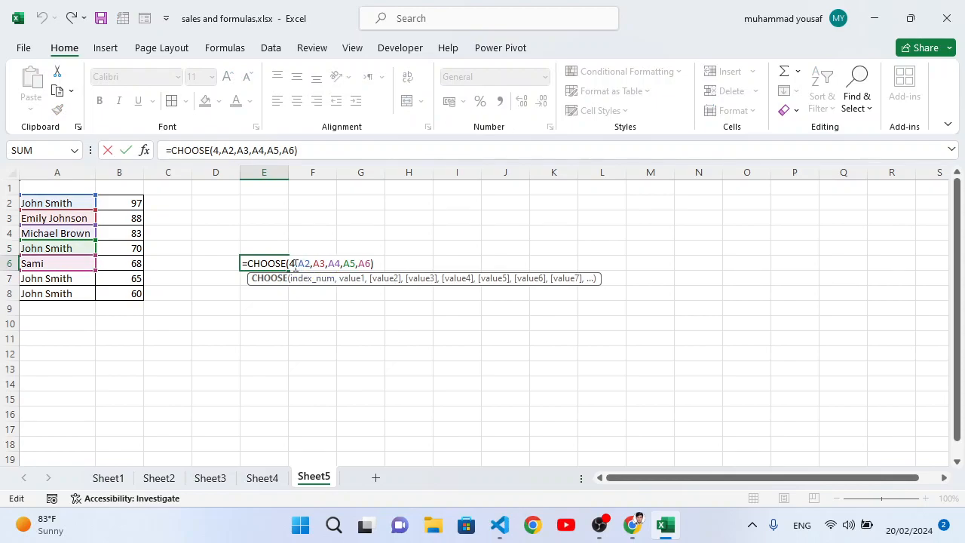
pyautogui.press('BackSpace')
pyautogui.write('3')
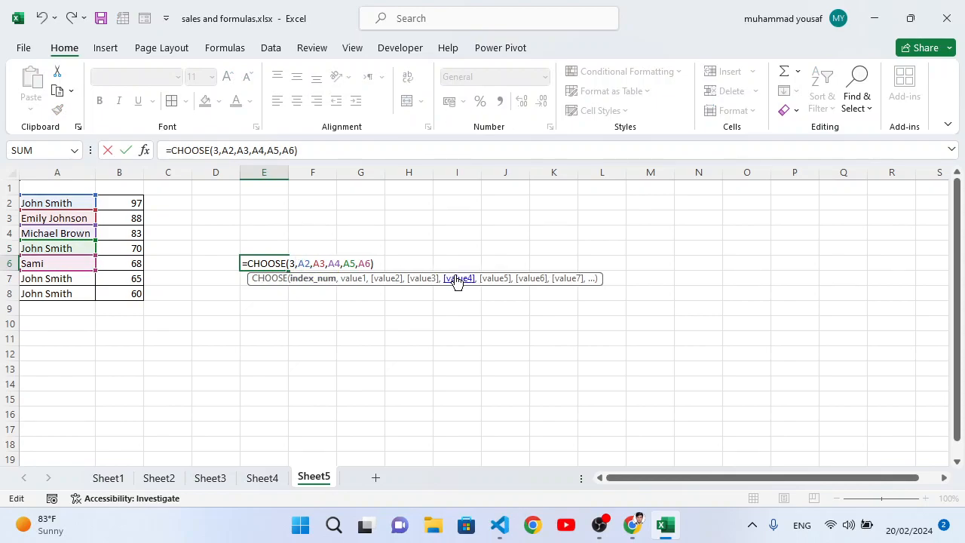
pyautogui.press('Return')
pyautogui.click(271, 262)
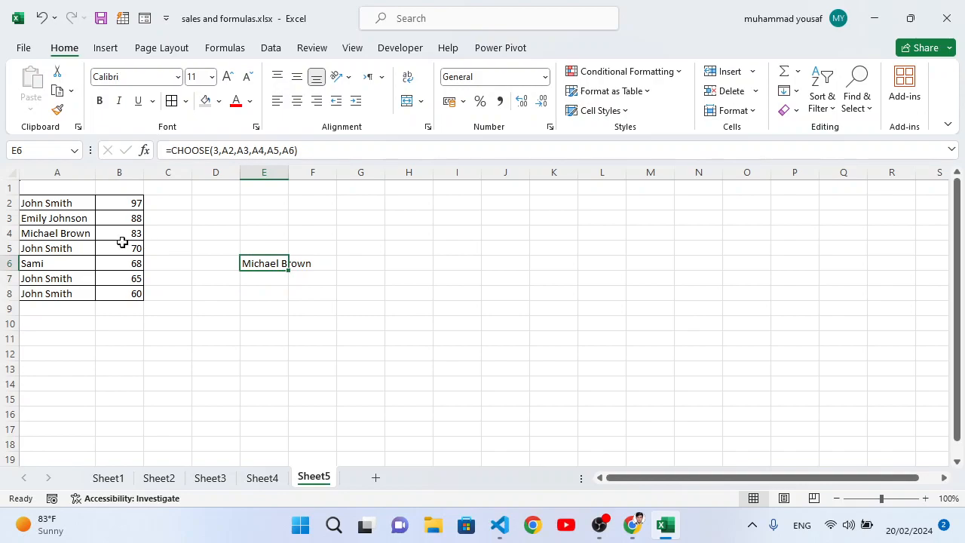
pyautogui.click(80, 233)
pyautogui.click(279, 275)
pyautogui.click(278, 252)
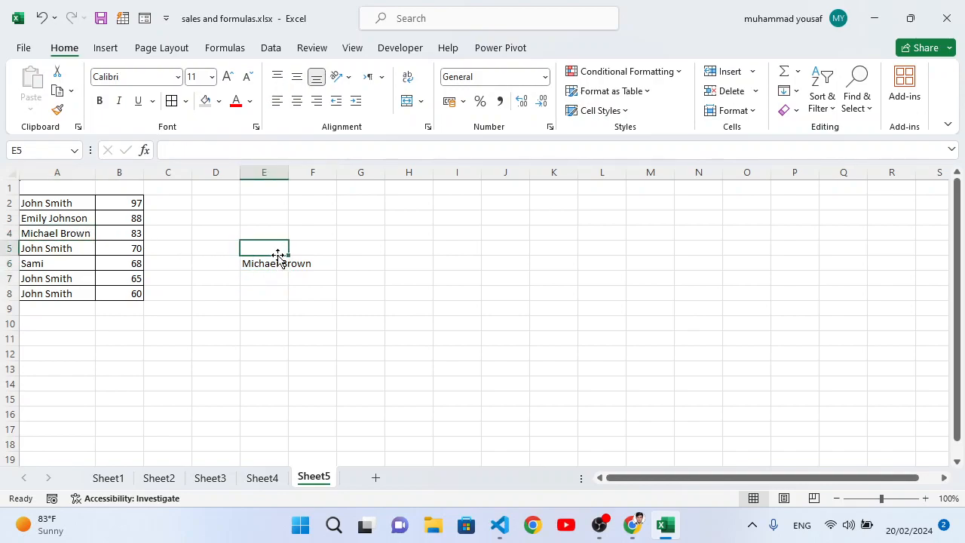
pyautogui.click(276, 264)
# Look at the function list on Sheet1 and the data on Sheet2, and examine the names, marks, averages and results on Sheet3
pyautogui.click(107, 478)
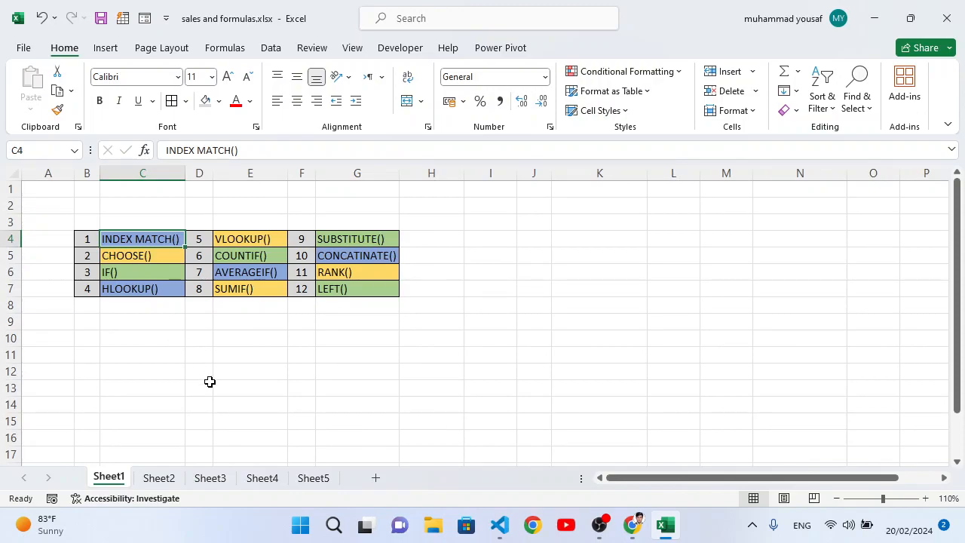
pyautogui.click(159, 478)
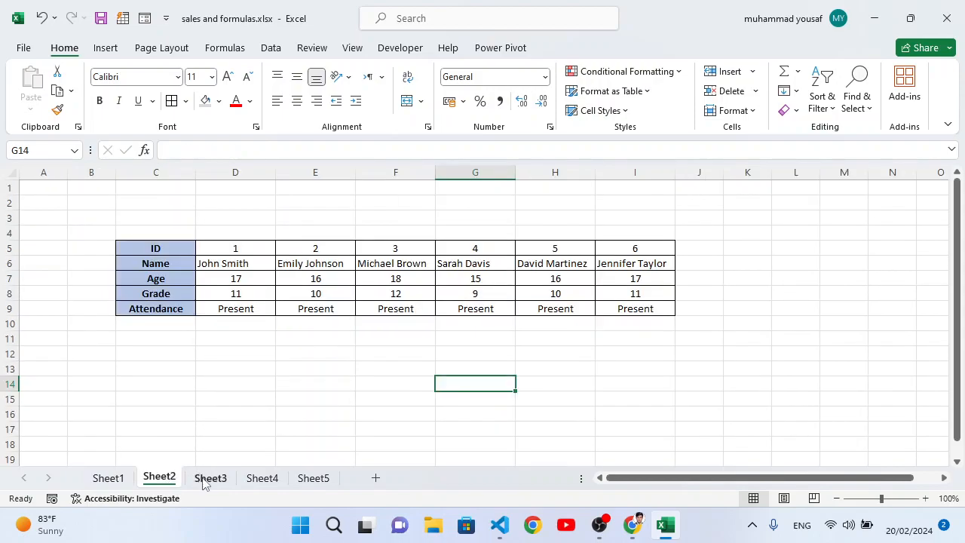
pyautogui.click(205, 479)
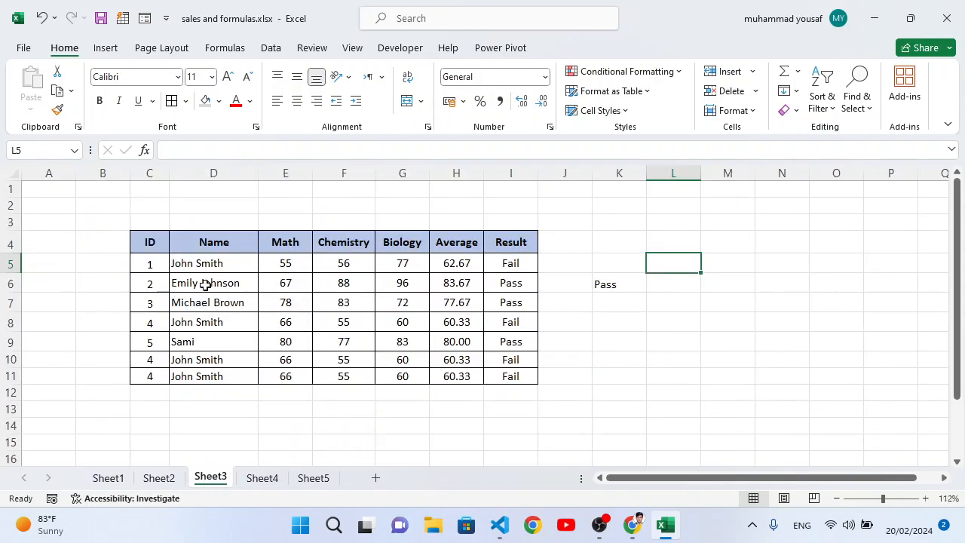
pyautogui.moveTo(212, 265); pyautogui.dragTo(225, 377)
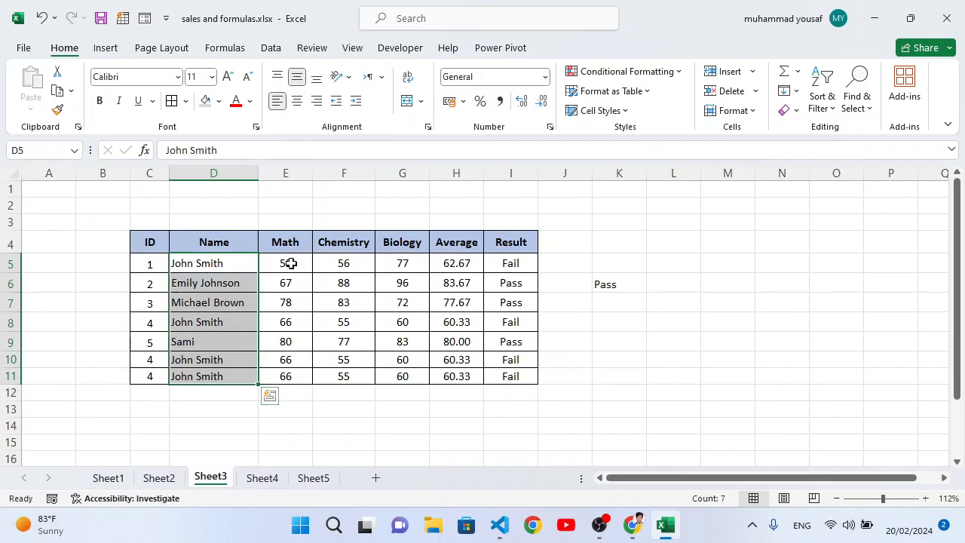
pyautogui.moveTo(293, 243); pyautogui.dragTo(407, 363)
pyautogui.moveTo(456, 243); pyautogui.dragTo(467, 374)
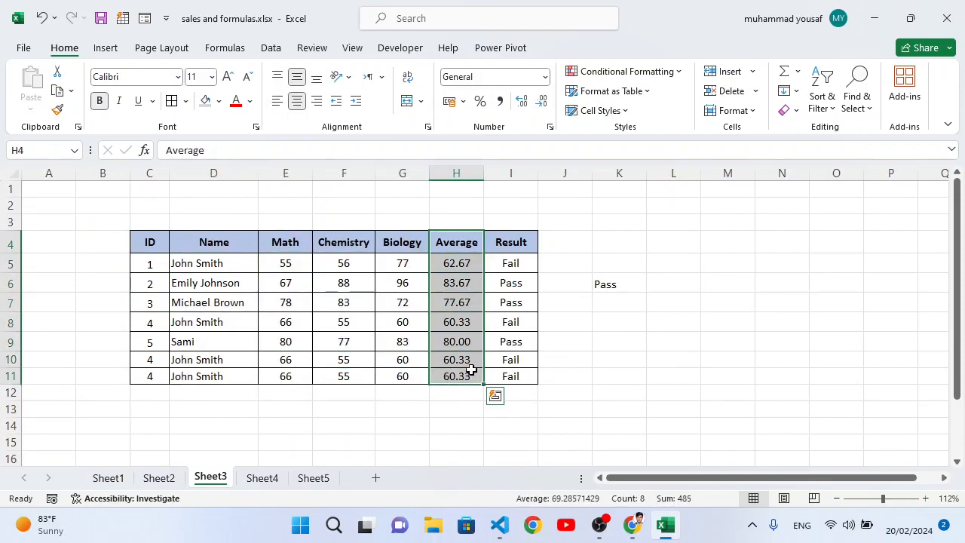
pyautogui.click(511, 265)
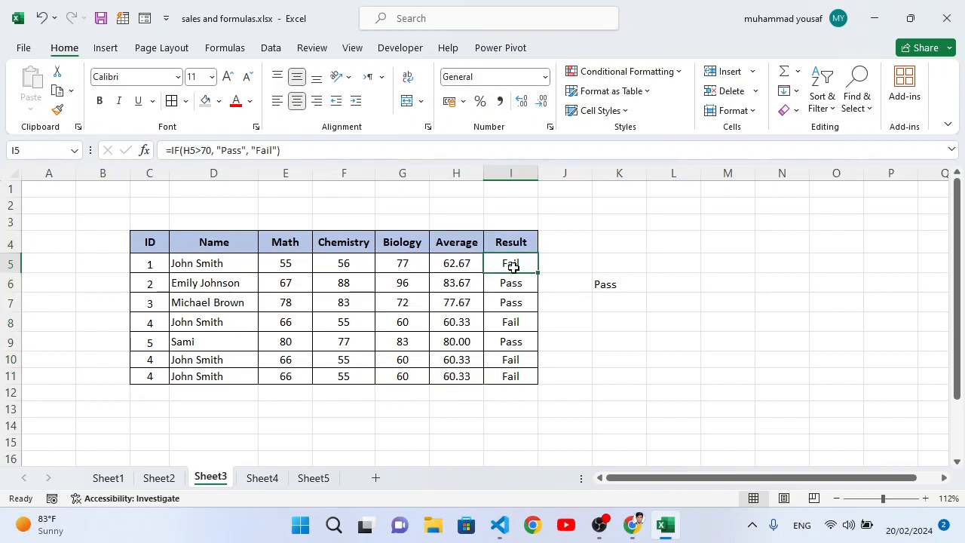
pyautogui.moveTo(510, 263); pyautogui.dragTo(517, 379)
pyautogui.click(512, 287)
pyautogui.click(507, 263)
# Clear the existing IF formula from the first Result cell, I5, leaving the cell empty
pyautogui.doubleClick(508, 266)
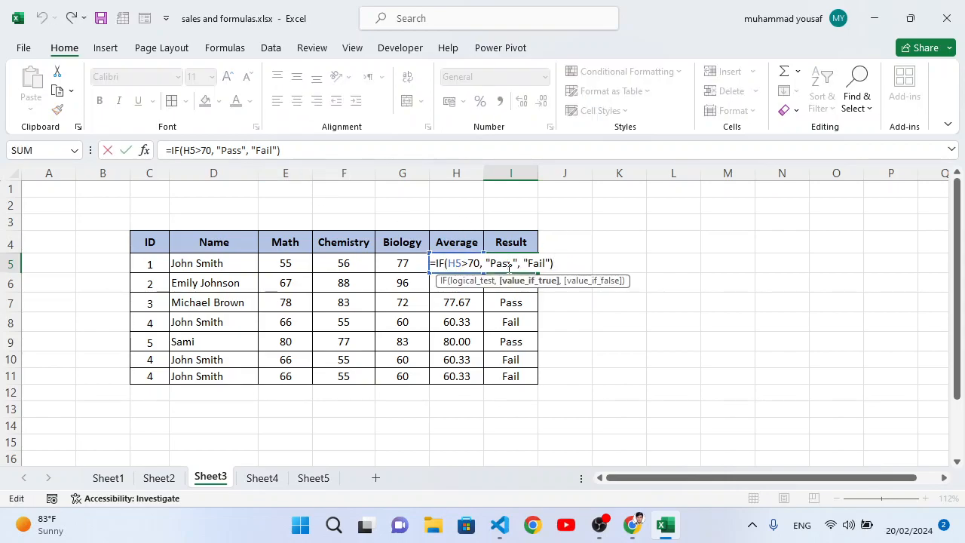
pyautogui.tripleClick(513, 265)
pyautogui.press('BackSpace')
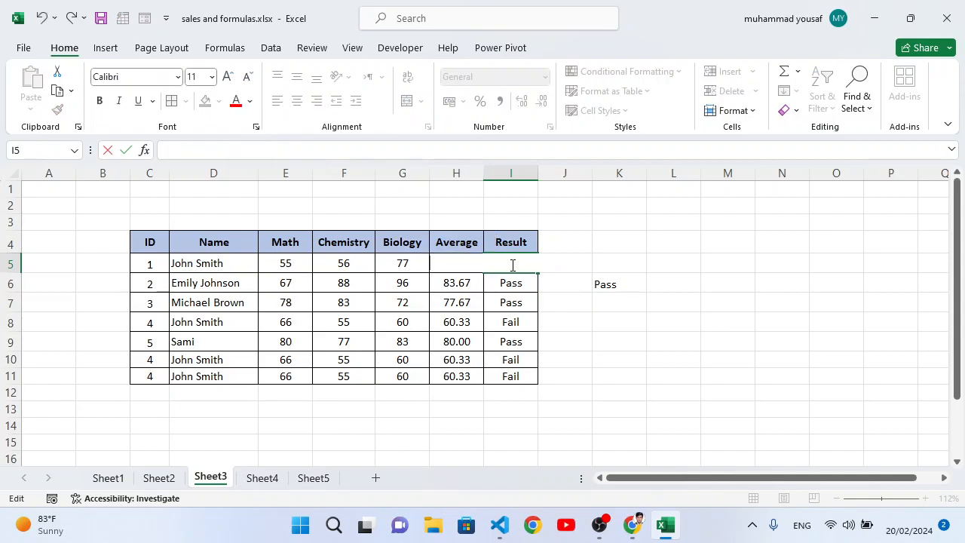
pyautogui.write('=')
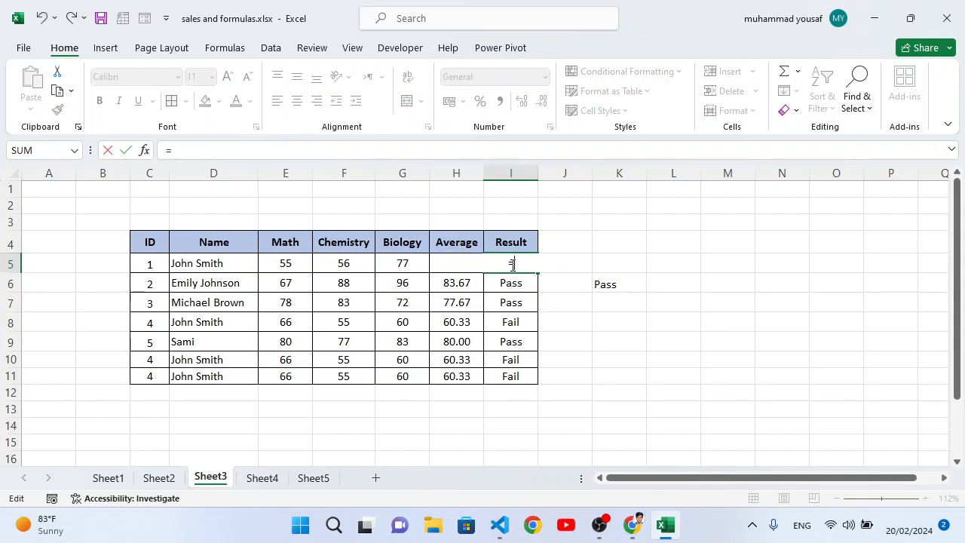
pyautogui.click(641, 183)
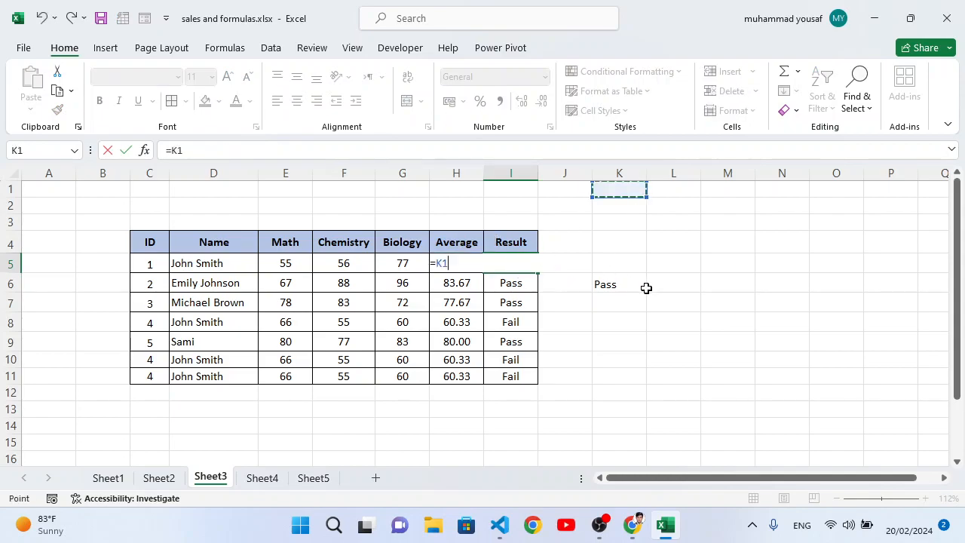
pyautogui.press('BackSpace')
pyautogui.press('BackSpace')
pyautogui.press('BackSpace')
pyautogui.click(591, 244)
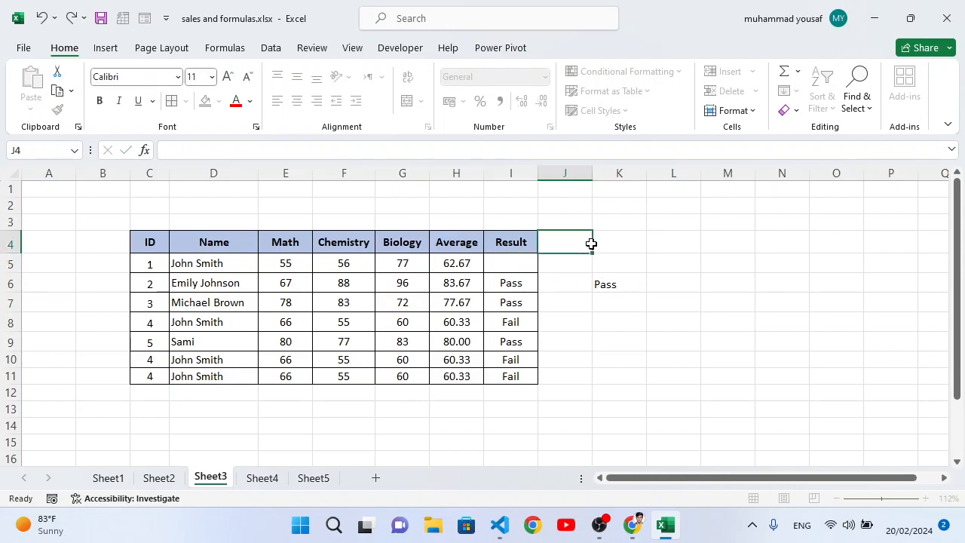
# Enter =IF(H5>70, "Pass", "Fail") in I5 to grade the first student's average
pyautogui.click(492, 264)
pyautogui.write('=if(')
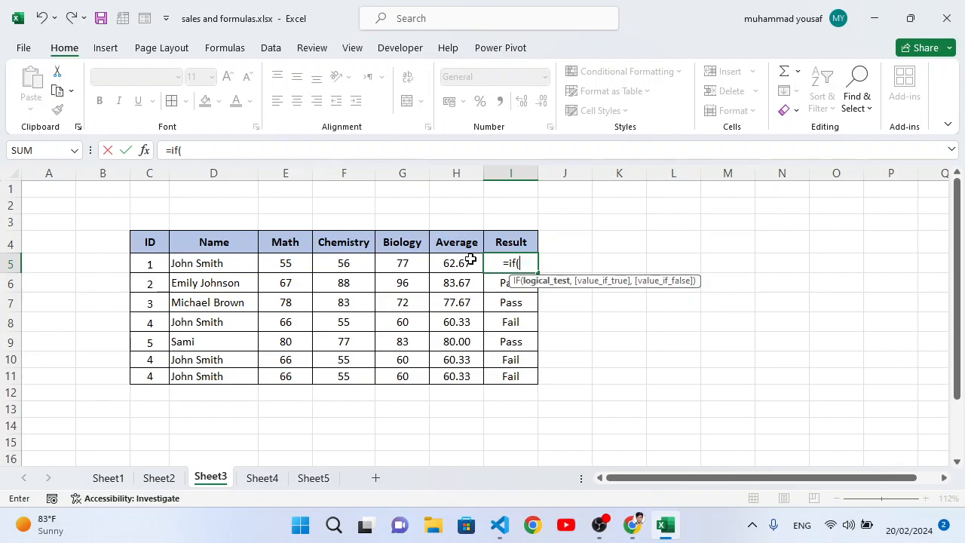
pyautogui.click(469, 258)
pyautogui.write('>')
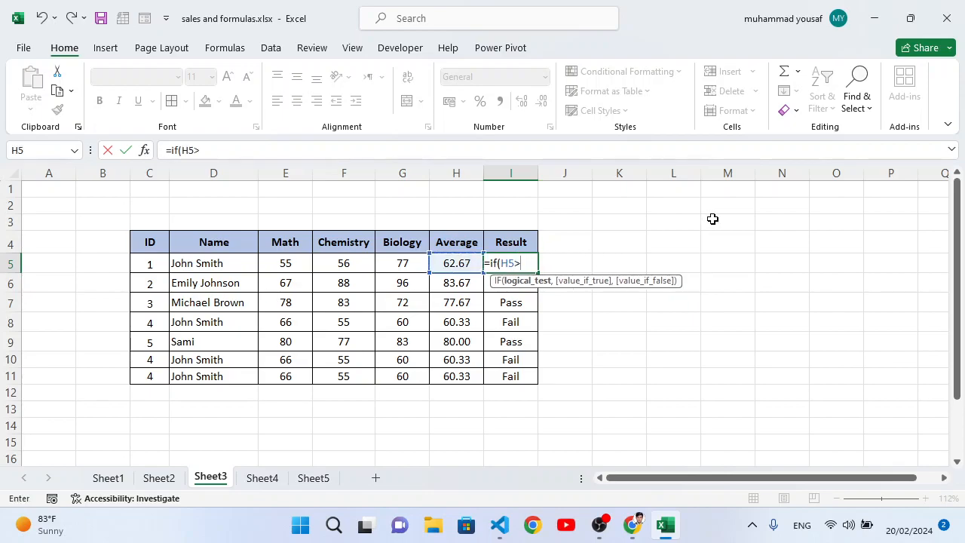
pyautogui.write('70, "Pa')
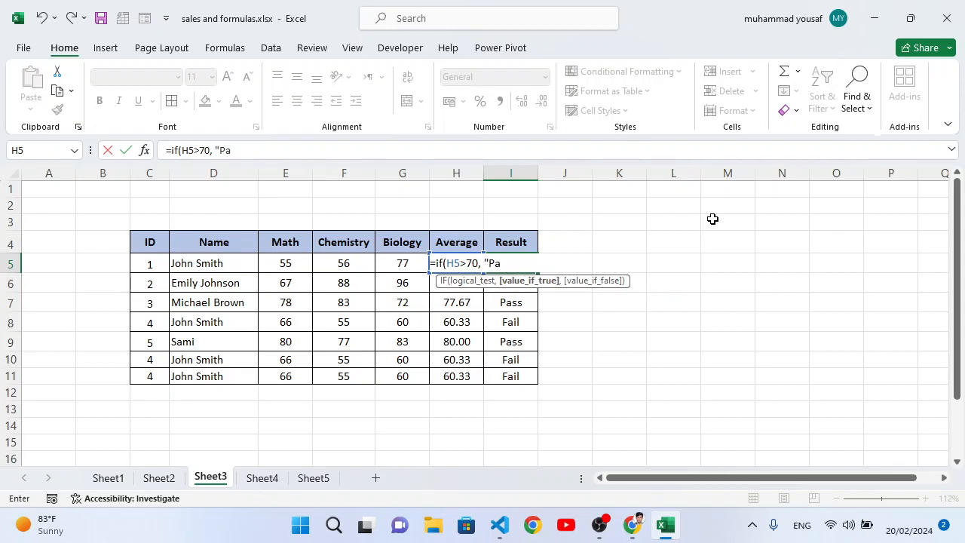
pyautogui.write('ss", ')
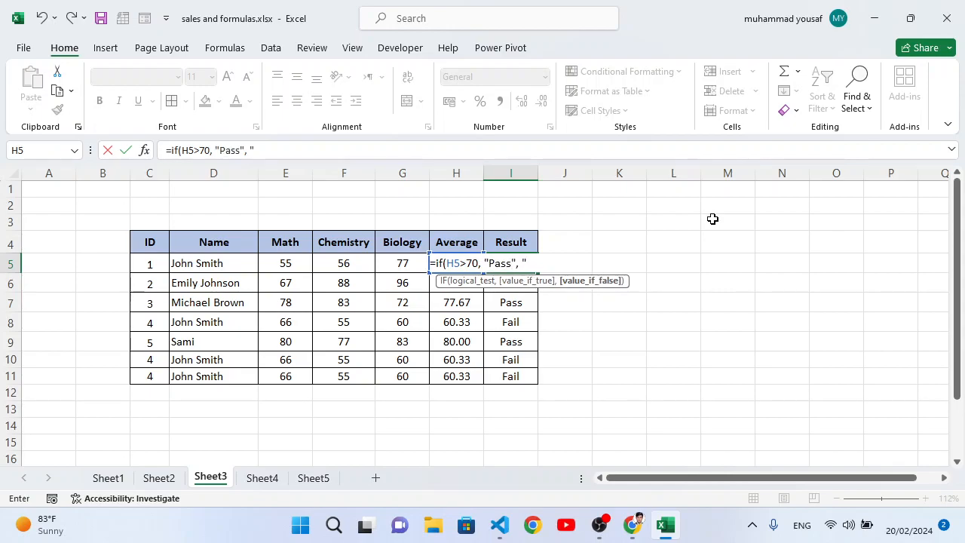
pyautogui.write('"Fail")')
pyautogui.press('Return')
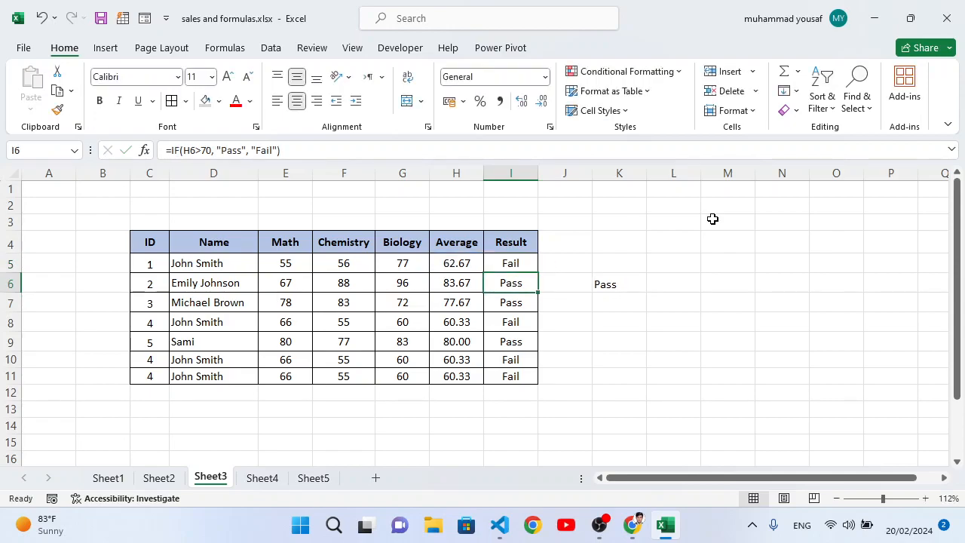
# Fill the IF formula from I5 down the Result column to I11 and check the formula in I5
pyautogui.click(522, 260)
pyautogui.moveTo(539, 273); pyautogui.dragTo(545, 386)
pyautogui.click(604, 391)
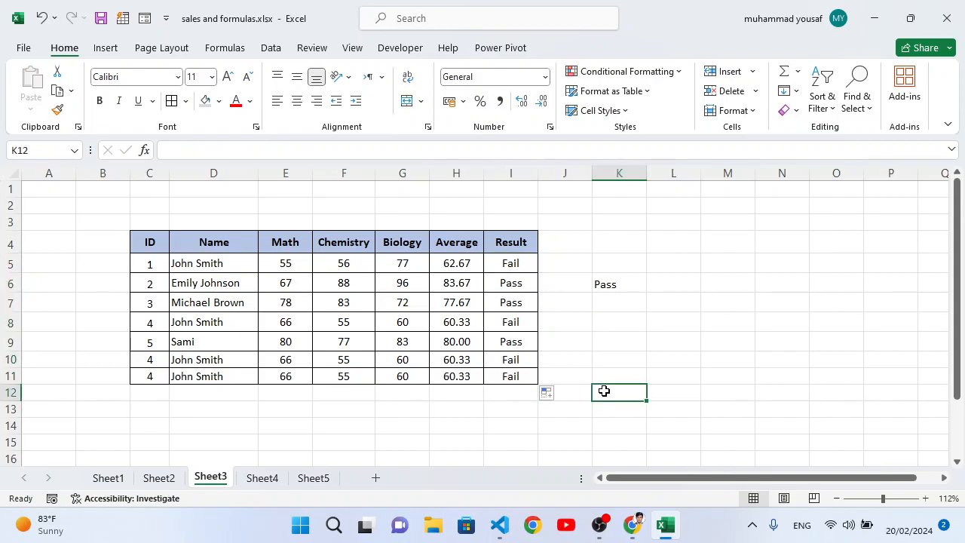
pyautogui.click(517, 263)
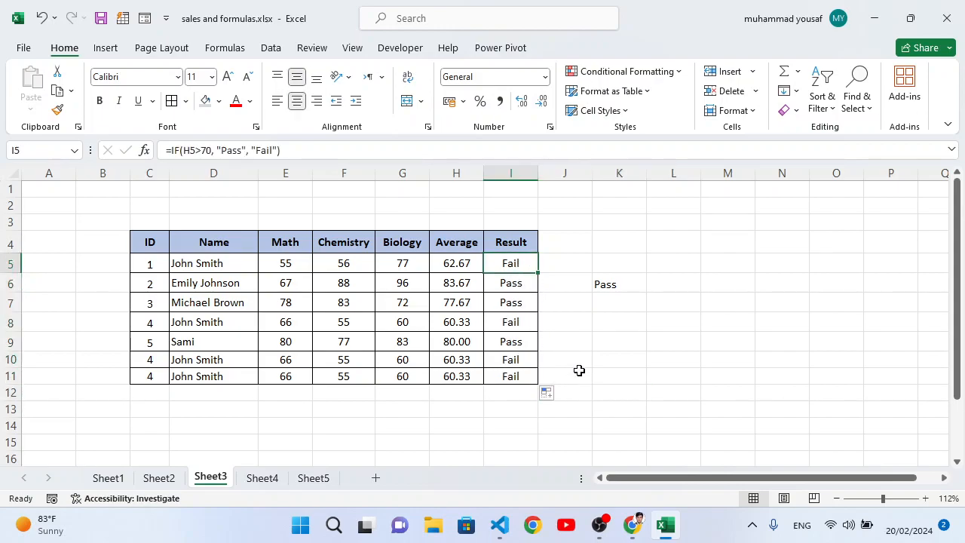
# Check the function list on Sheet1 for HLOOKUP and examine the horizontal student table on Sheet2
pyautogui.click(113, 478)
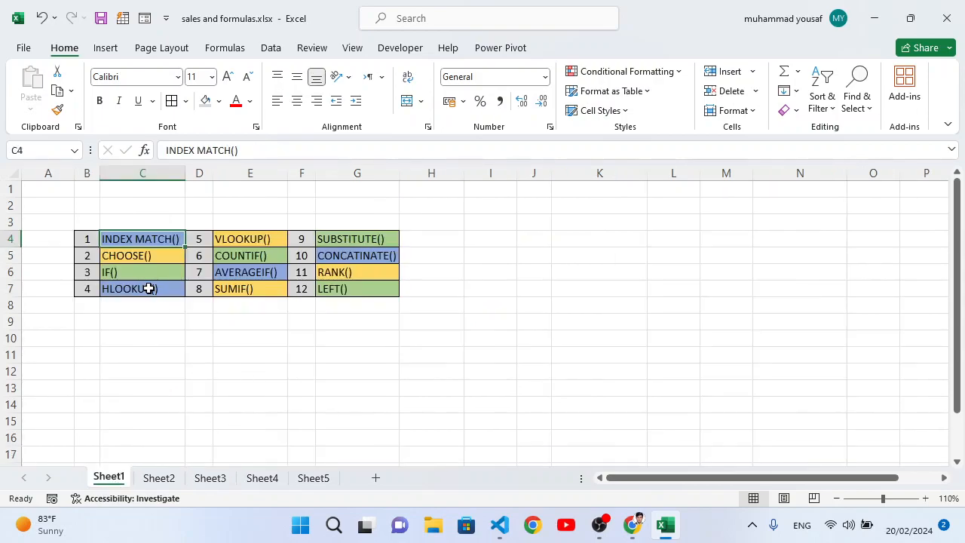
pyautogui.click(161, 479)
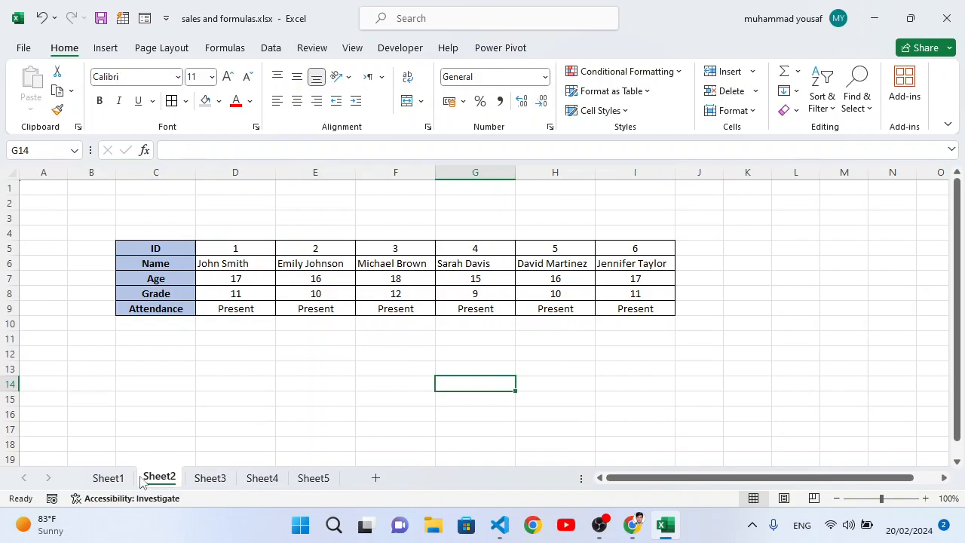
pyautogui.click(108, 478)
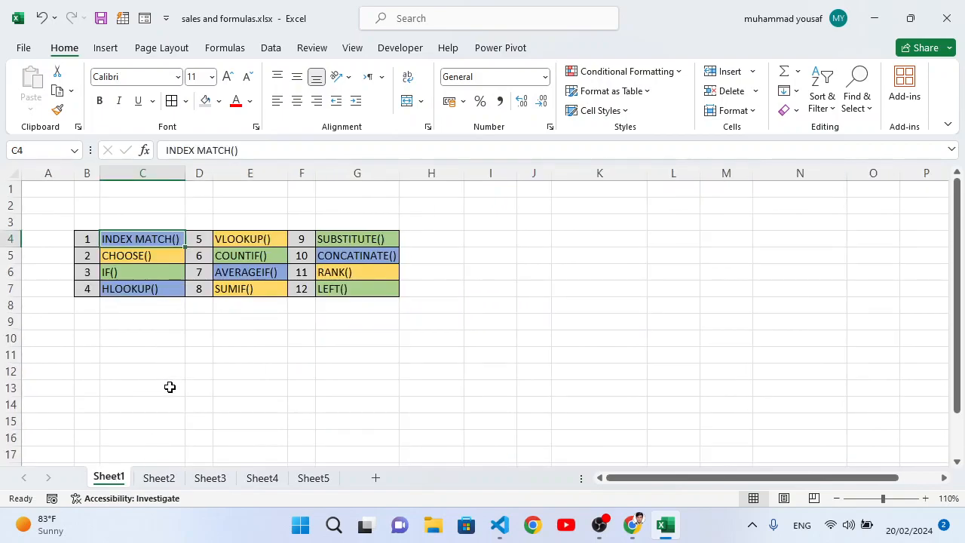
pyautogui.click(158, 478)
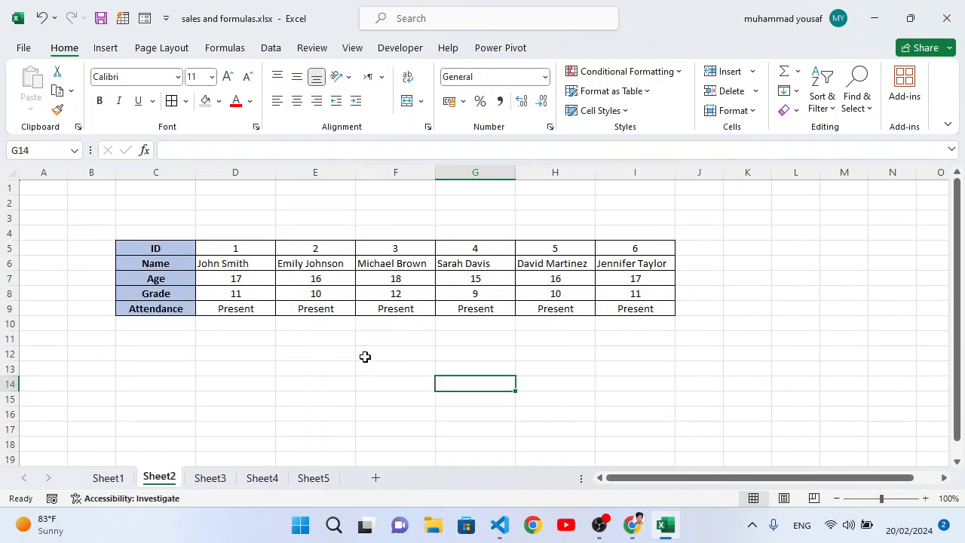
pyautogui.moveTo(156, 251); pyautogui.dragTo(627, 305)
pyautogui.click(514, 383)
# Begin an HLOOKUP formula in H14 with C8 as lookup value, C5:I9 as table array and 4 as row index
pyautogui.click(538, 382)
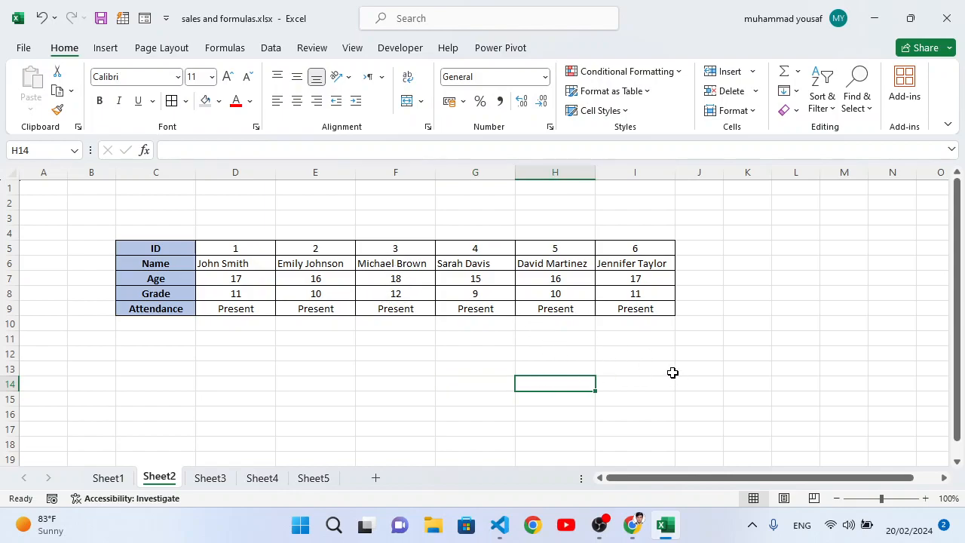
pyautogui.write('=hl')
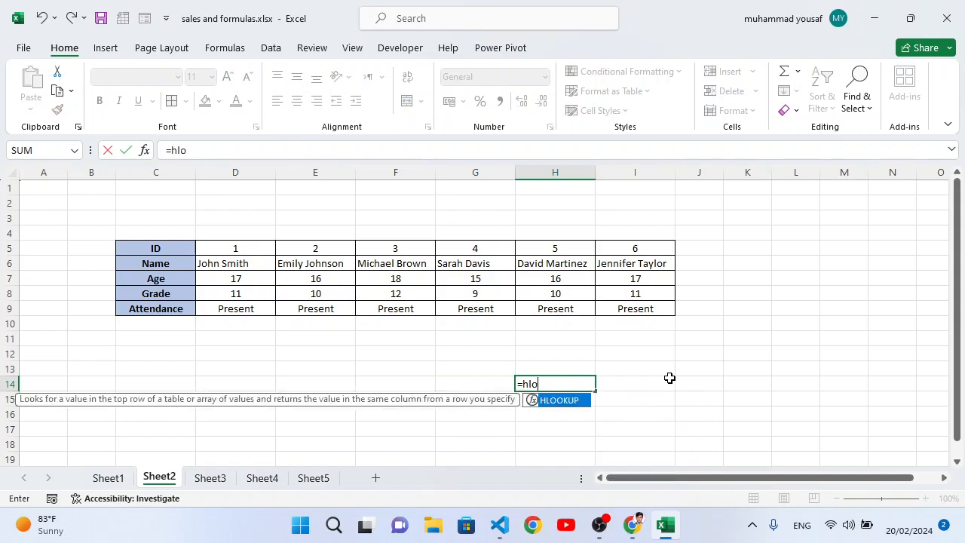
pyautogui.write('o')
pyautogui.press('Tab')
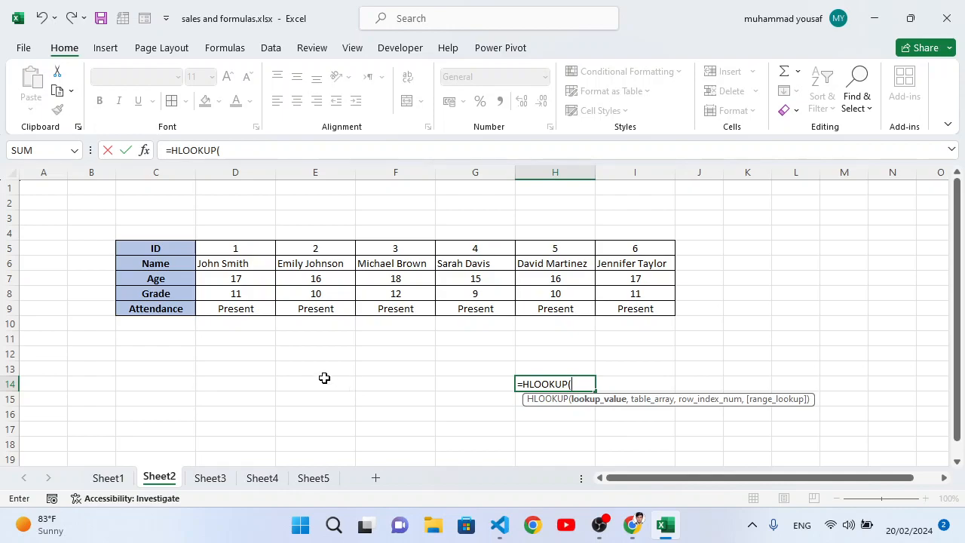
pyautogui.click(166, 294)
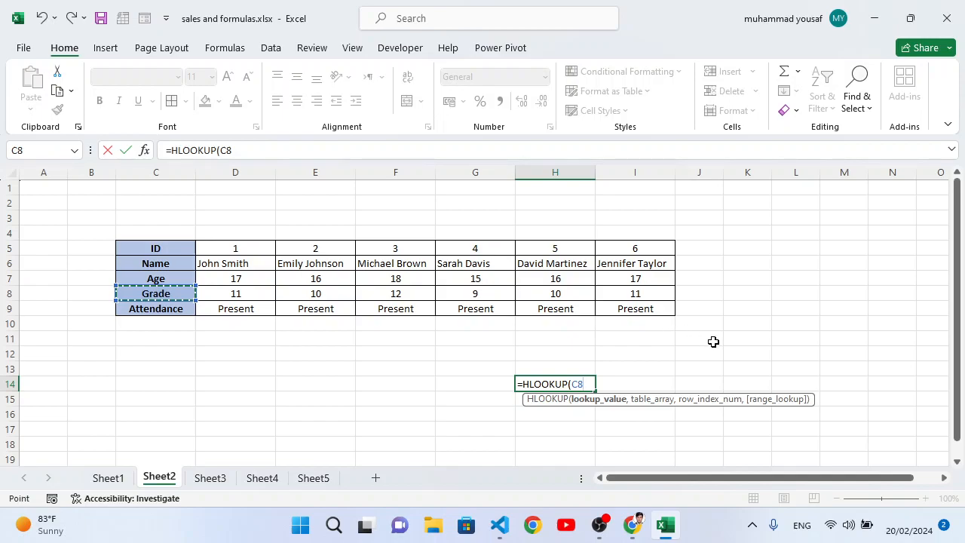
pyautogui.write(',')
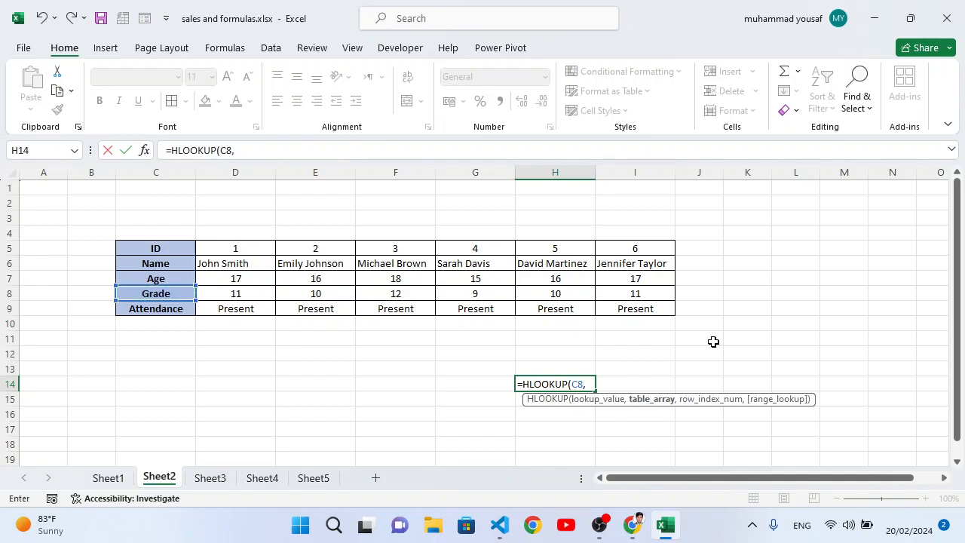
pyautogui.moveTo(162, 251); pyautogui.dragTo(608, 308)
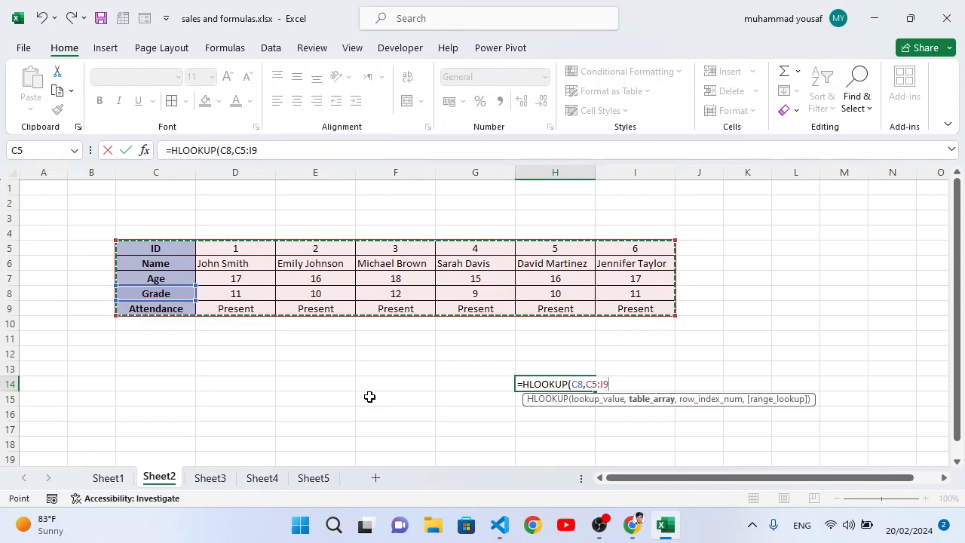
pyautogui.write(',')
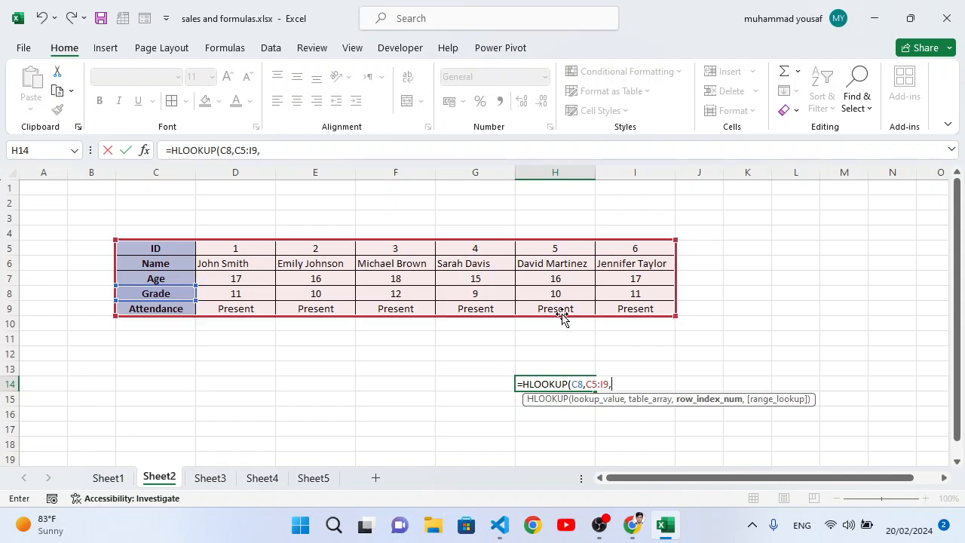
pyautogui.write('4')
# Replace the lookup value with H13 and complete the formula in H14 as =HLOOKUP(H13,C5:I9,4,0)
pyautogui.click(585, 385)
pyautogui.press('BackSpace')
pyautogui.press('BackSpace')
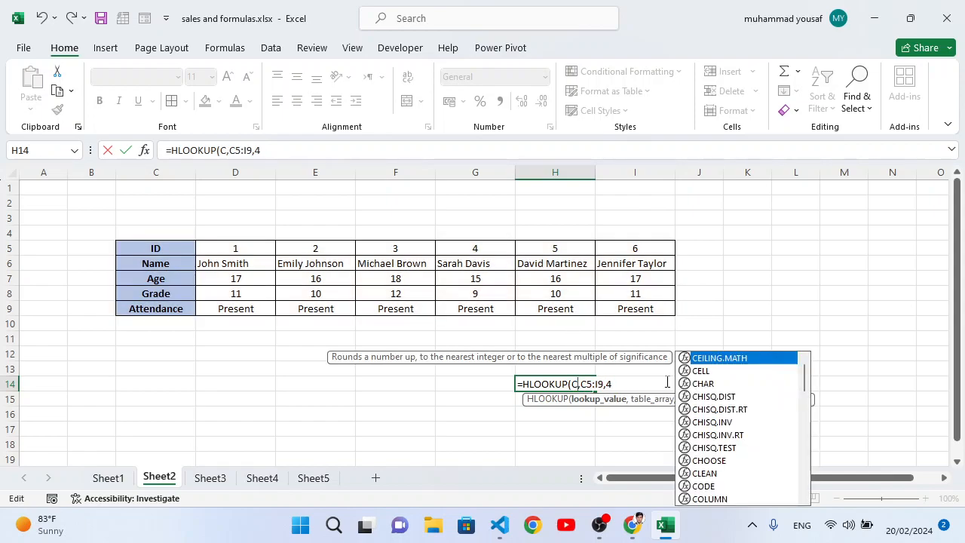
pyautogui.click(556, 370)
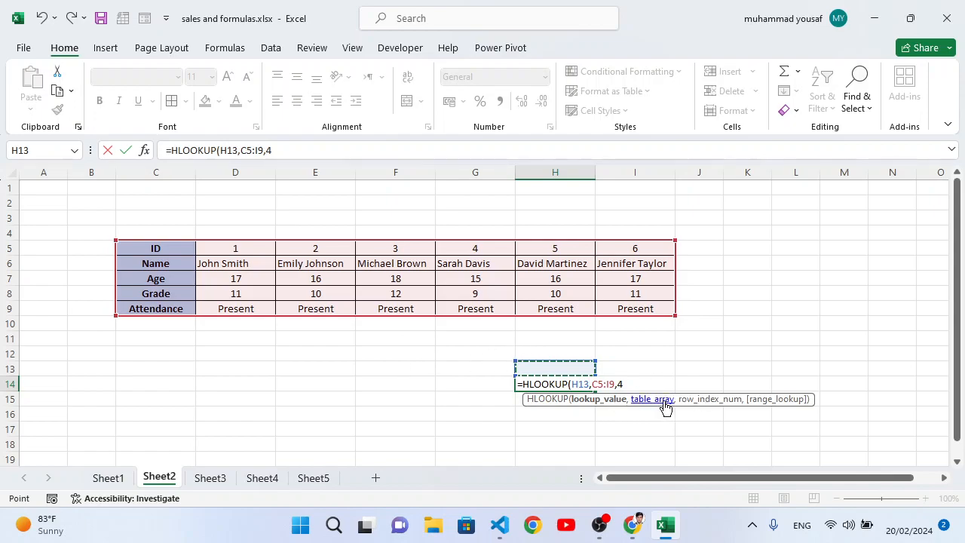
pyautogui.click(625, 383)
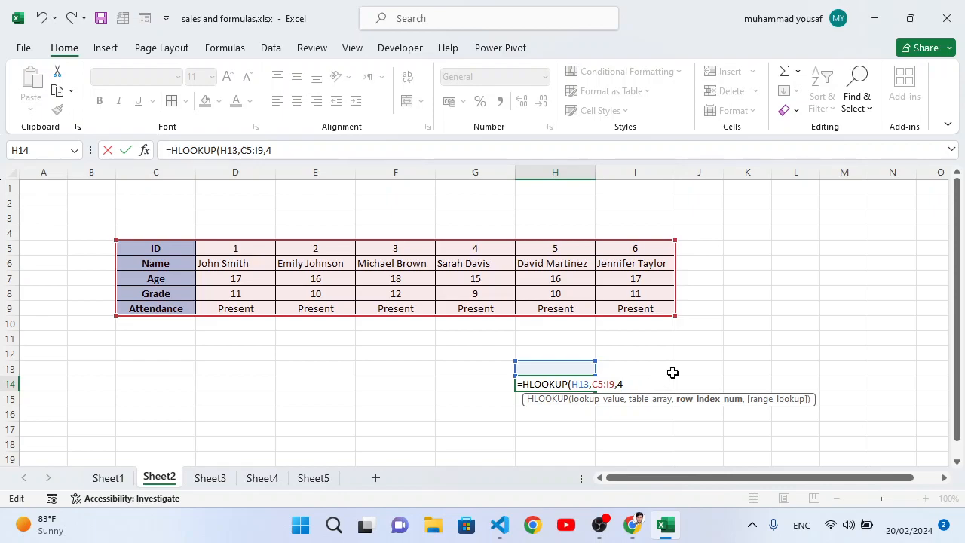
pyautogui.write('4,')
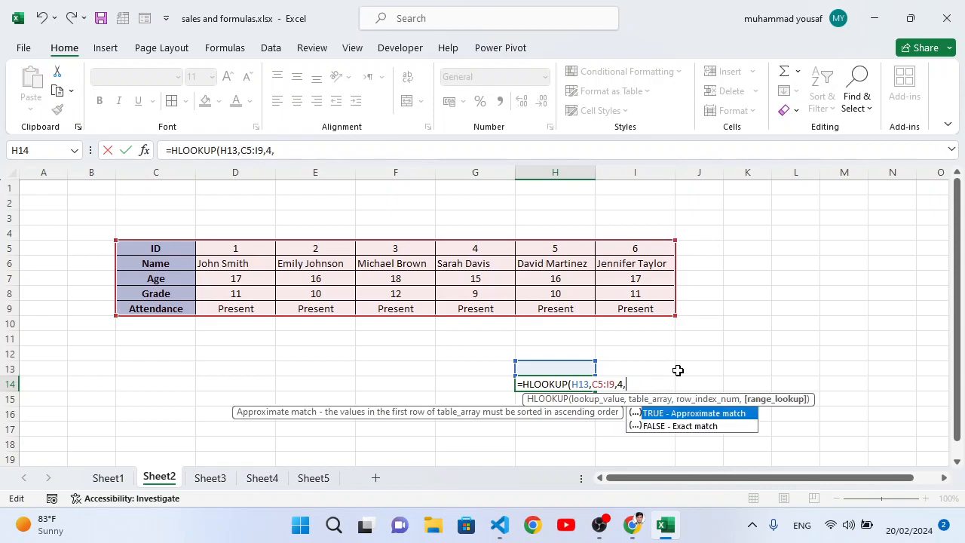
pyautogui.write('0)')
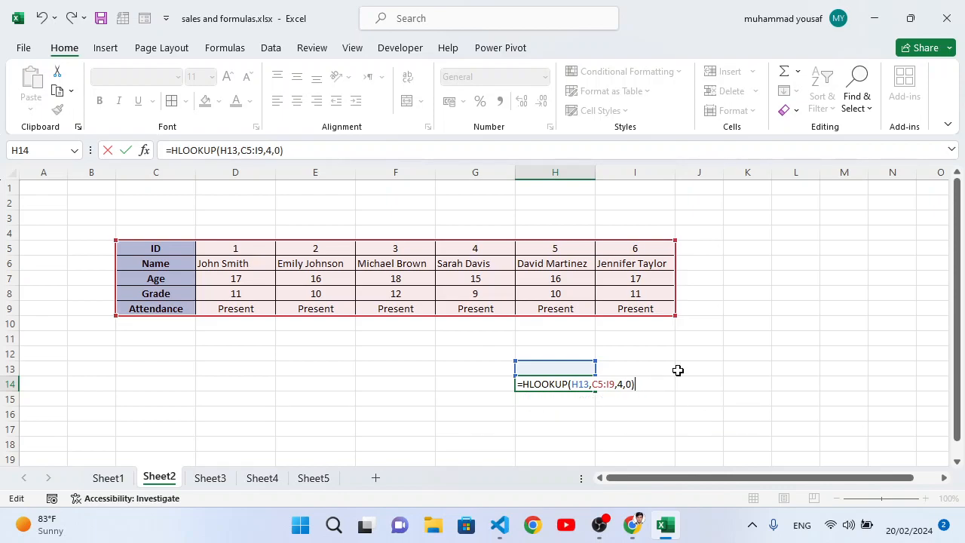
pyautogui.press('Return')
# Test the grade lookup by entering ID 4 and then ID 6 in H13
pyautogui.click(561, 365)
pyautogui.write('4')
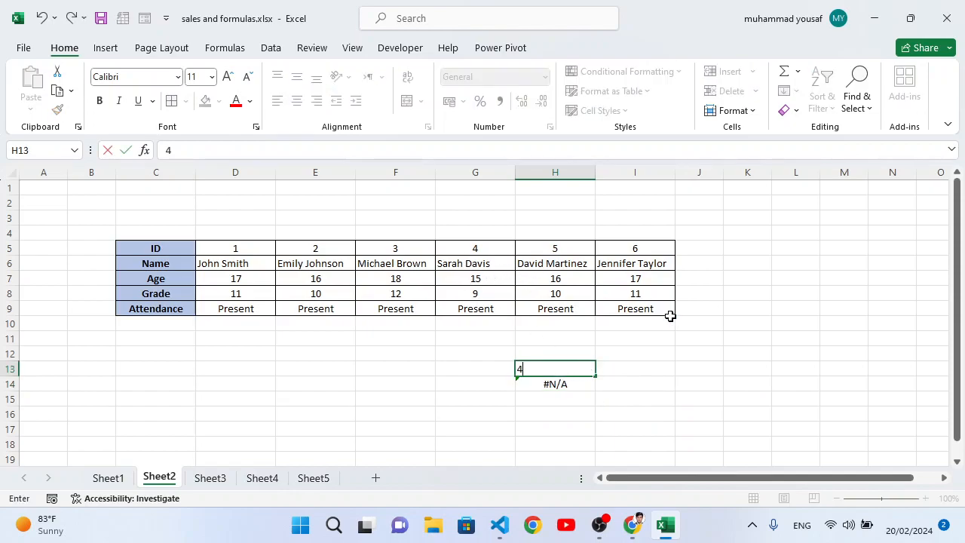
pyautogui.press('Return')
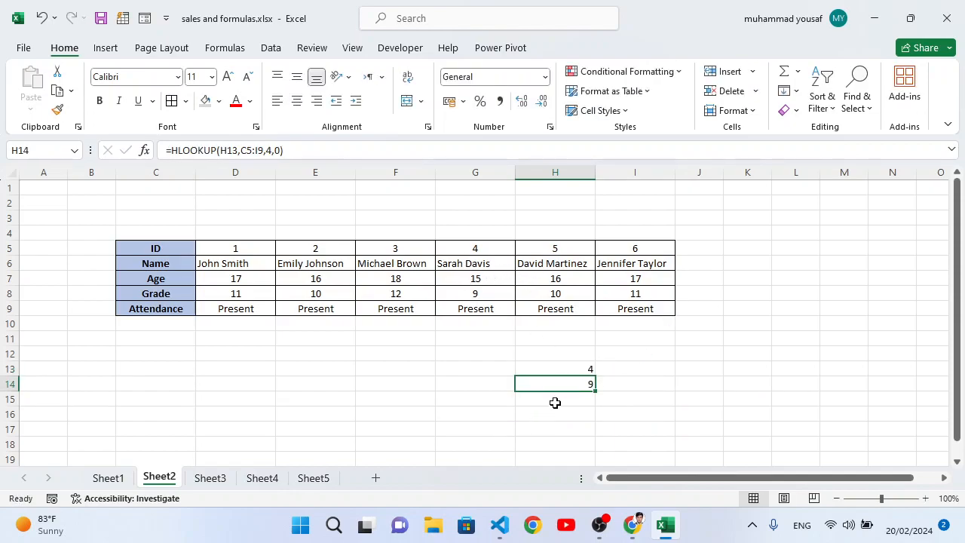
pyautogui.click(585, 370)
pyautogui.write('6')
pyautogui.press('Return')
pyautogui.click(639, 395)
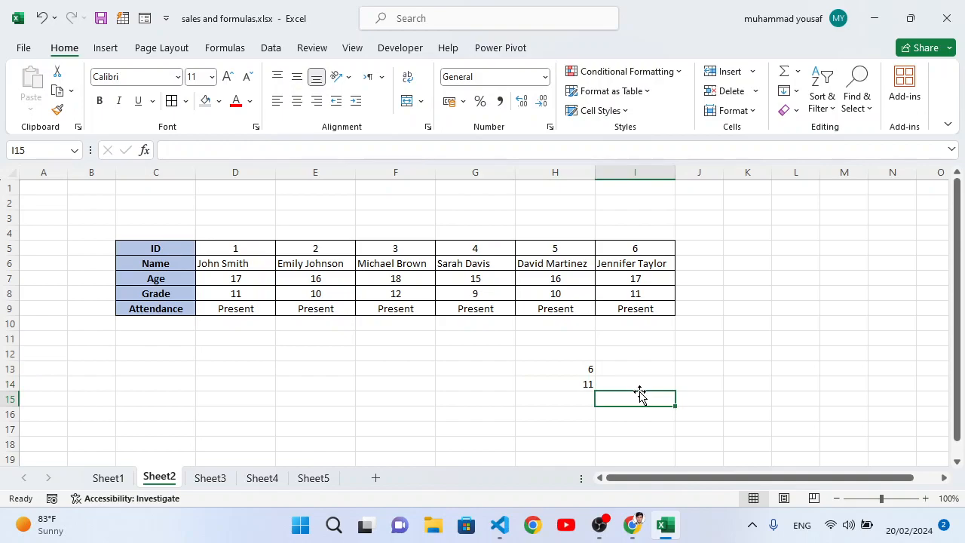
# Enter =VLOOKUP(L8,C4:I11,7,0) in L9 on Sheet3 to look up a student's result
pyautogui.click(210, 477)
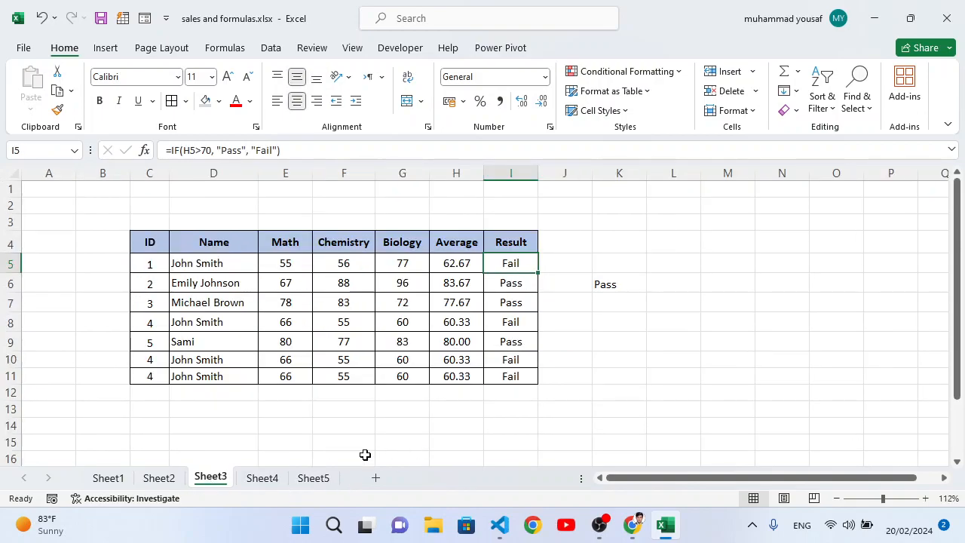
pyautogui.click(119, 477)
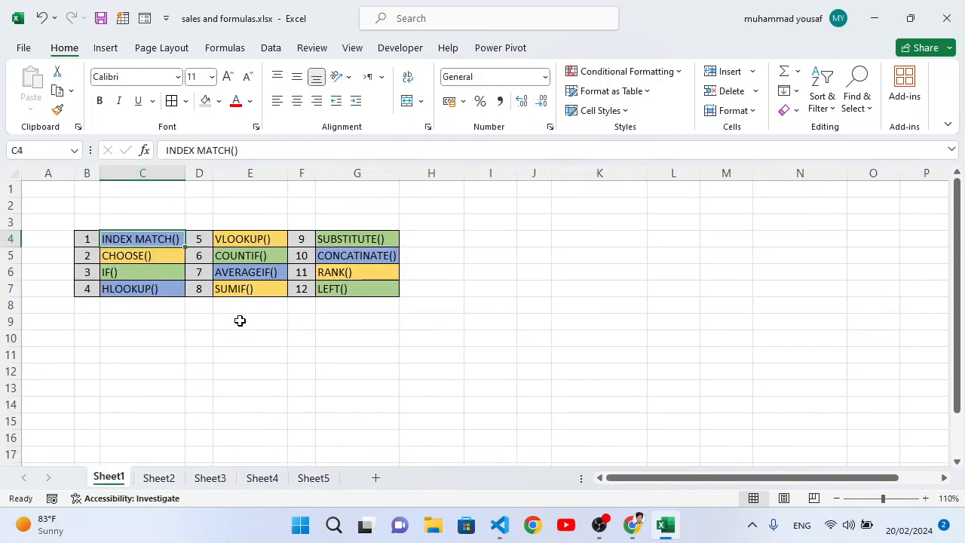
pyautogui.click(211, 478)
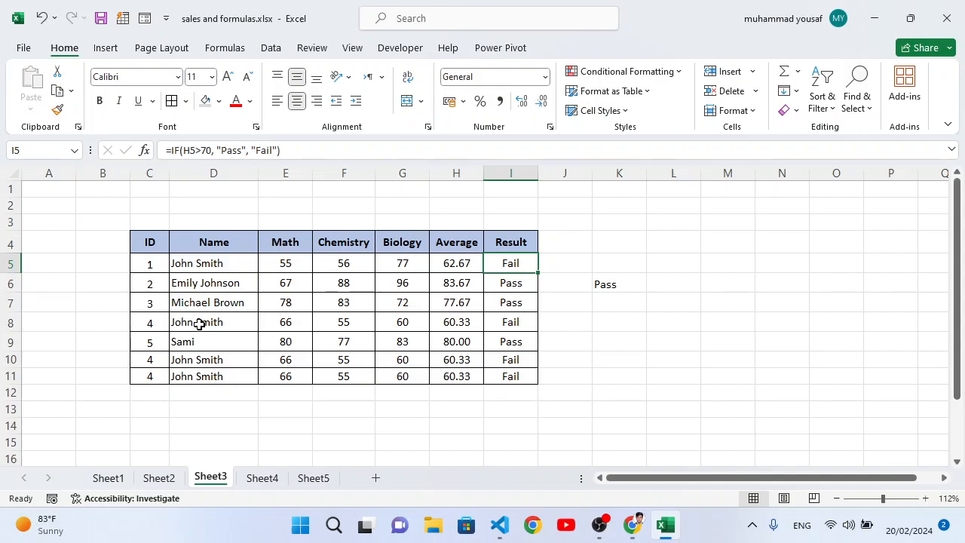
pyautogui.click(669, 350)
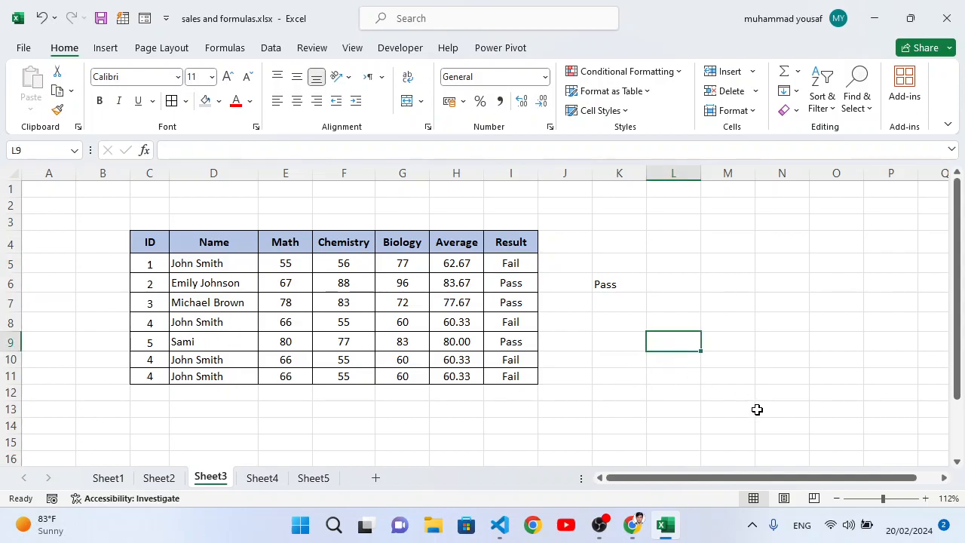
pyautogui.write('=vlo')
pyautogui.press('Tab')
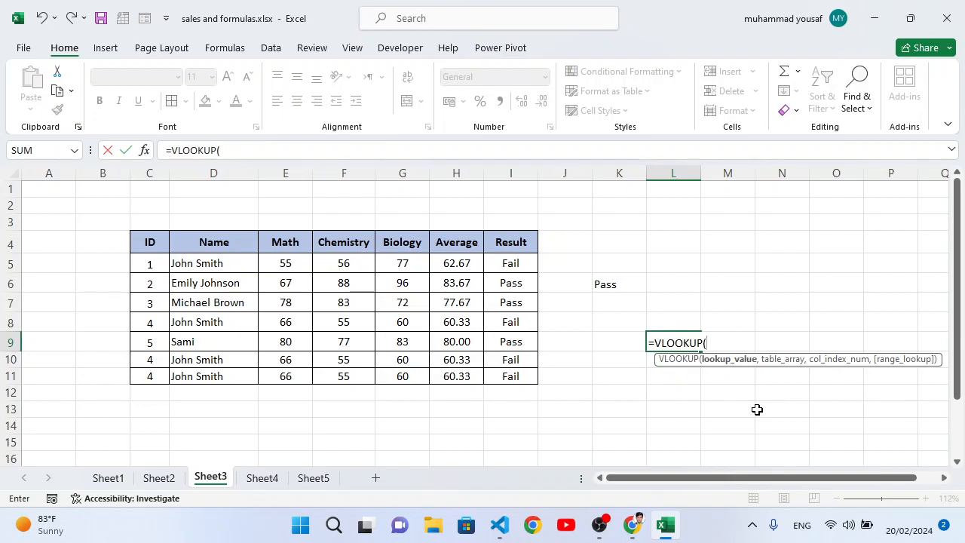
pyautogui.click(665, 325)
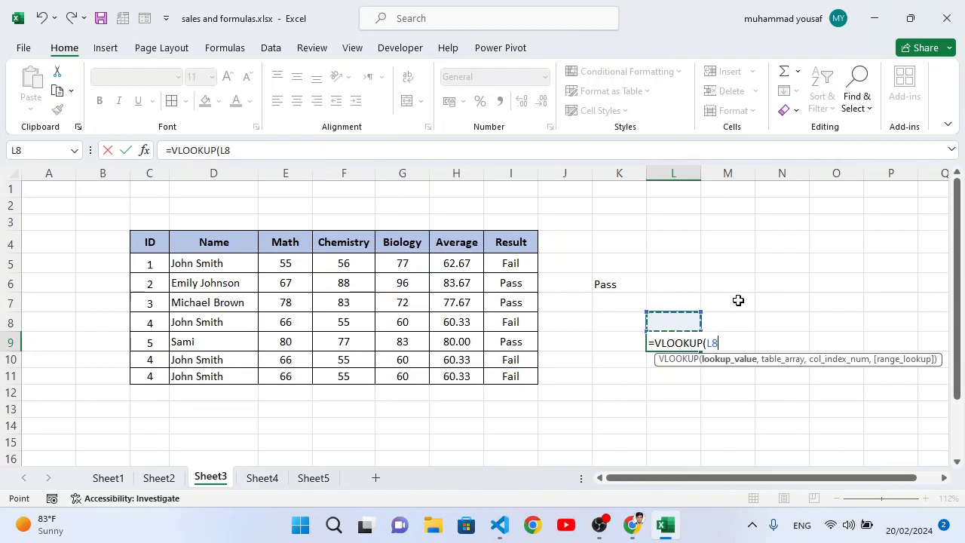
pyautogui.write(',')
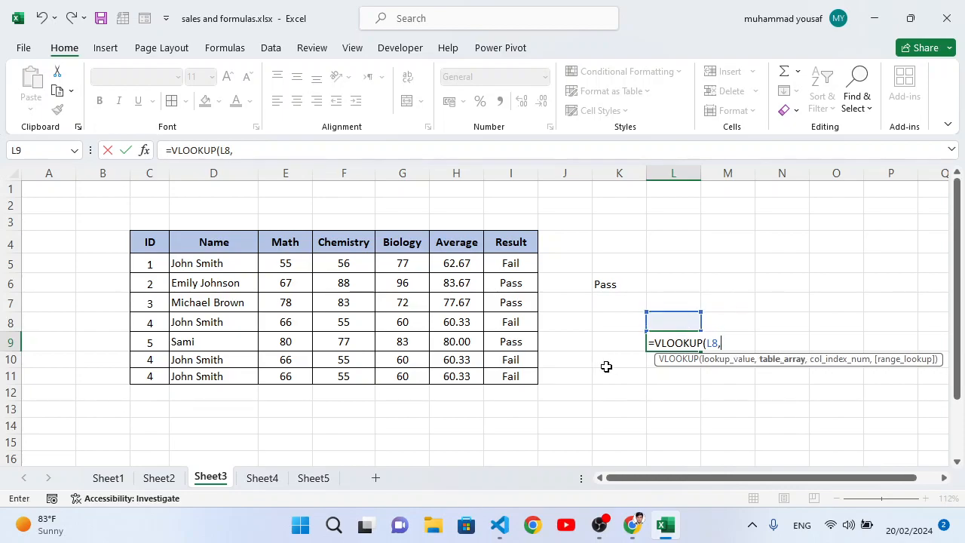
pyautogui.moveTo(158, 246); pyautogui.dragTo(504, 371)
pyautogui.write(',7')
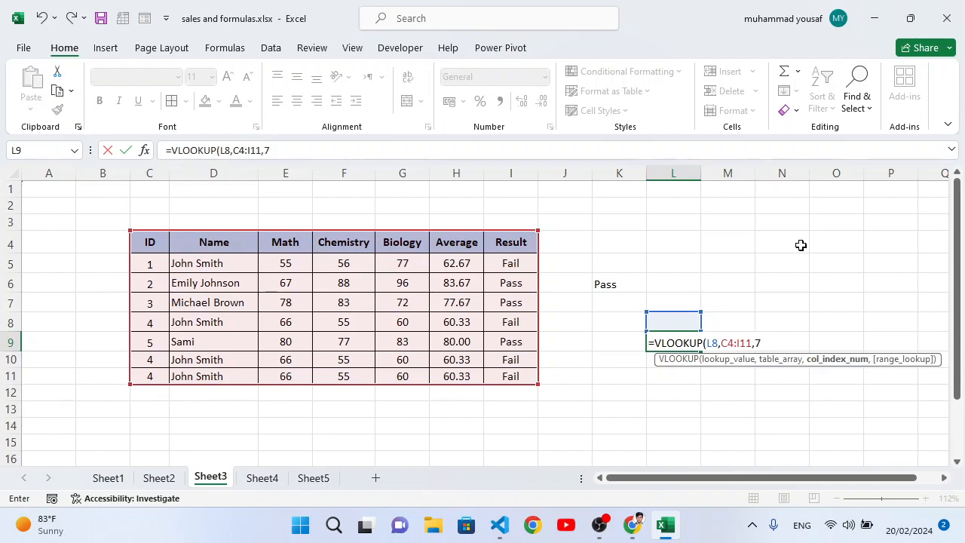
pyautogui.write(',')
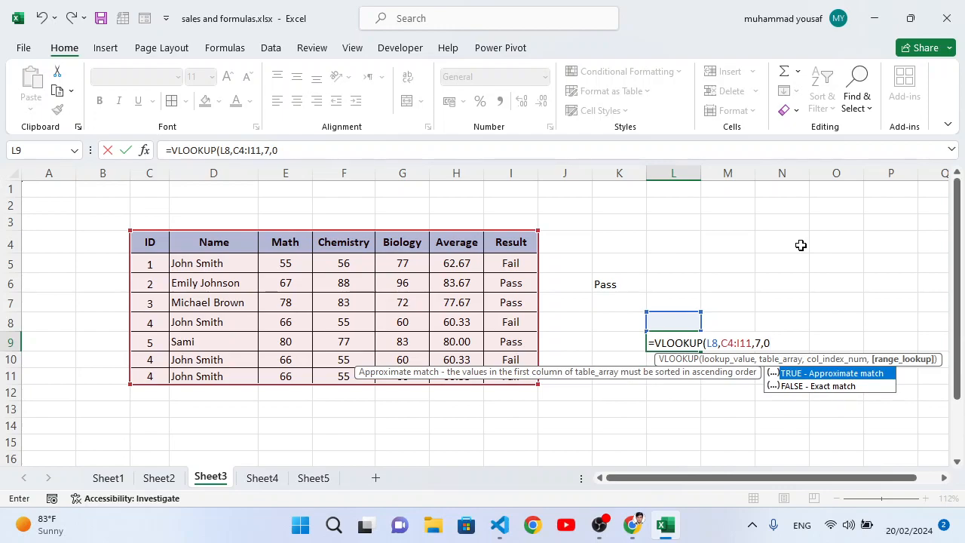
pyautogui.write('0)')
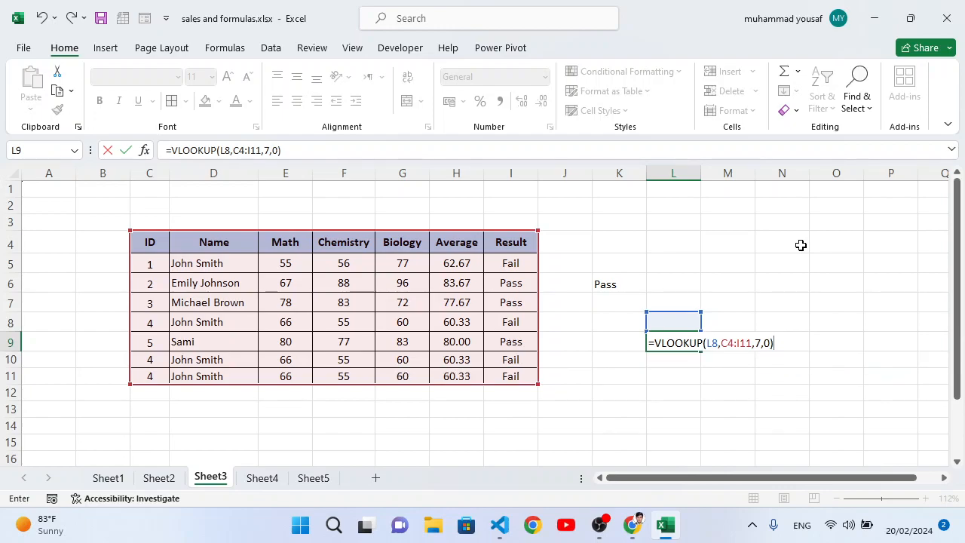
pyautogui.press('Return')
# Enter the first student's full name in L8 as the VLOOKUP lookup value
pyautogui.click(682, 323)
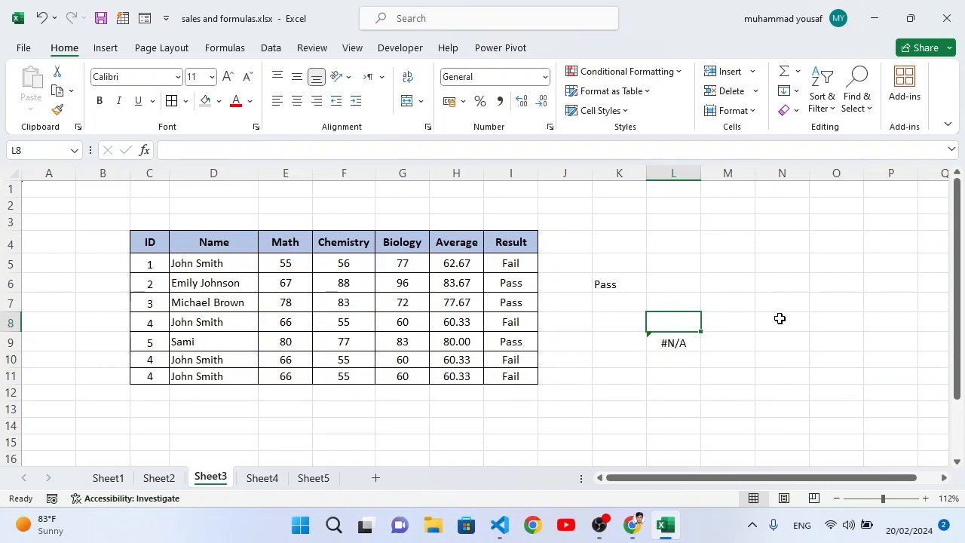
pyautogui.write('John')
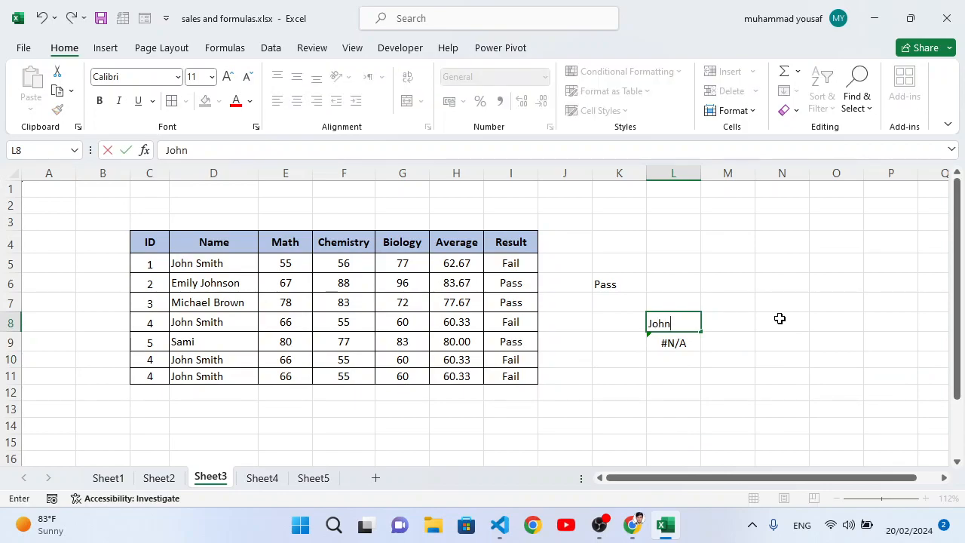
pyautogui.write(' Smith')
pyautogui.press('Return')
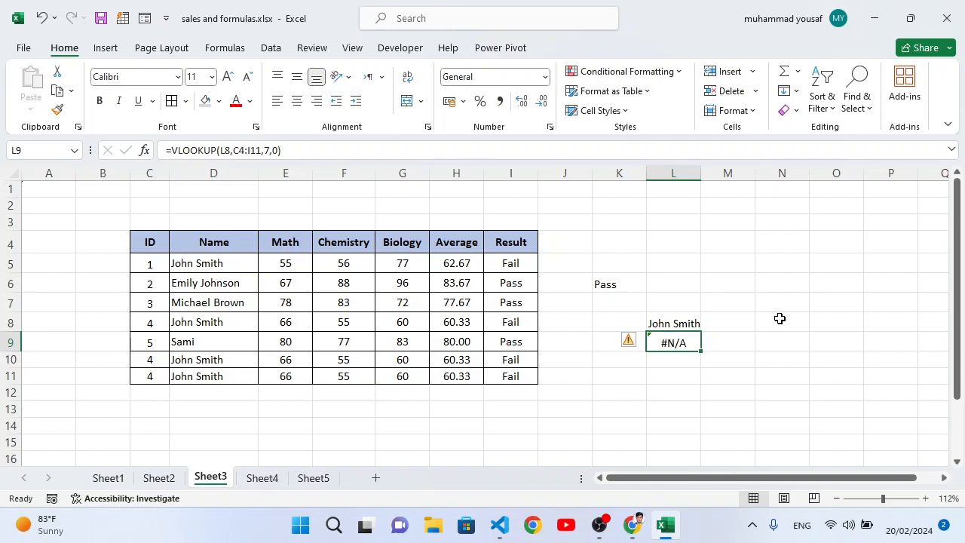
# Inspect the VLOOKUP formula in L9 and convert it to its calculated value
pyautogui.click(688, 323)
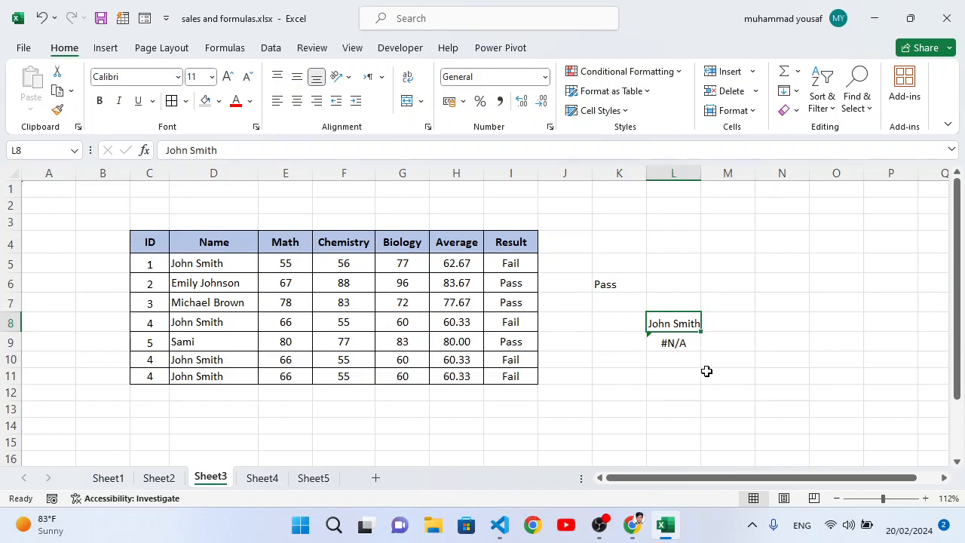
pyautogui.click(677, 346)
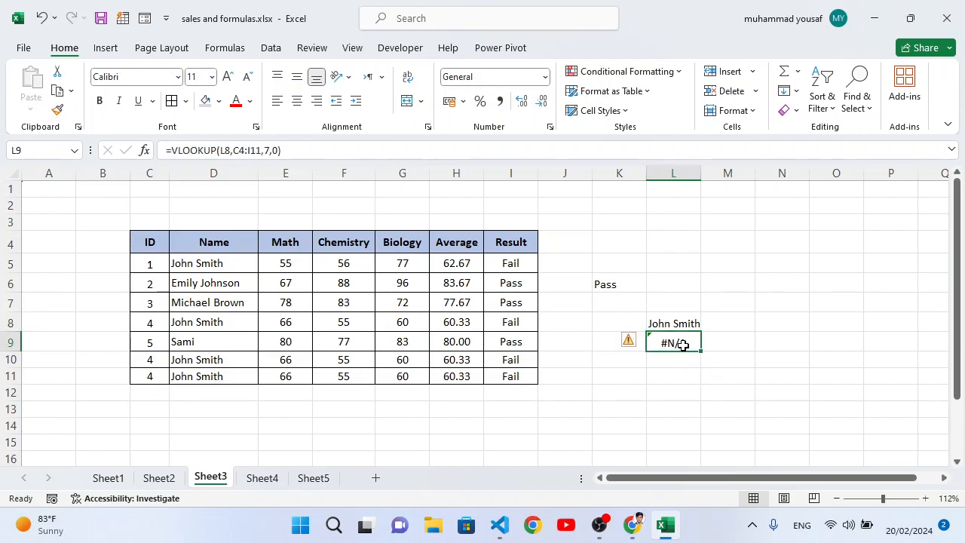
pyautogui.doubleClick(682, 343)
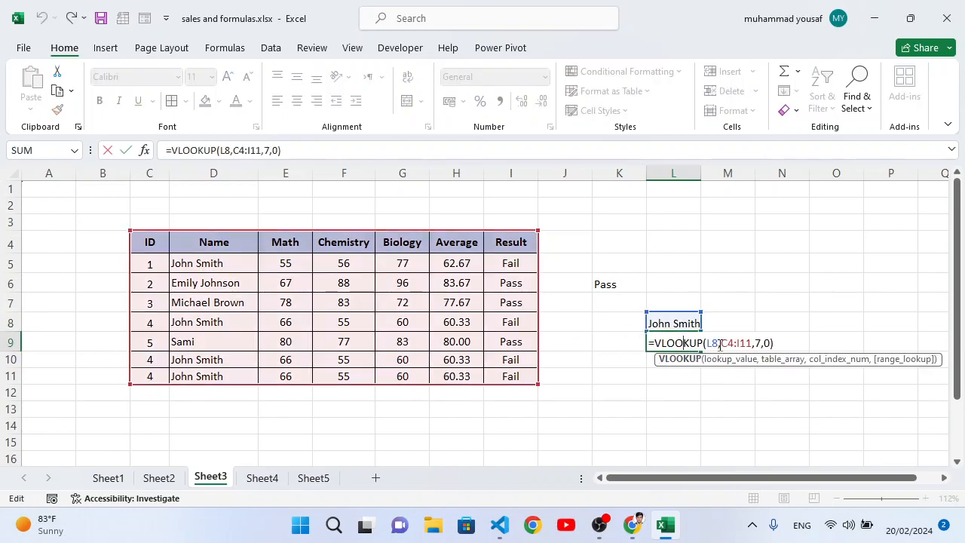
pyautogui.click(720, 344)
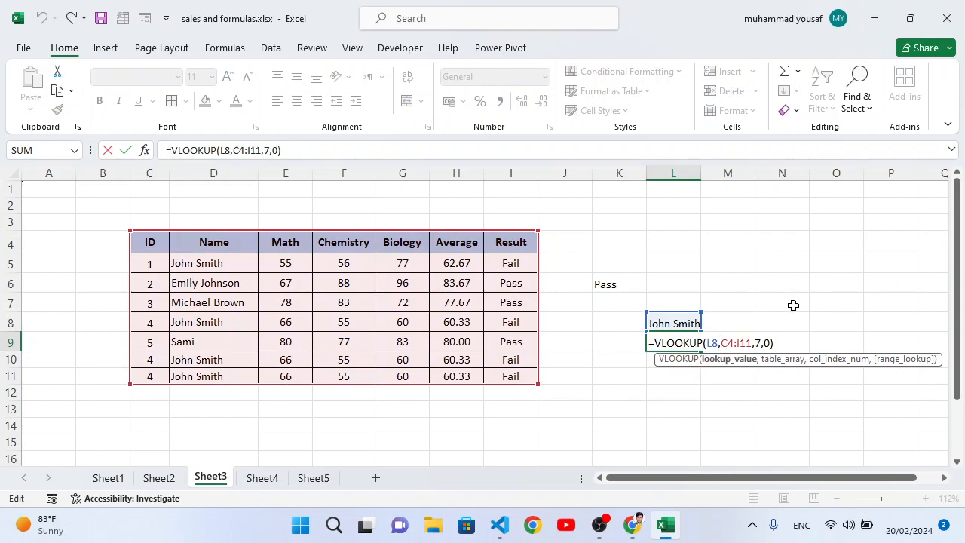
pyautogui.press('F9')
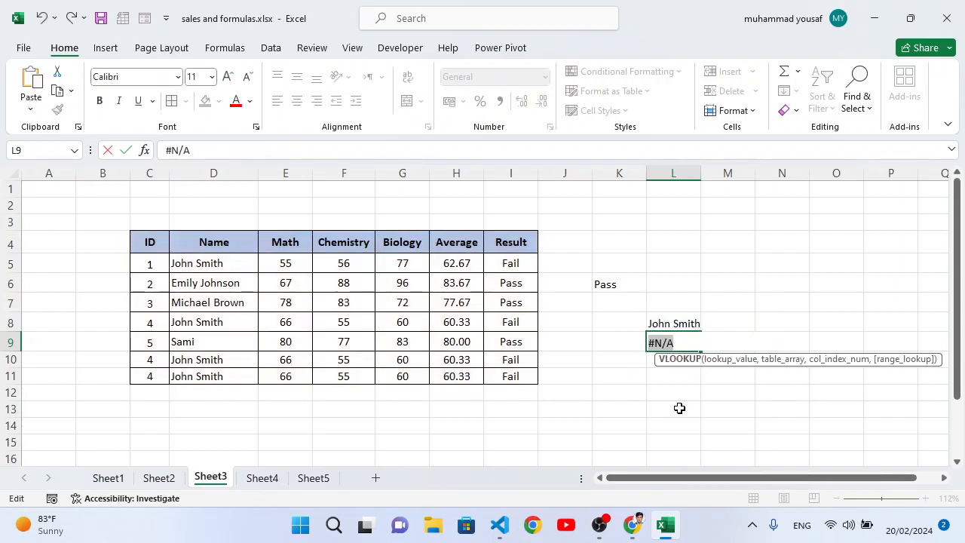
pyautogui.click(723, 327)
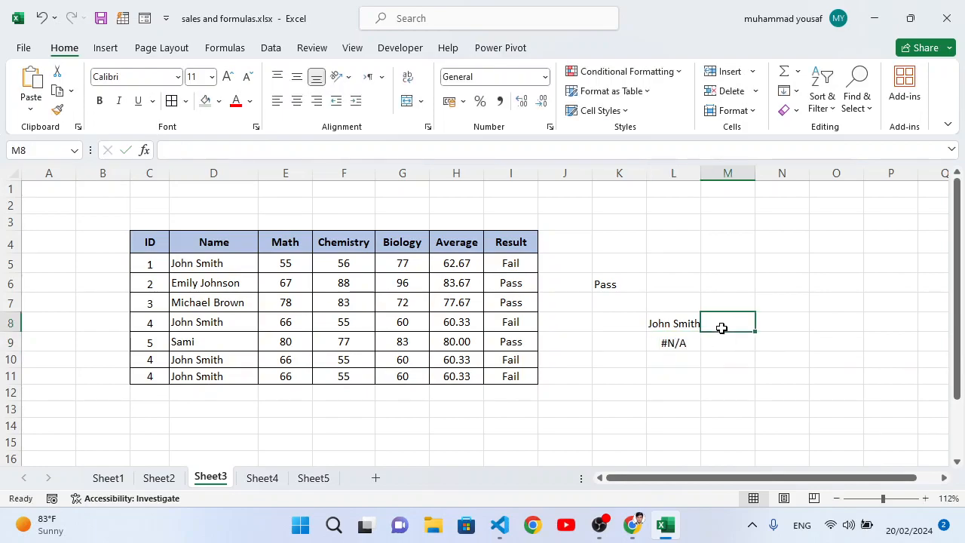
pyautogui.click(685, 348)
pyautogui.moveTo(147, 243); pyautogui.dragTo(151, 375)
# Replace the content of L9 with the formula =VLOOKUP(L8,C4:I11,7,0)
pyautogui.doubleClick(696, 340)
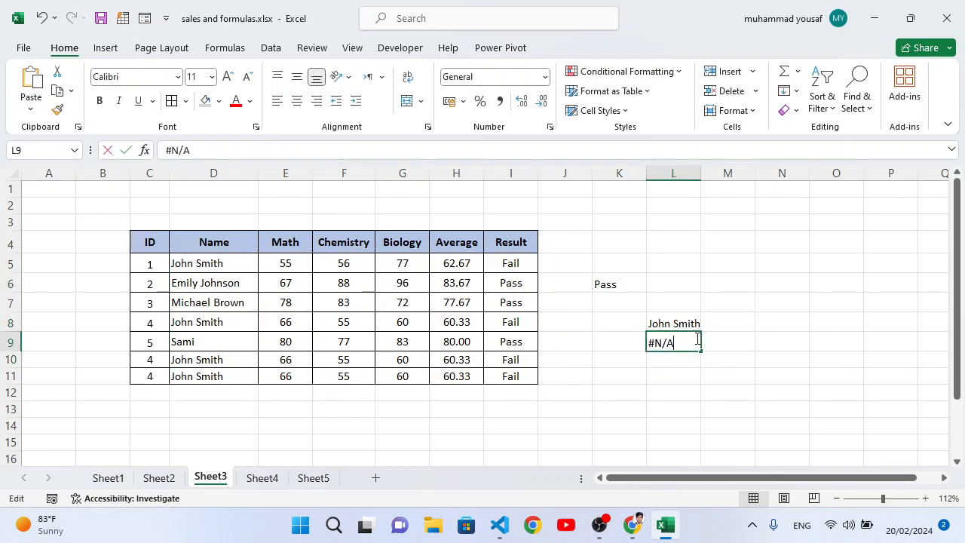
pyautogui.press('BackSpace')
pyautogui.press('BackSpace')
pyautogui.press('BackSpace')
pyautogui.write('=vl')
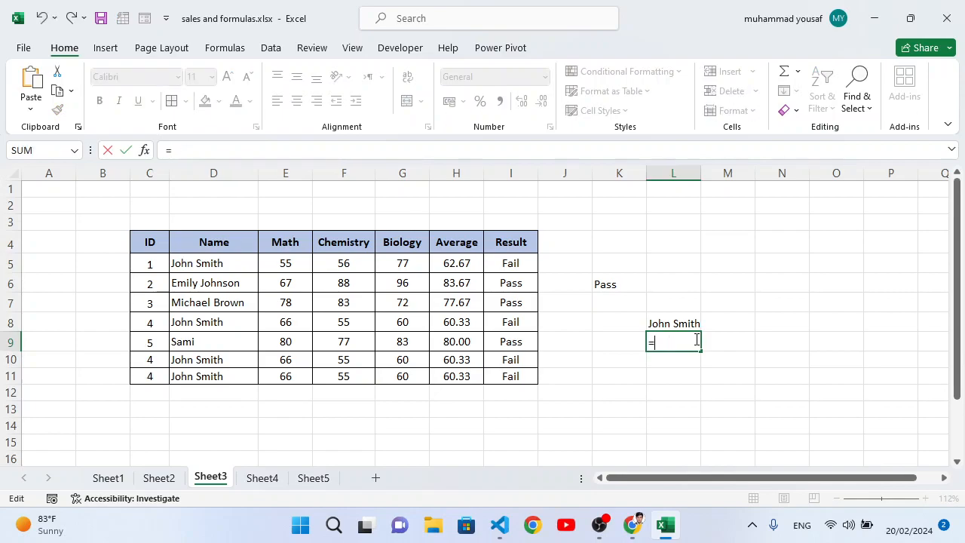
pyautogui.press('Tab')
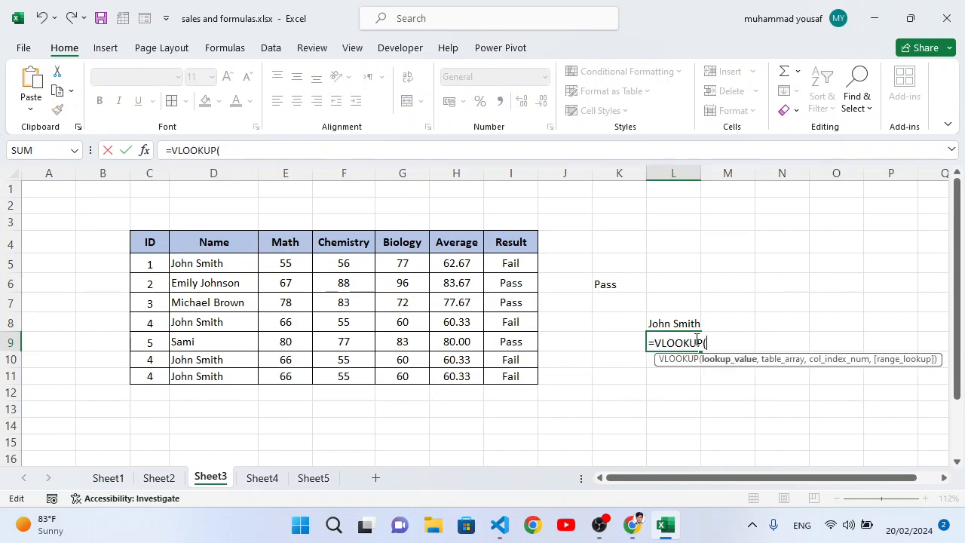
pyautogui.click(662, 322)
pyautogui.write(',')
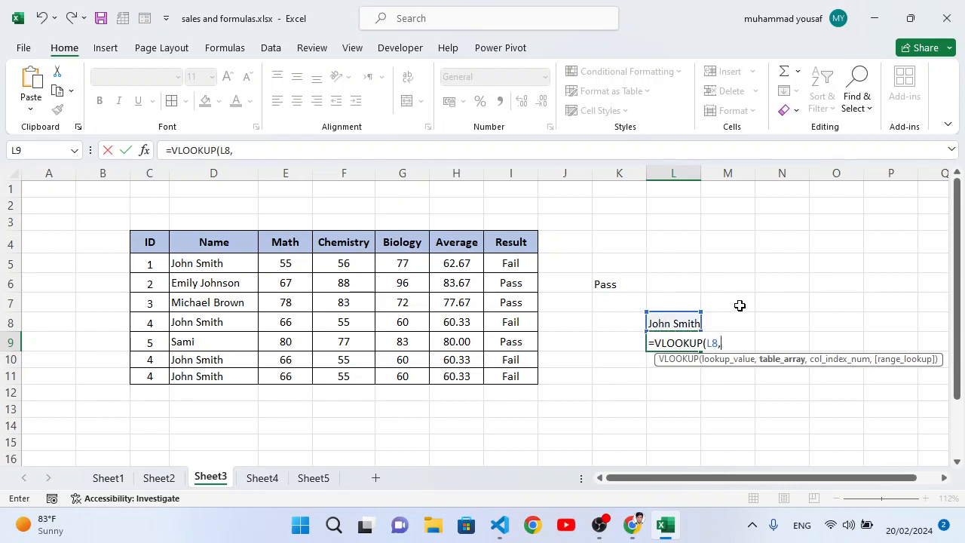
pyautogui.moveTo(146, 241); pyautogui.dragTo(513, 376)
pyautogui.write(',')
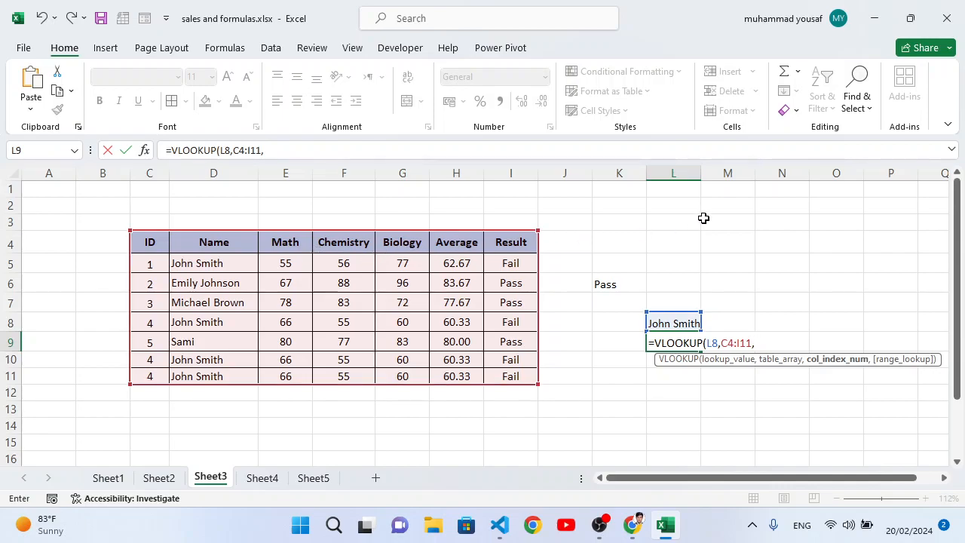
pyautogui.write('7,0')
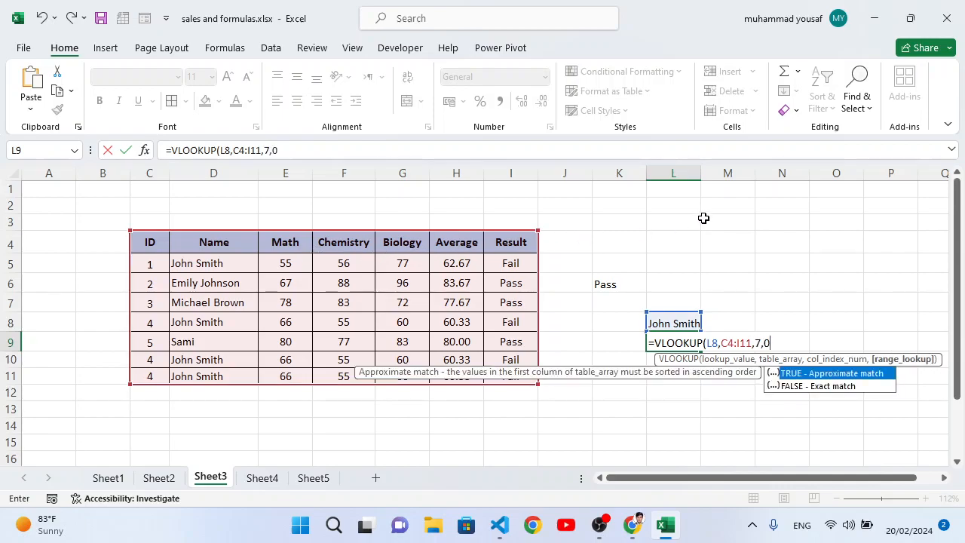
pyautogui.write(')')
pyautogui.press('Return')
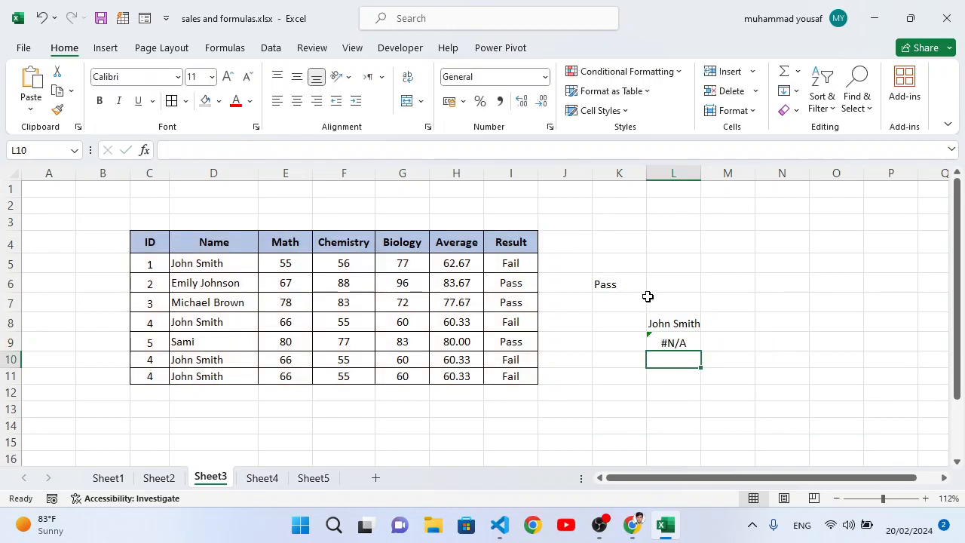
# Test the result lookup by entering ID 1 and then ID 5 in L8
pyautogui.click(657, 322)
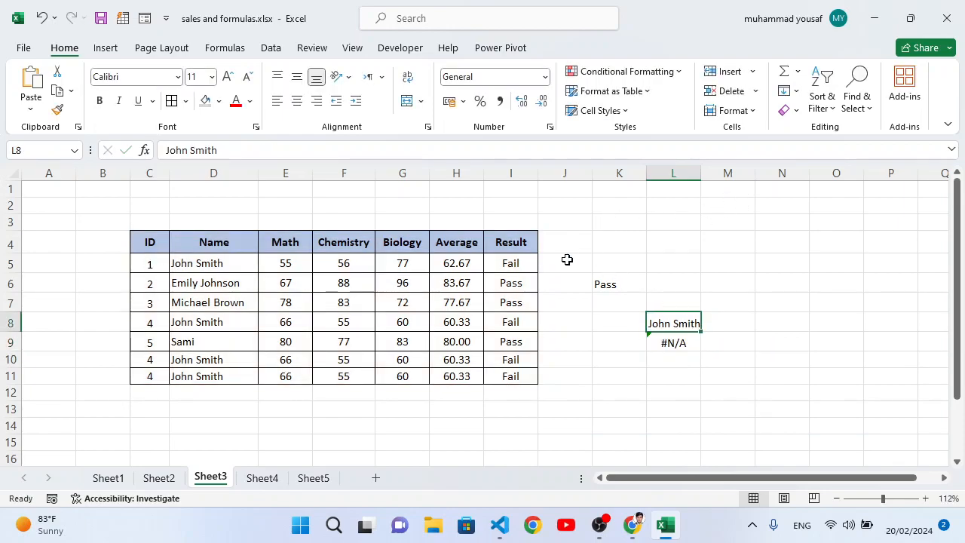
pyautogui.write('1')
pyautogui.press('Return')
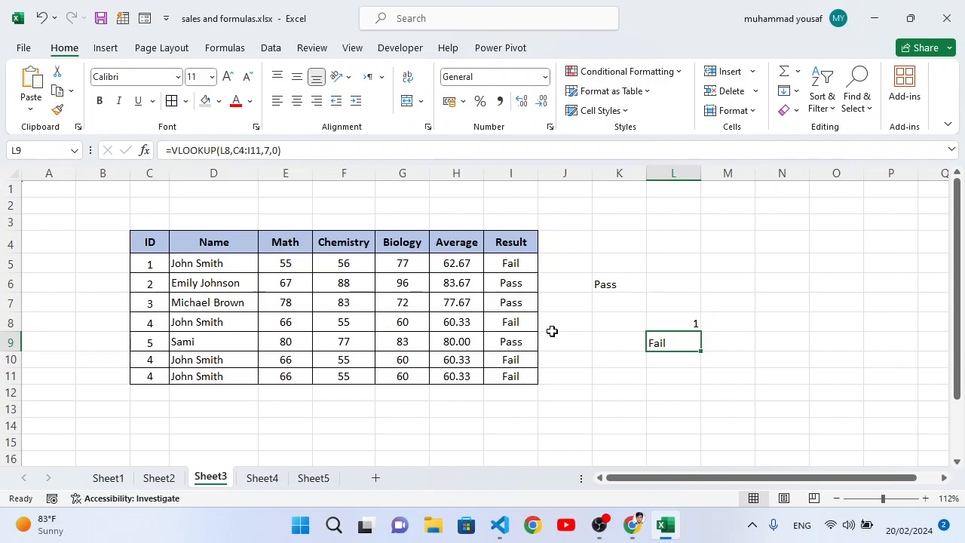
pyautogui.click(664, 320)
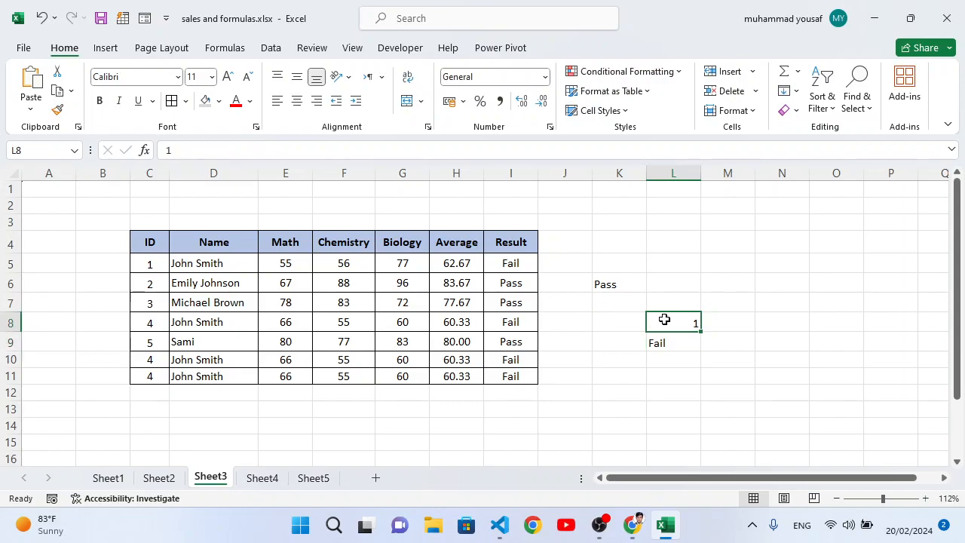
pyautogui.write('5')
pyautogui.press('Return')
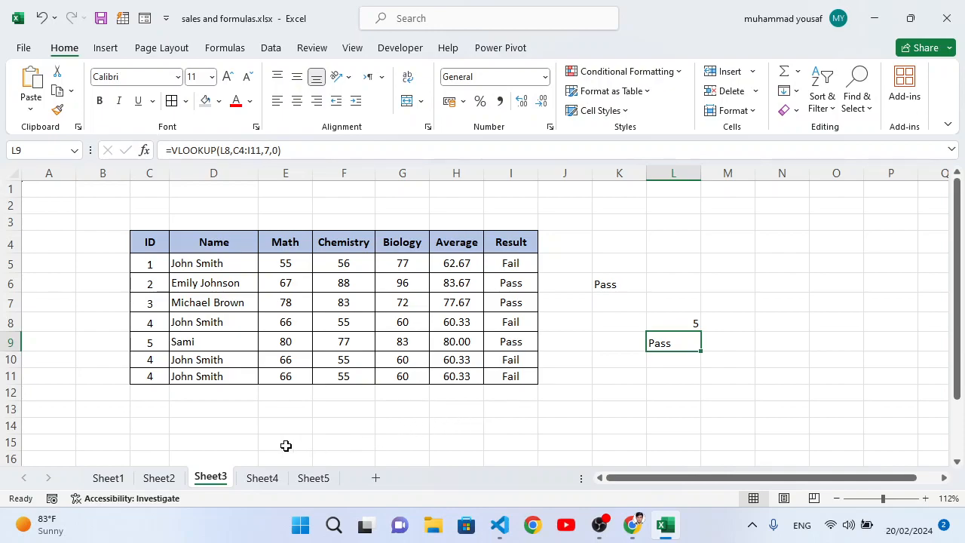
# Enter =COUNTIF(sales[Product],C4) in H9 on Sheet4 to count the Computer entries in the sales table
pyautogui.click(107, 478)
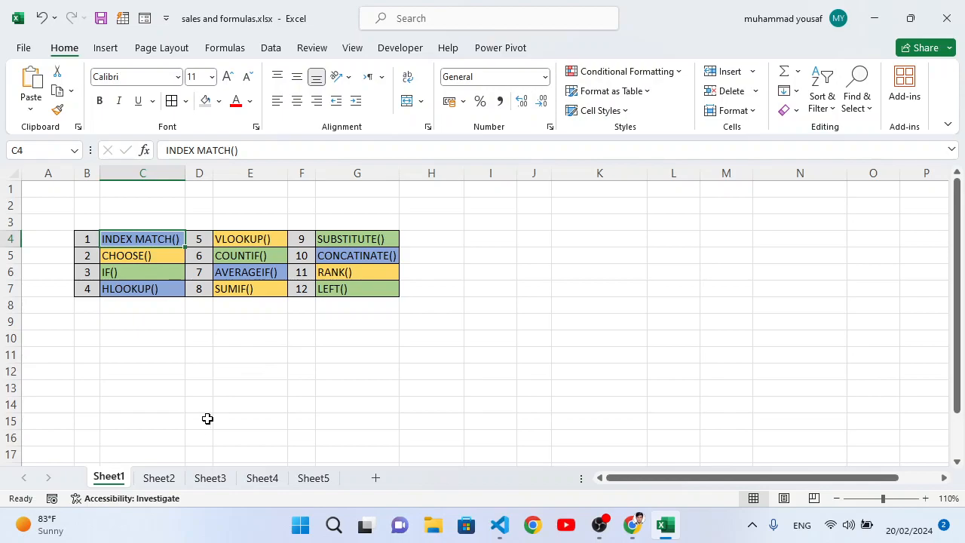
pyautogui.click(159, 478)
pyautogui.click(309, 478)
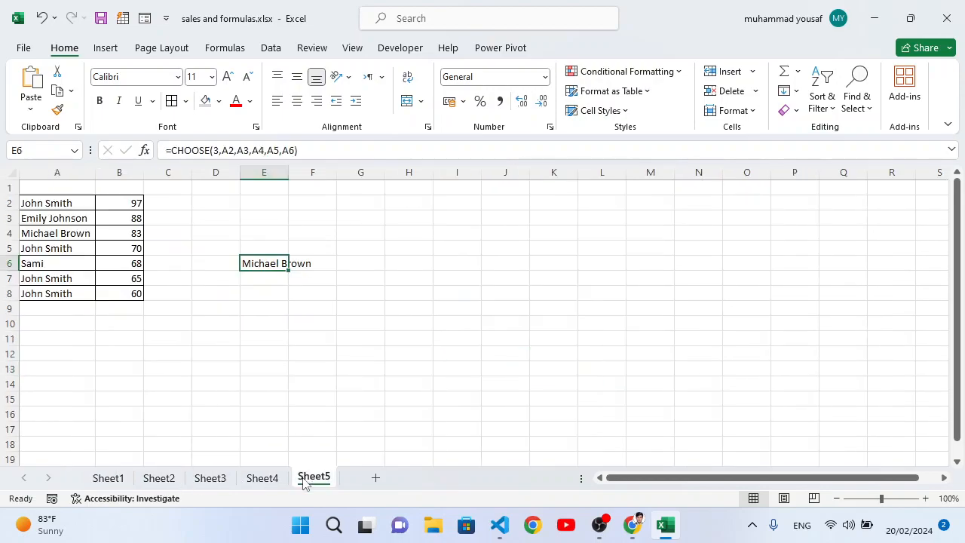
pyautogui.click(262, 479)
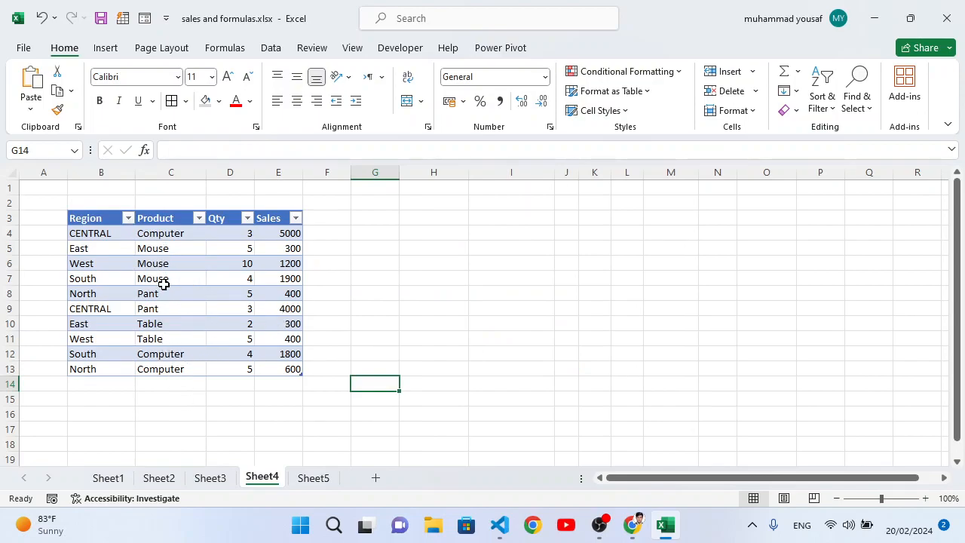
pyautogui.click(152, 233)
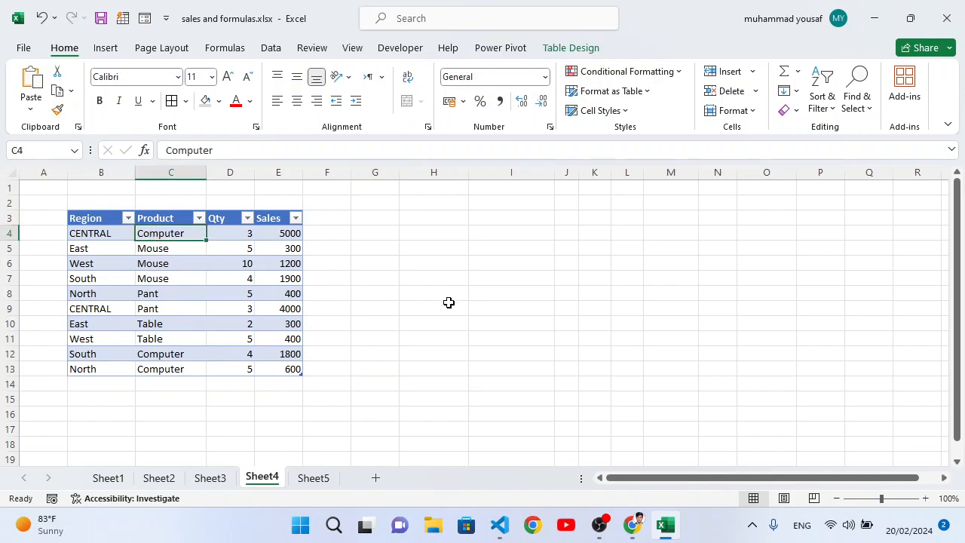
pyautogui.click(452, 308)
pyautogui.write('=countif')
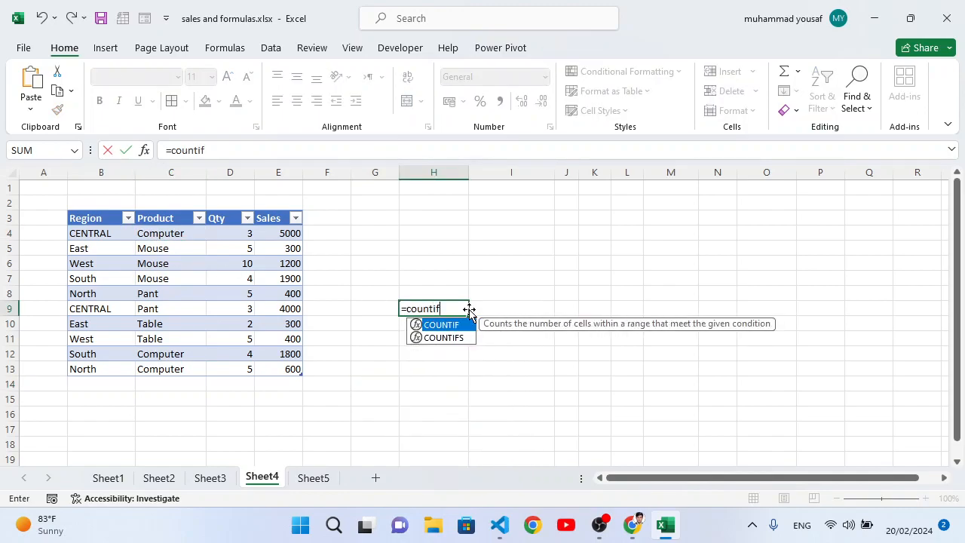
pyautogui.press('Tab')
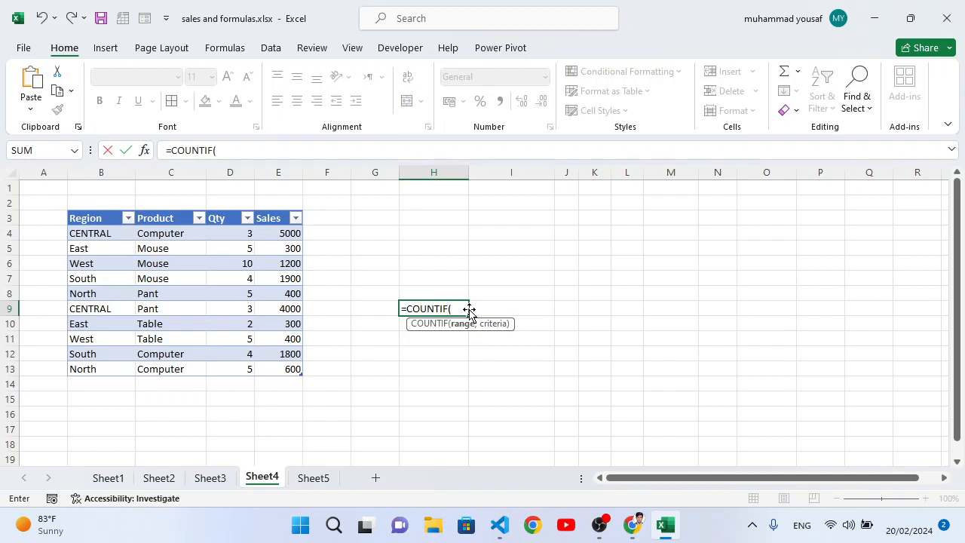
pyautogui.moveTo(164, 232); pyautogui.dragTo(171, 364)
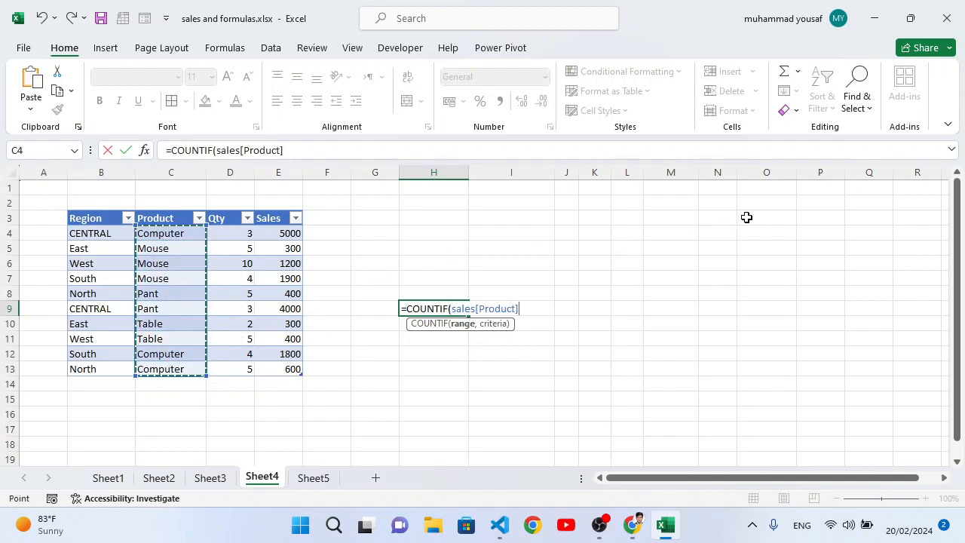
pyautogui.write(',')
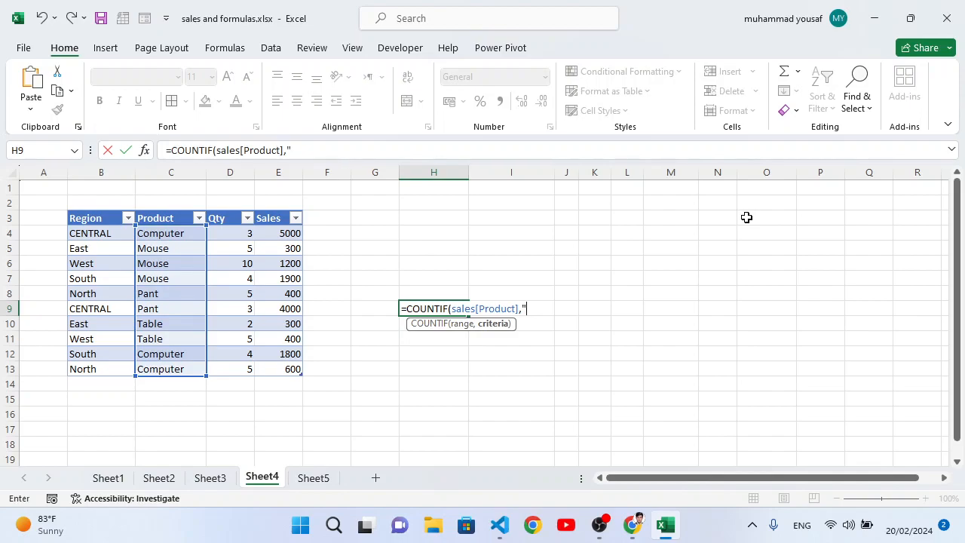
pyautogui.click(180, 236)
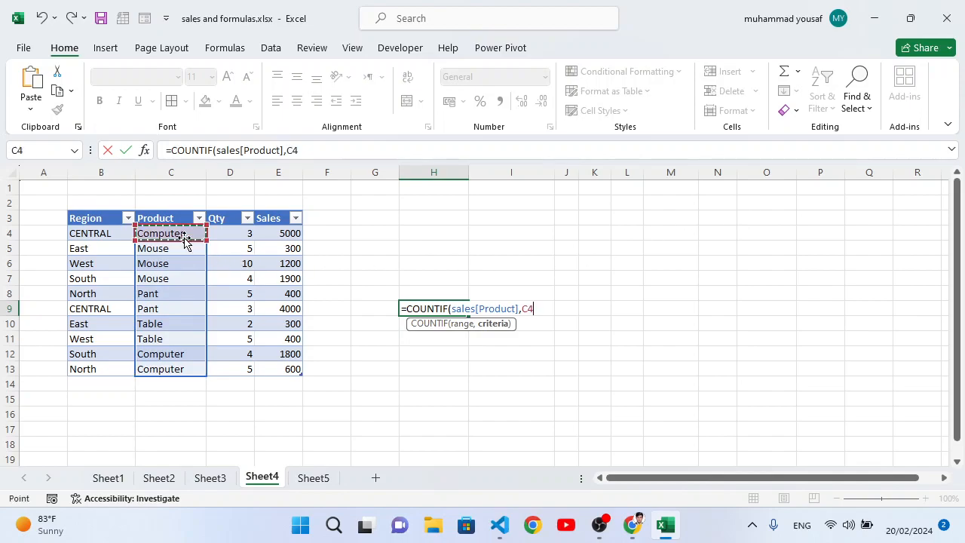
pyautogui.write(')')
pyautogui.press('Return')
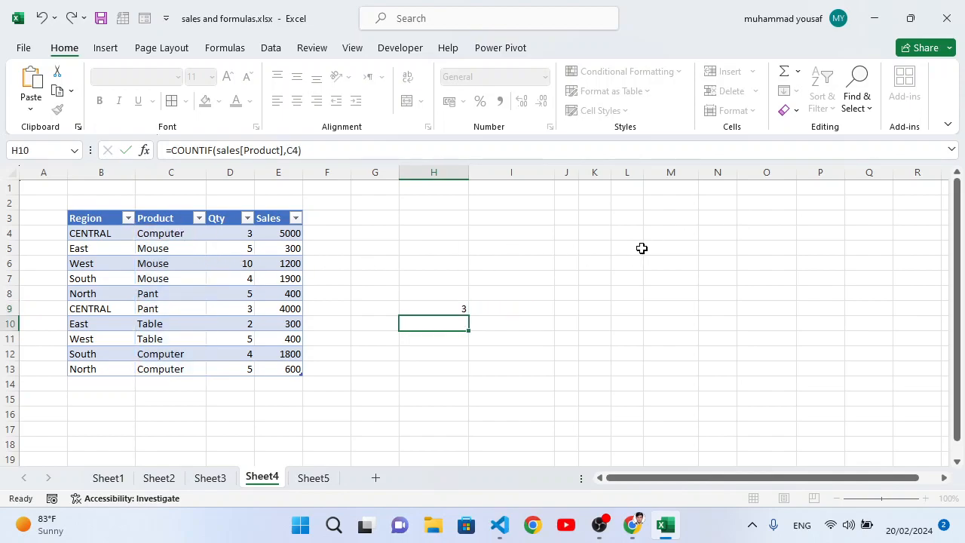
# Check the COUNTIF result in H9 against the Computer rows in the Product column
pyautogui.click(465, 307)
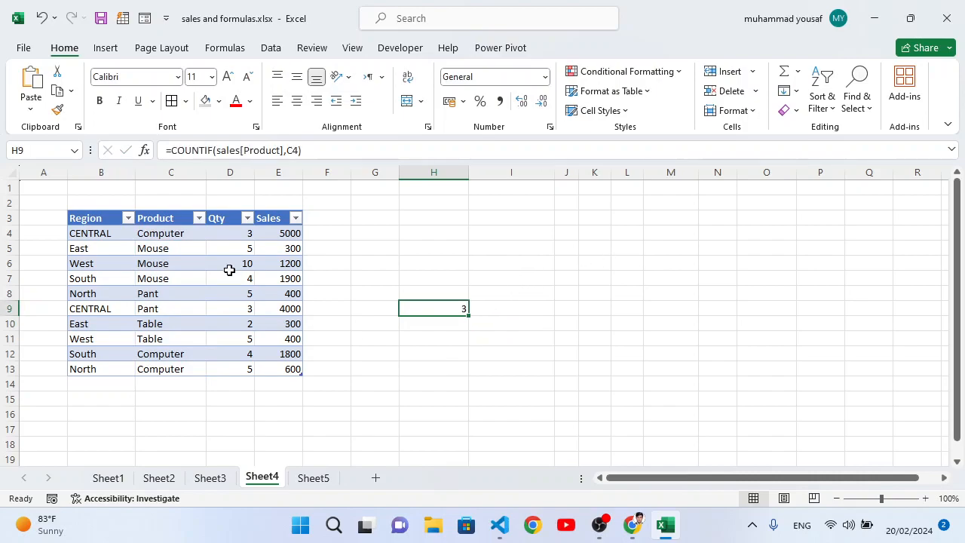
pyautogui.click(172, 233)
pyautogui.click(155, 355)
pyautogui.click(157, 369)
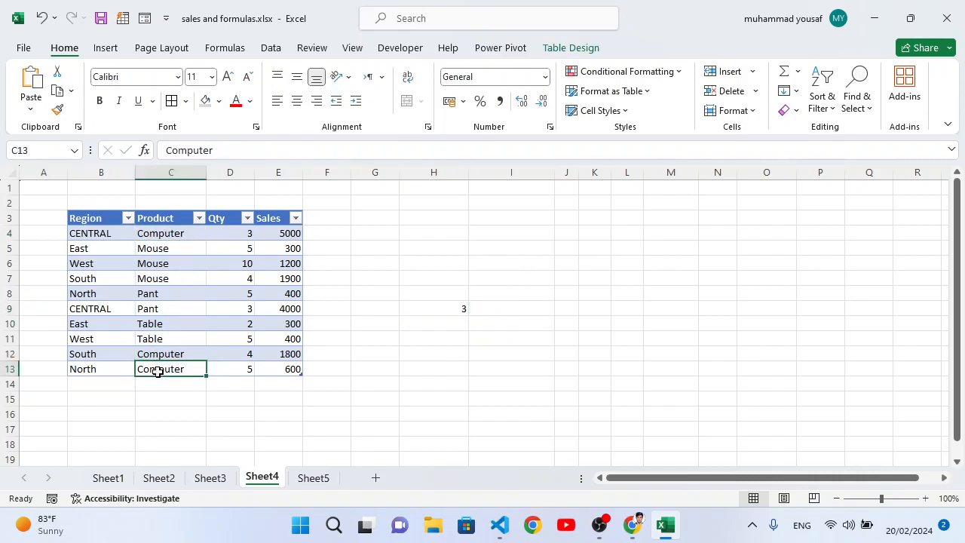
# Review the function list on Sheet1 and examine the CENTRAL rows of the sales table on Sheet4
pyautogui.click(115, 481)
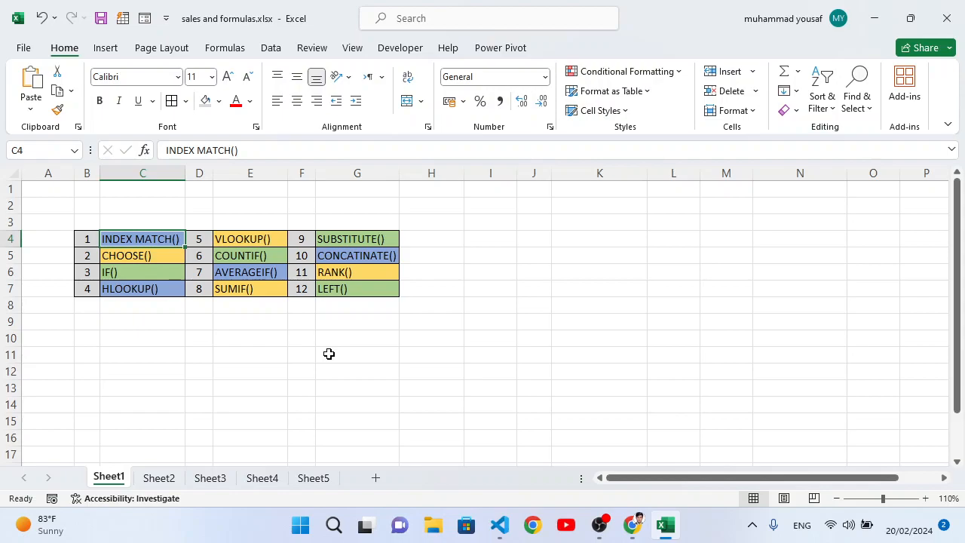
pyautogui.click(262, 478)
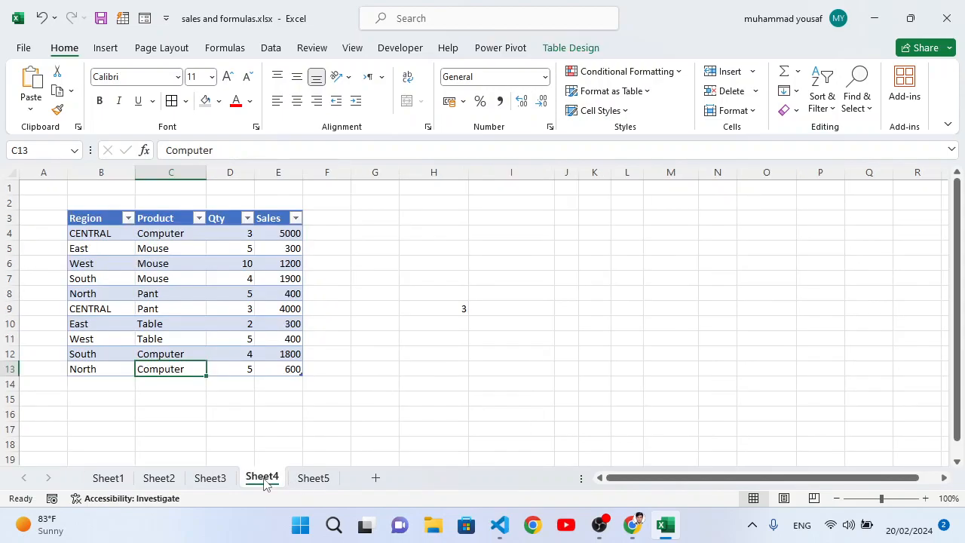
pyautogui.click(447, 354)
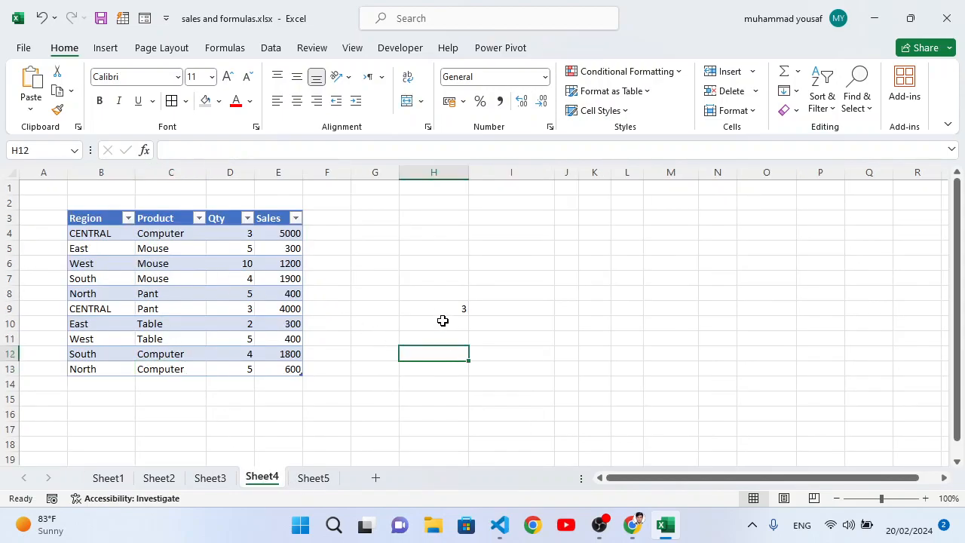
pyautogui.click(435, 314)
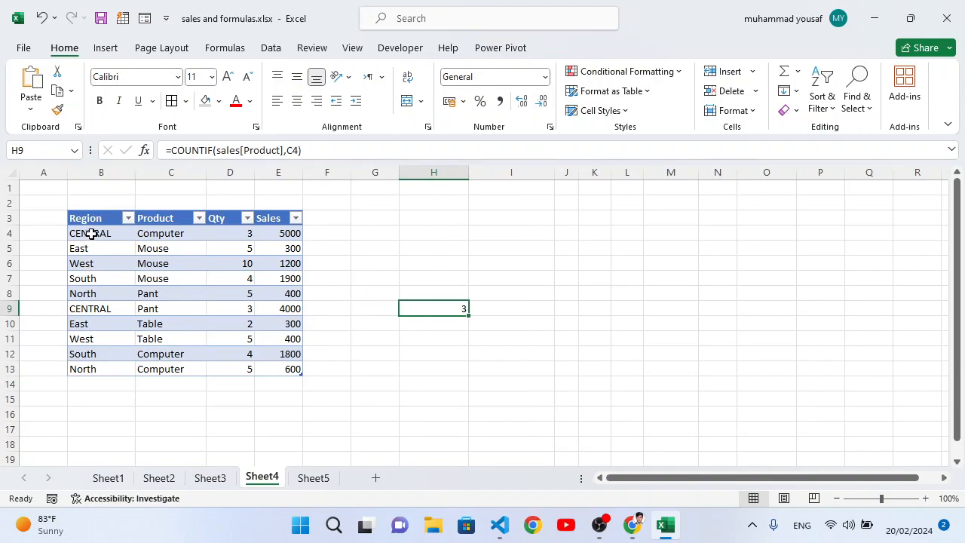
pyautogui.click(93, 310)
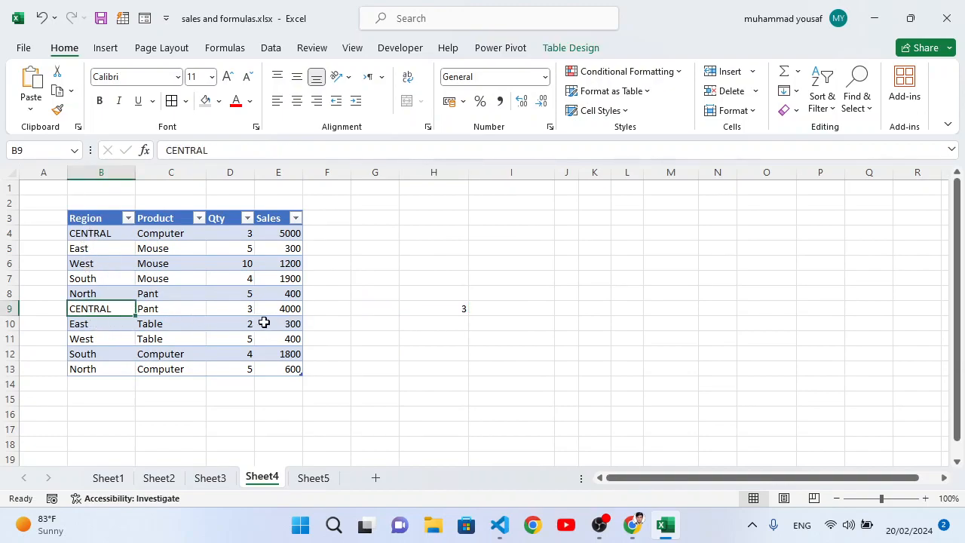
pyautogui.click(99, 234)
pyautogui.click(77, 309)
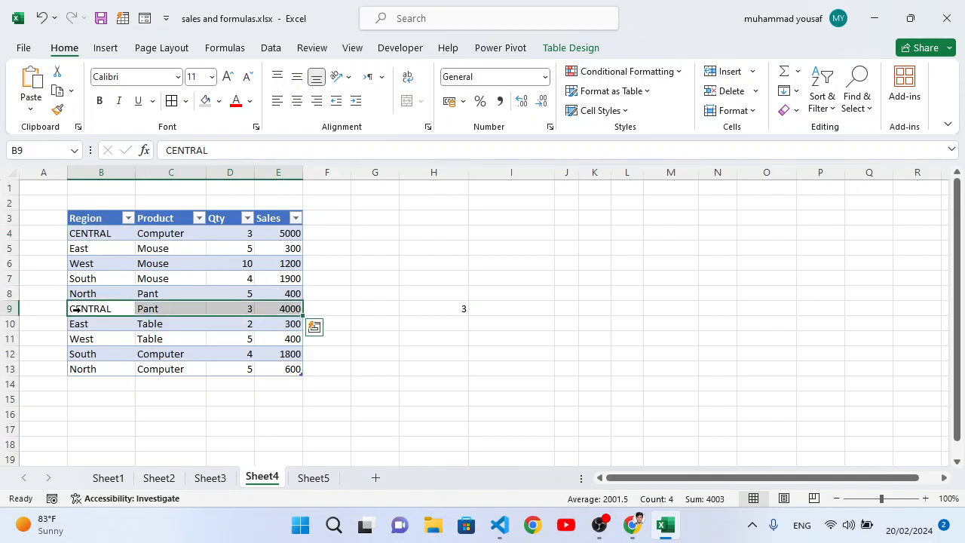
pyautogui.click(150, 335)
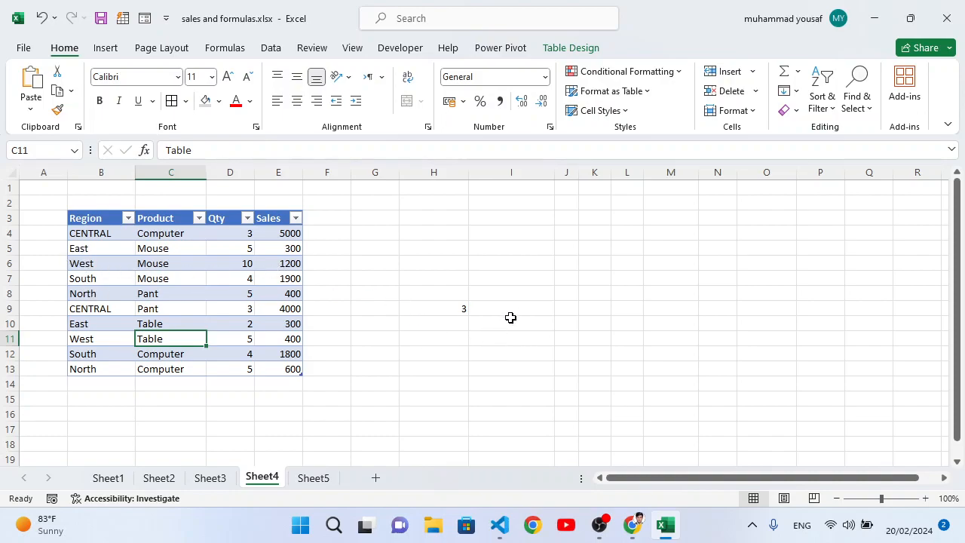
# Enter =AVERAGEIF(sales[Region],B4,sales[Sales]) in I6 on Sheet4 to average the sales of the CENTRAL region
pyautogui.click(523, 291)
pyautogui.click(515, 264)
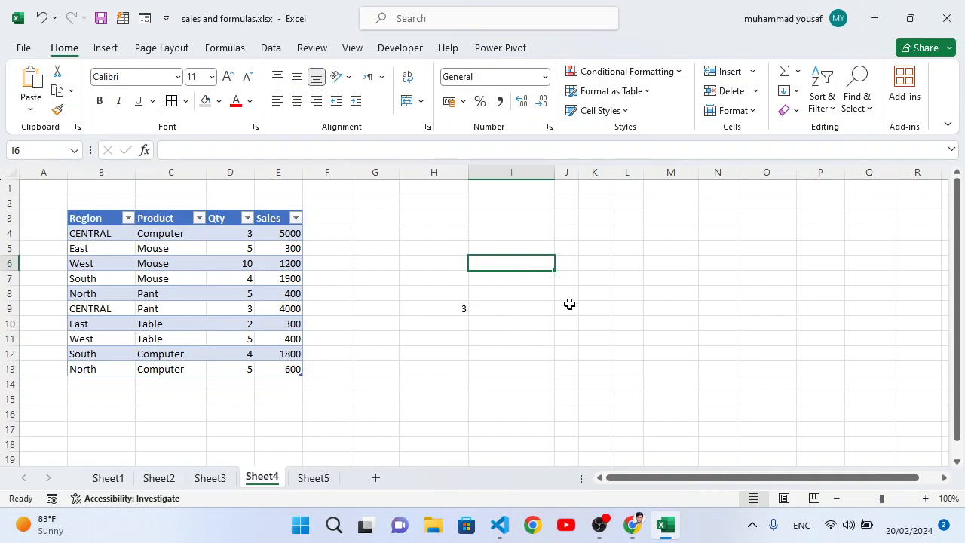
pyautogui.write('=aver')
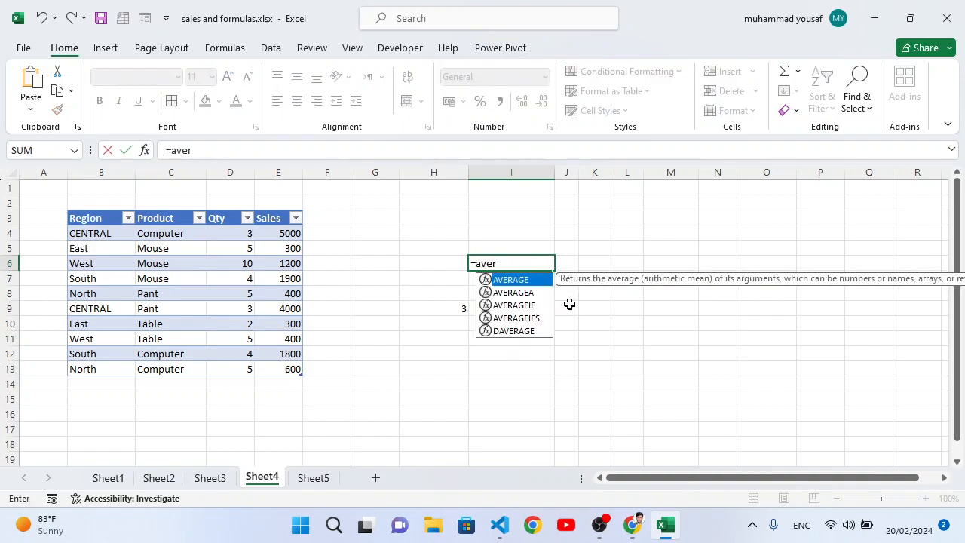
pyautogui.press('Down')
pyautogui.press('Down')
pyautogui.press('Tab')
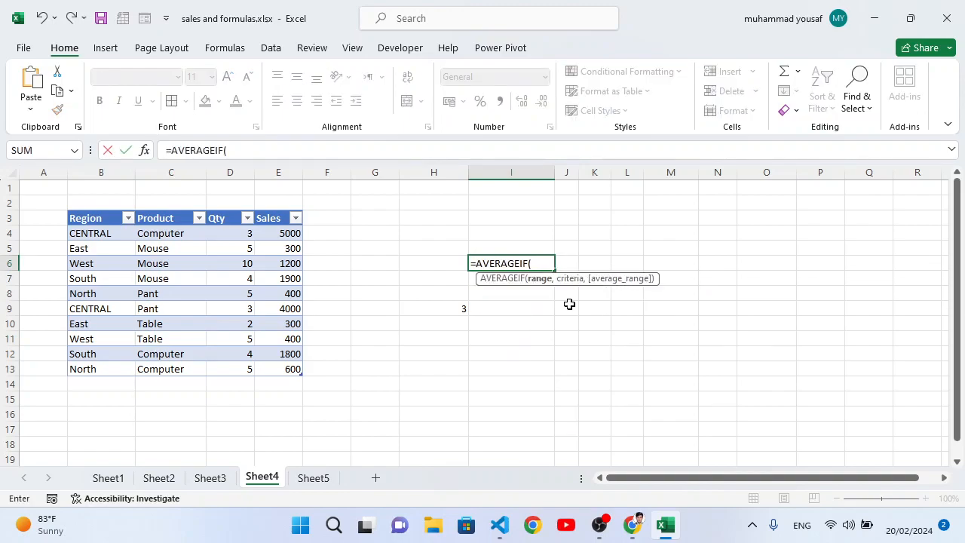
pyautogui.moveTo(88, 234); pyautogui.dragTo(98, 366)
pyautogui.write(',')
pyautogui.click(109, 235)
pyautogui.write(',')
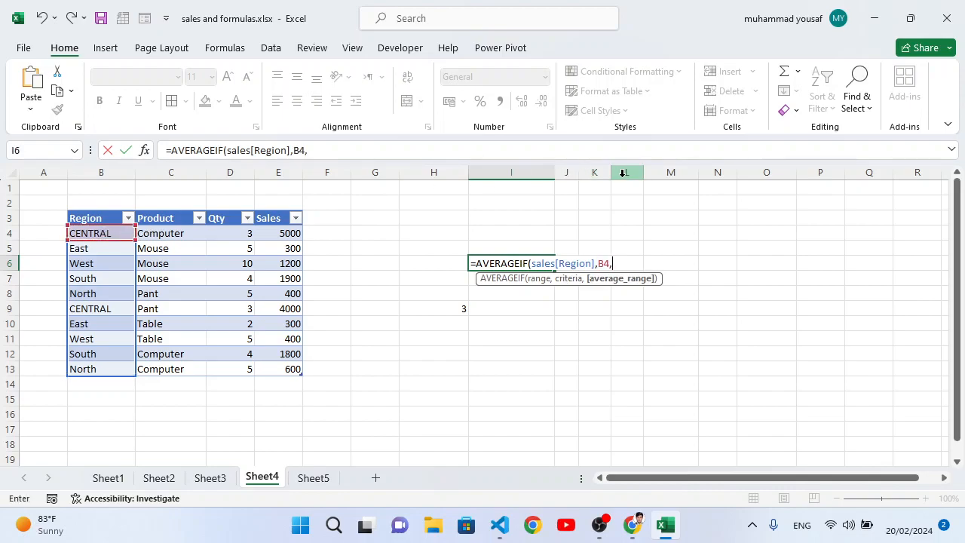
pyautogui.moveTo(285, 234); pyautogui.dragTo(288, 368)
pyautogui.write(')')
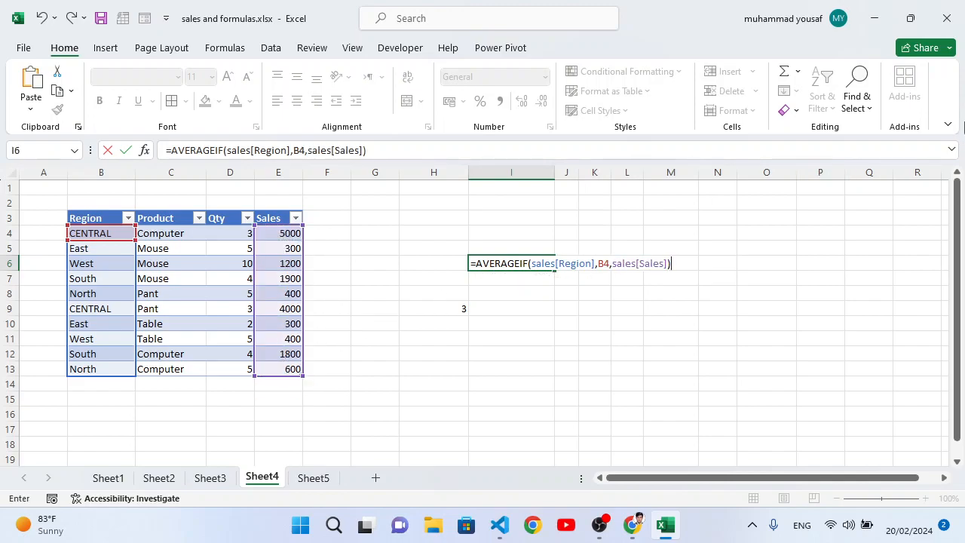
pyautogui.press('Return')
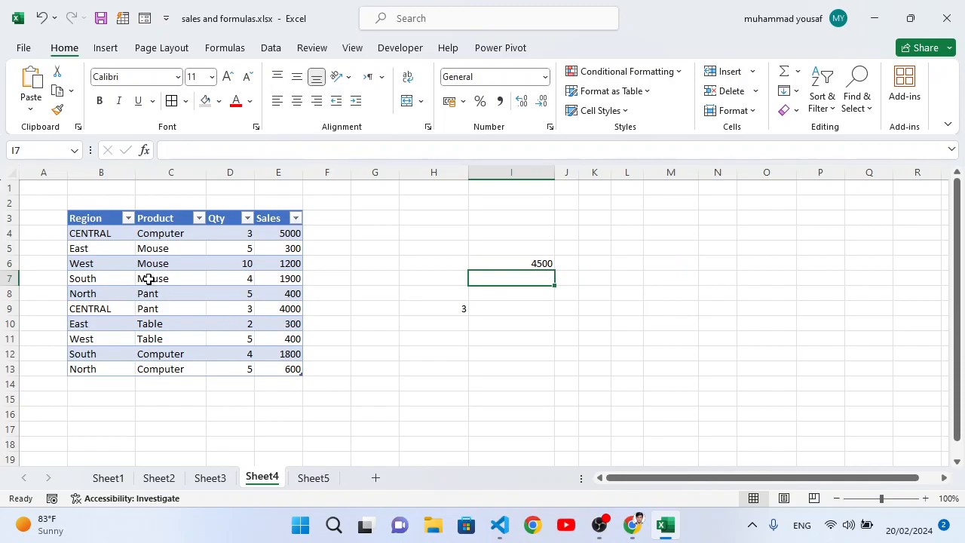
# Check the AVERAGEIF result in I6 against the Sales values of the two CENTRAL rows
pyautogui.click(272, 236)
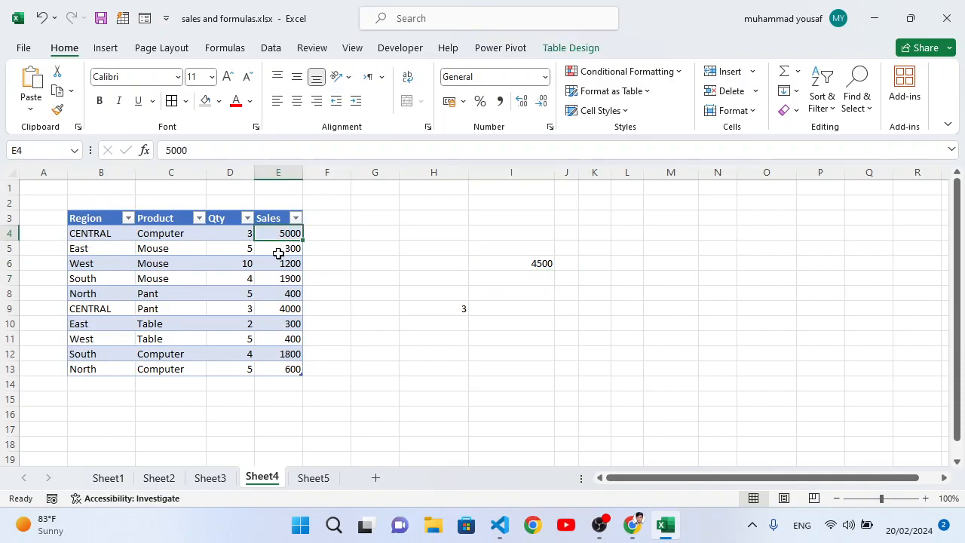
pyautogui.click(279, 308)
pyautogui.click(536, 270)
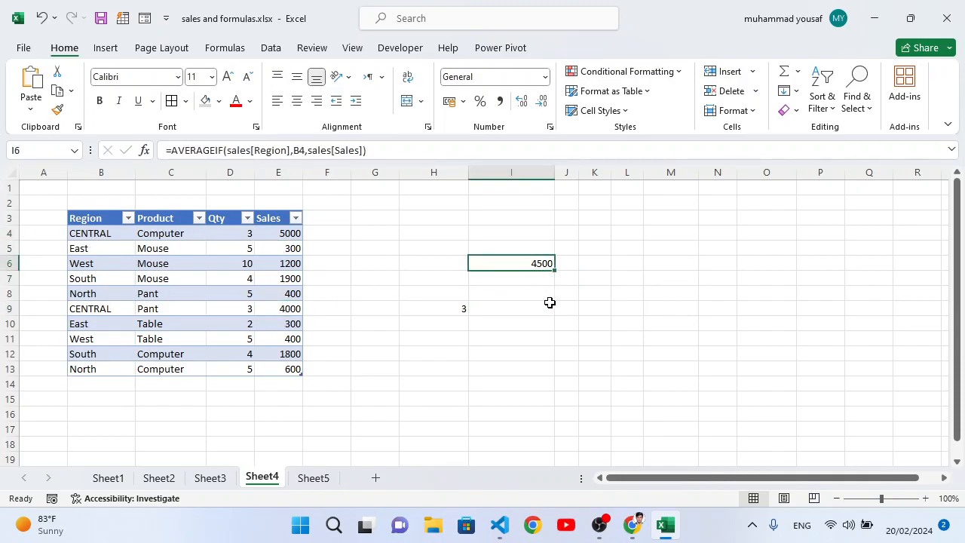
# Change the criterion of the AVERAGEIF formula in I6 to B5 so it averages the East region's sales
pyautogui.doubleClick(529, 263)
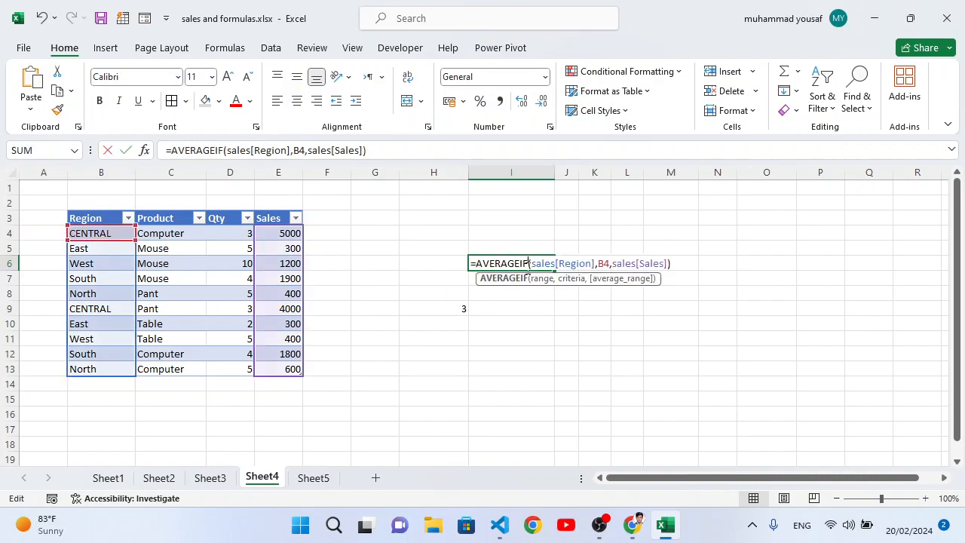
pyautogui.click(610, 263)
pyautogui.press('BackSpace')
pyautogui.press('BackSpace')
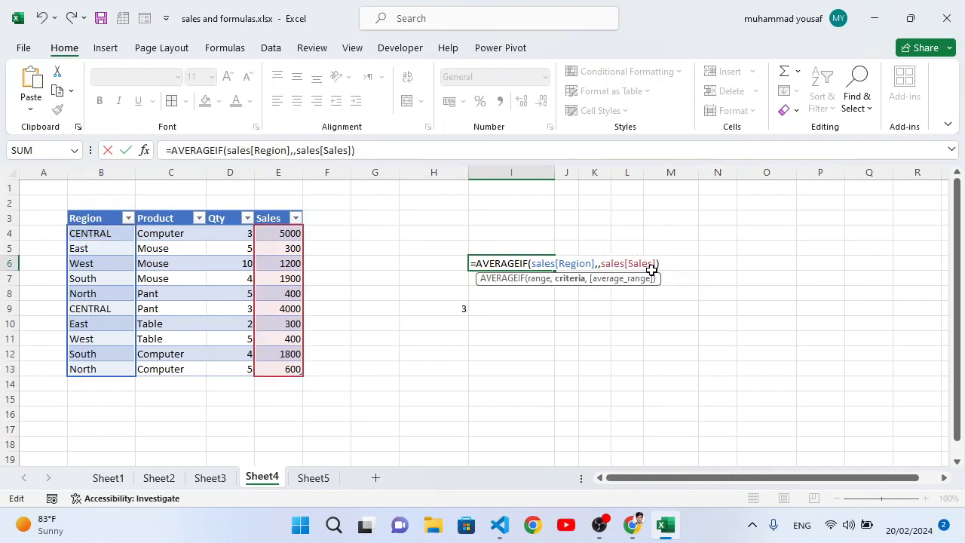
pyautogui.click(90, 250)
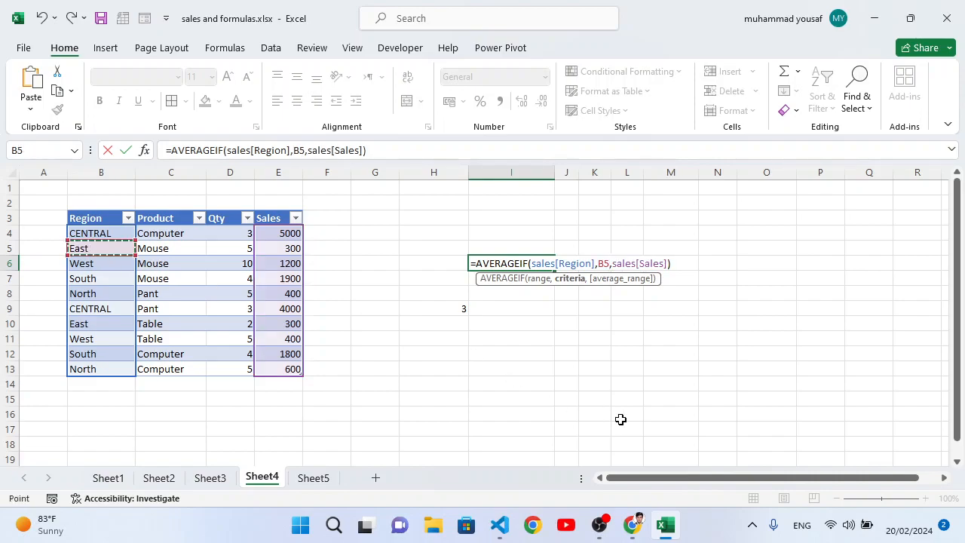
pyautogui.press('Return')
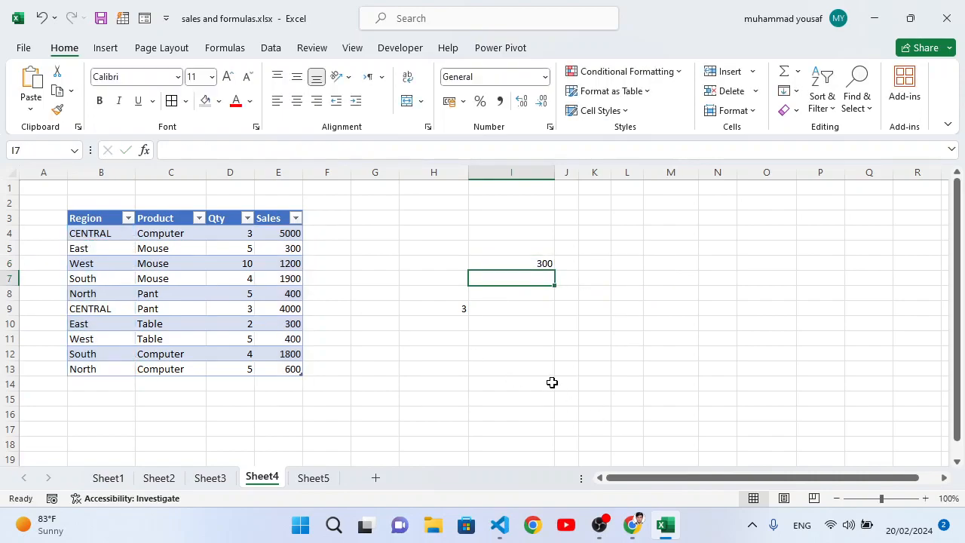
pyautogui.click(536, 264)
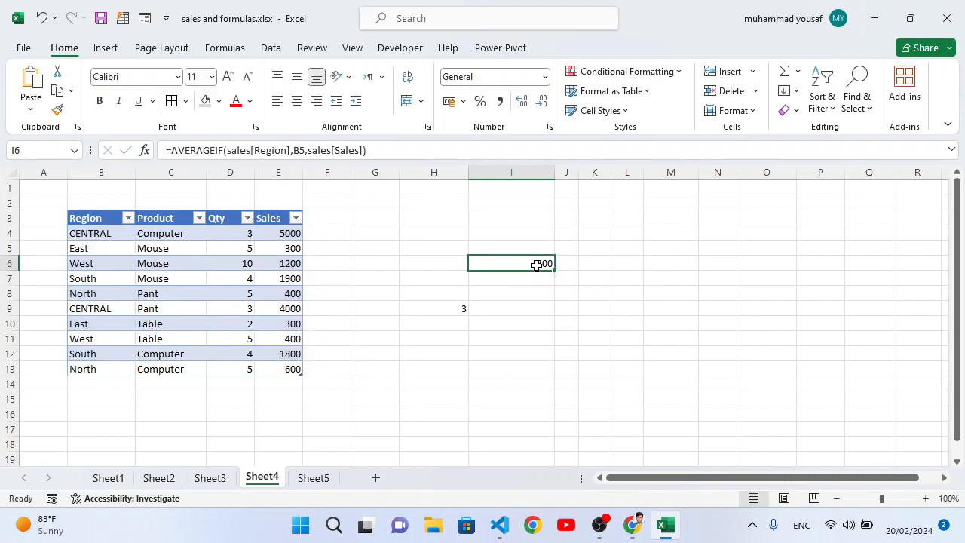
pyautogui.click(541, 323)
# After consulting the Sheet1 function list, enter =SUMIF(sales[Product],C5,sales[Sales]) in I12 on Sheet4 to total the Mouse sales
pyautogui.click(107, 477)
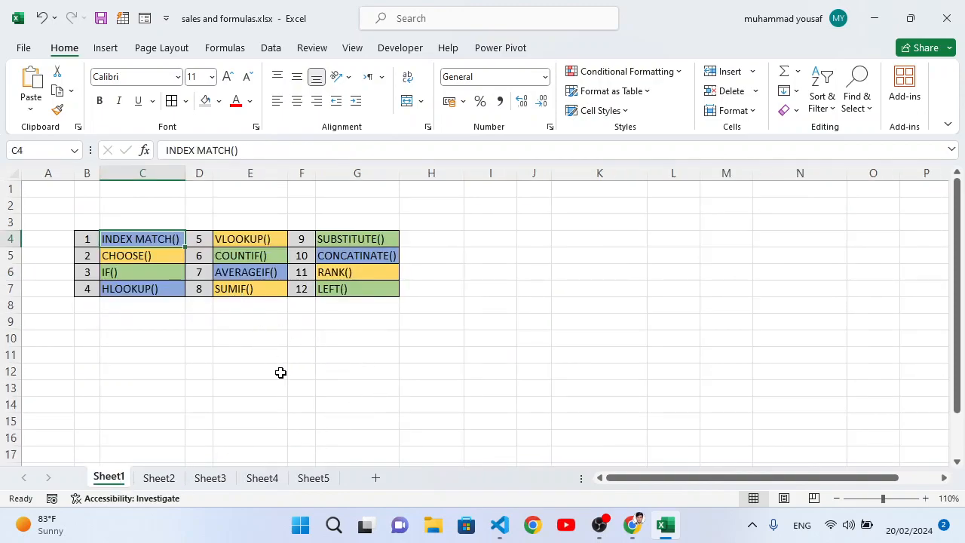
pyautogui.click(211, 477)
pyautogui.click(261, 477)
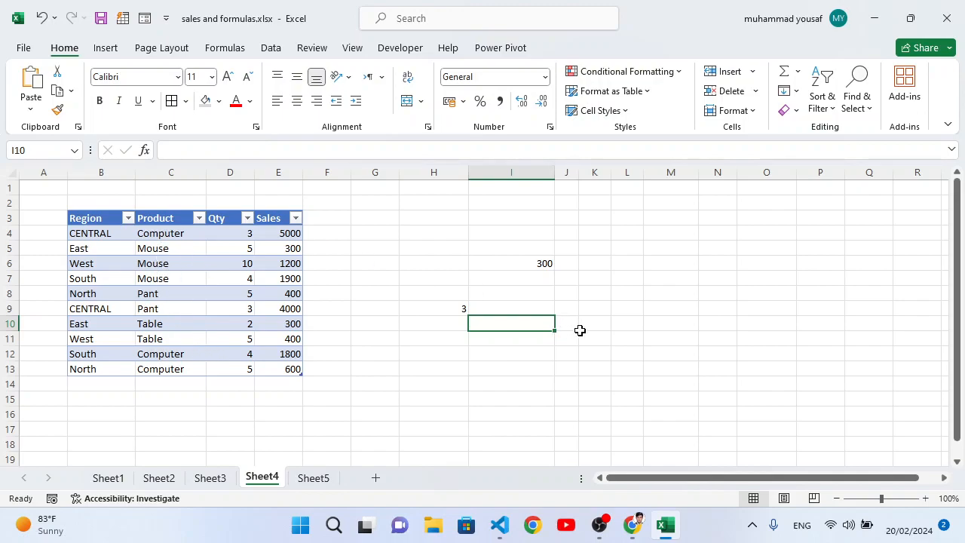
pyautogui.click(518, 355)
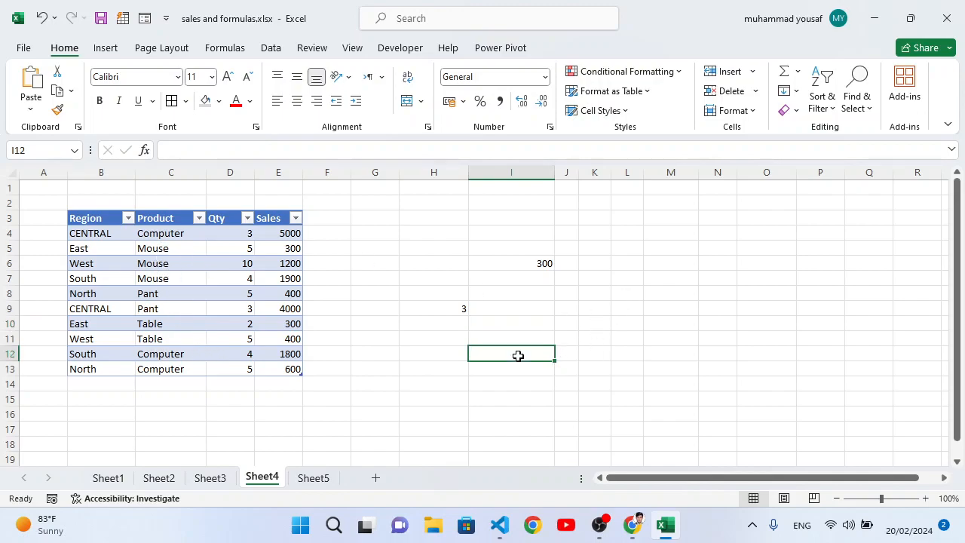
pyautogui.write('=sumif')
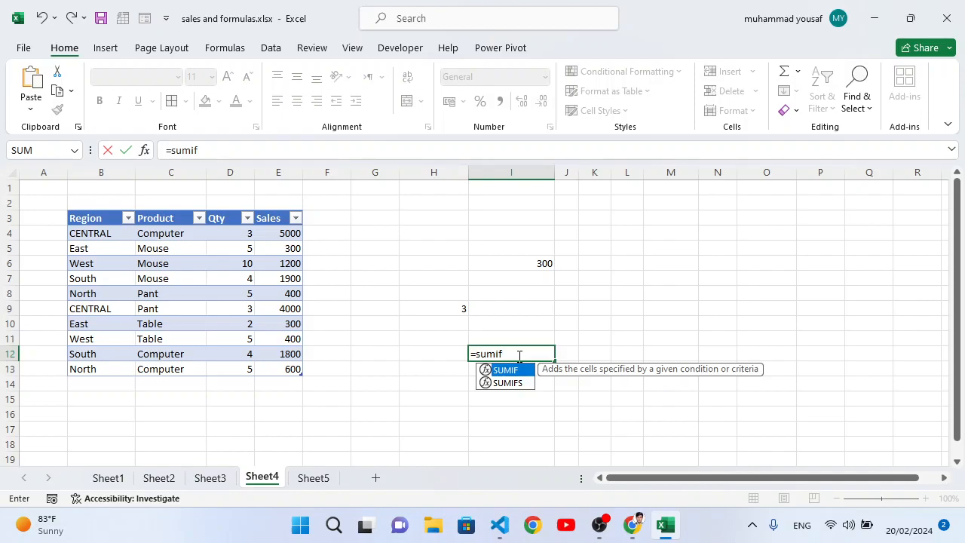
pyautogui.press('Tab')
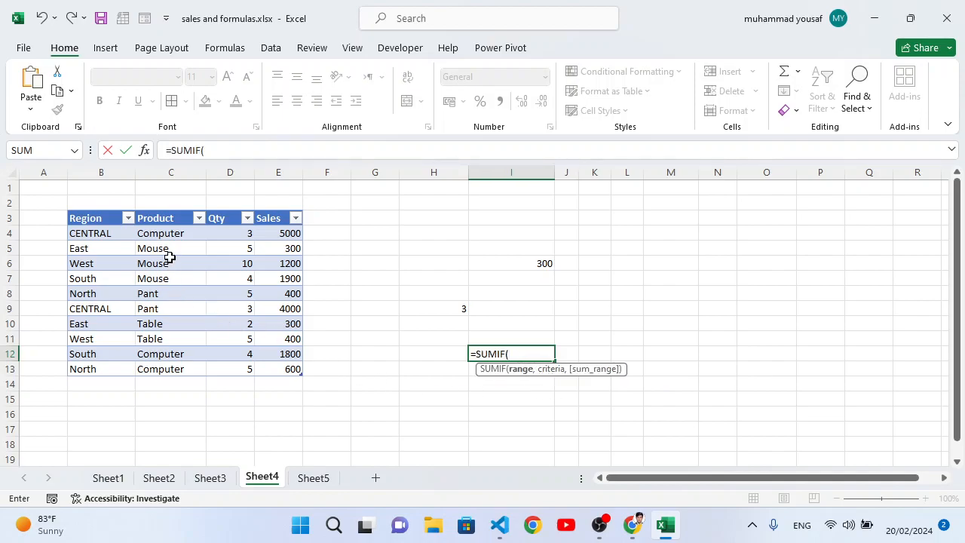
pyautogui.moveTo(161, 237); pyautogui.dragTo(168, 369)
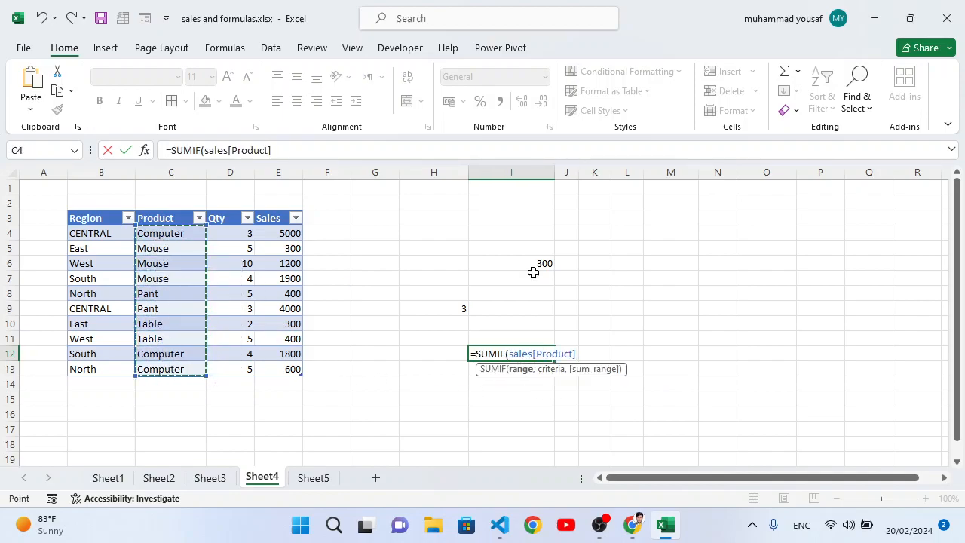
pyautogui.write(',')
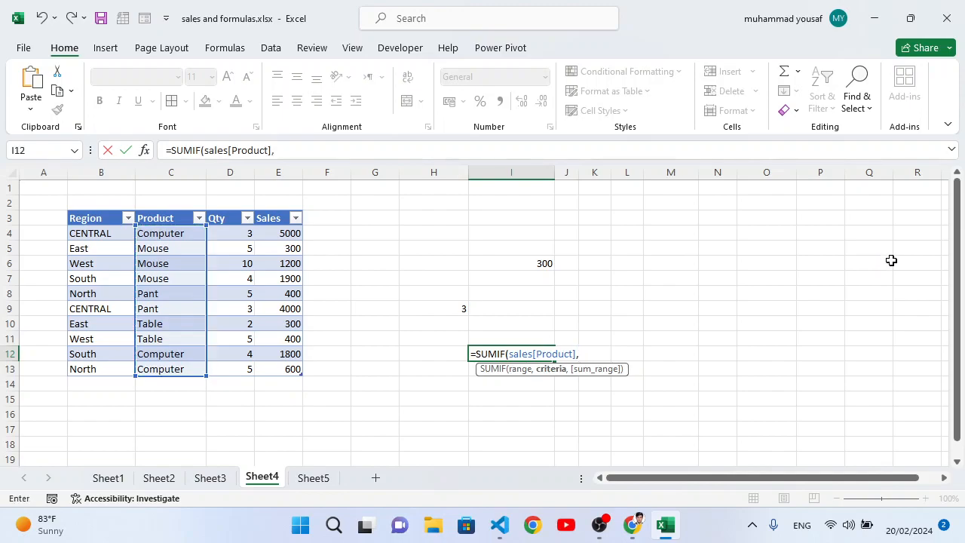
pyautogui.click(161, 252)
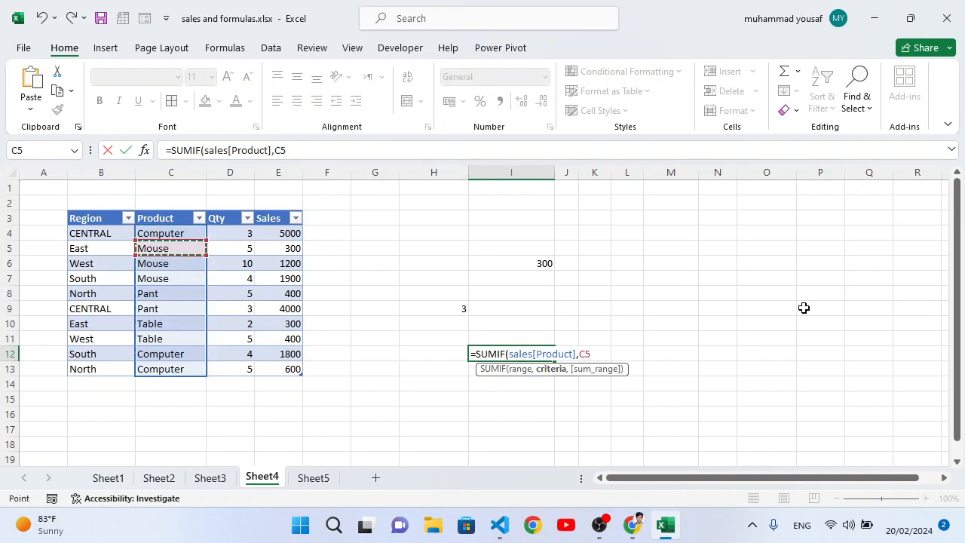
pyautogui.write(',')
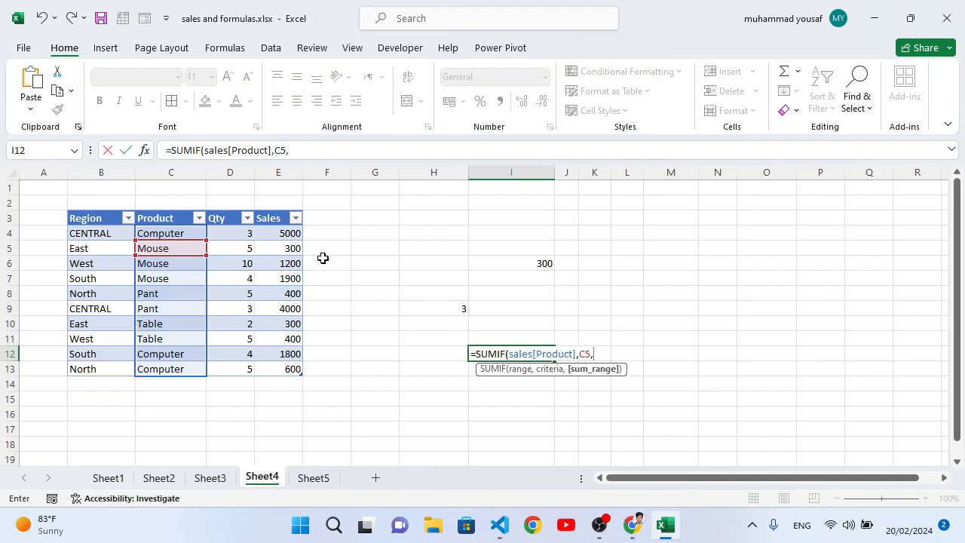
pyautogui.moveTo(291, 232); pyautogui.dragTo(293, 368)
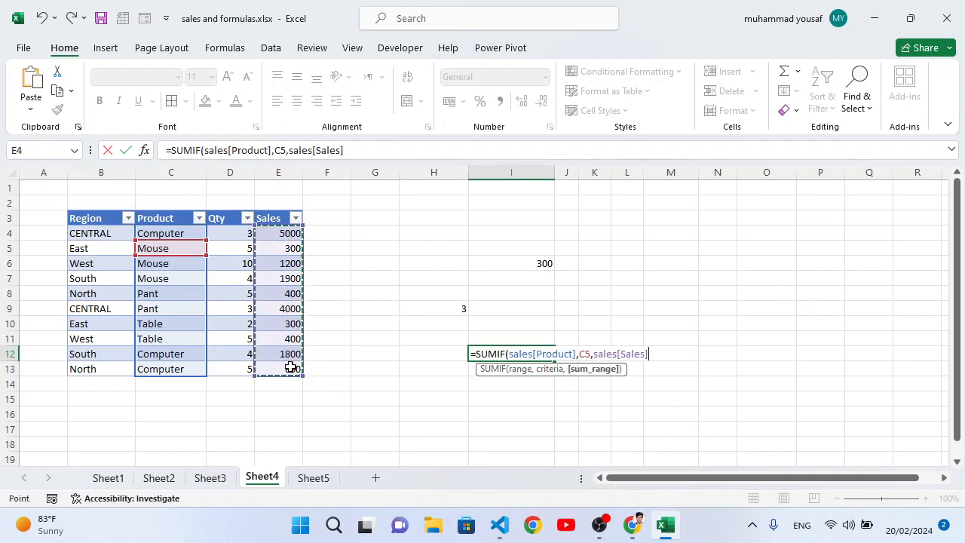
pyautogui.write(')')
pyautogui.press('Return')
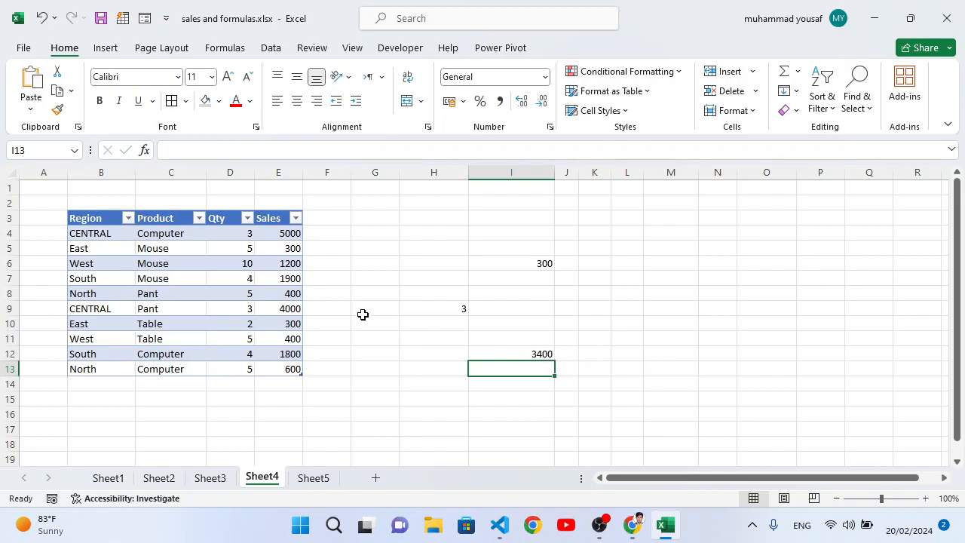
# Check the SUMIF result in I12 against the Sales values of the Mouse rows, E5 to E7
pyautogui.click(525, 350)
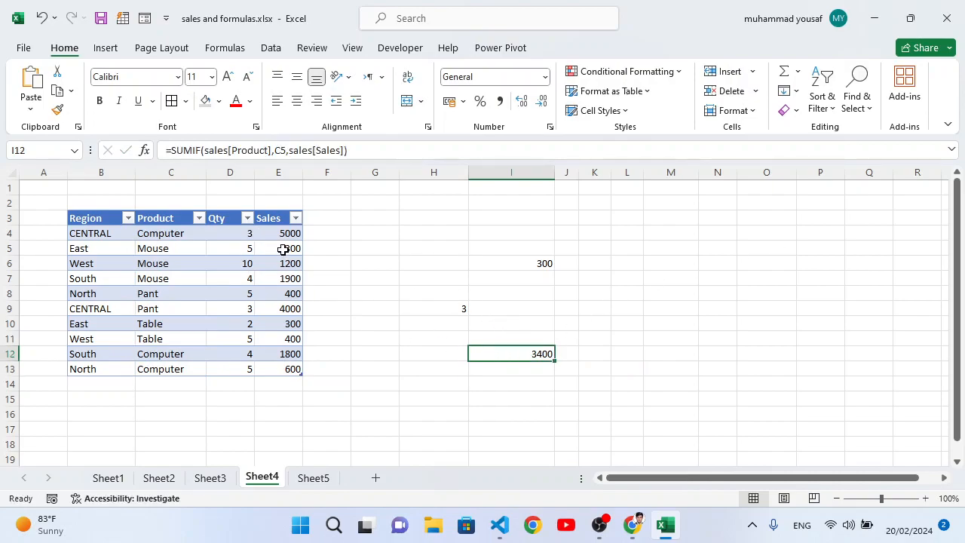
pyautogui.moveTo(282, 248); pyautogui.dragTo(283, 280)
pyautogui.click(526, 349)
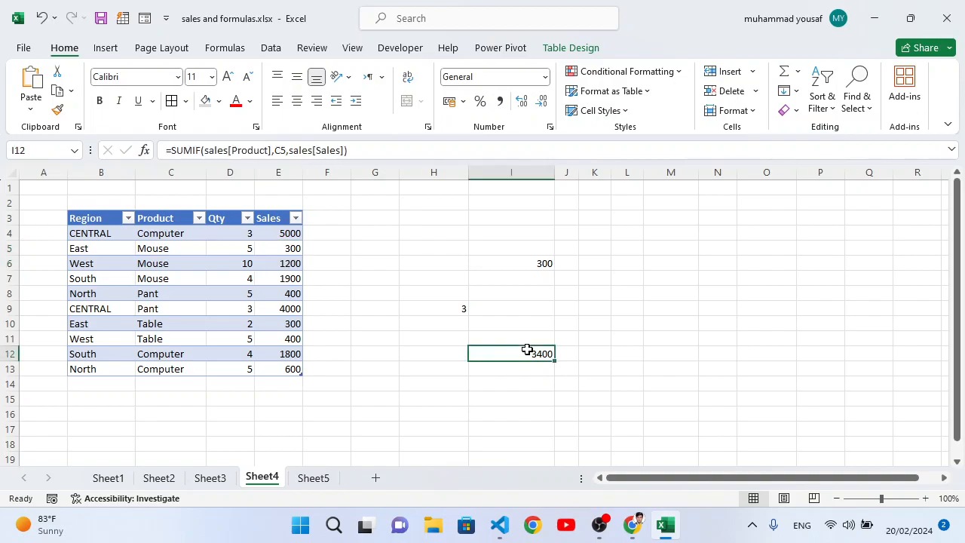
# After consulting the Sheet1 function list, enter "That is a best boy." in I8 on Sheet5 and widen columns I and K
pyautogui.click(131, 483)
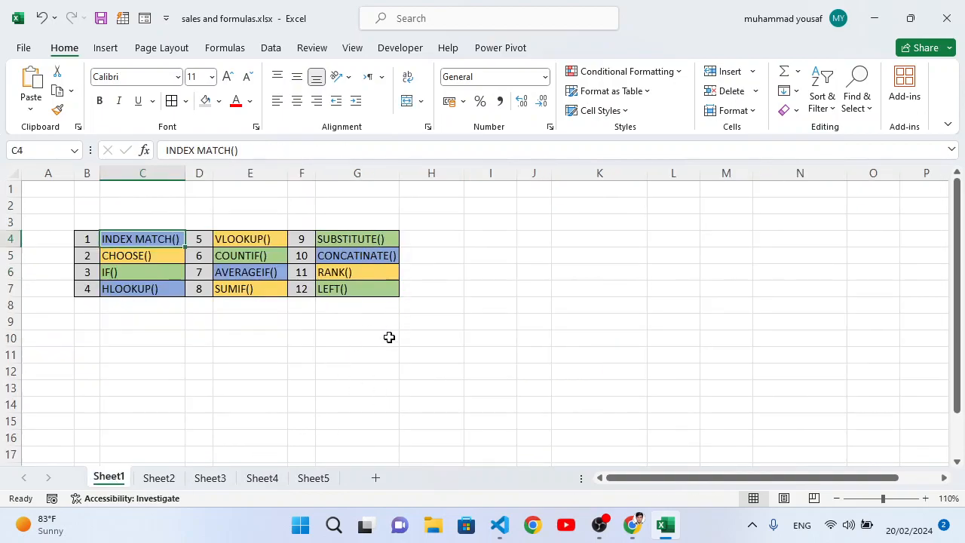
pyautogui.click(301, 481)
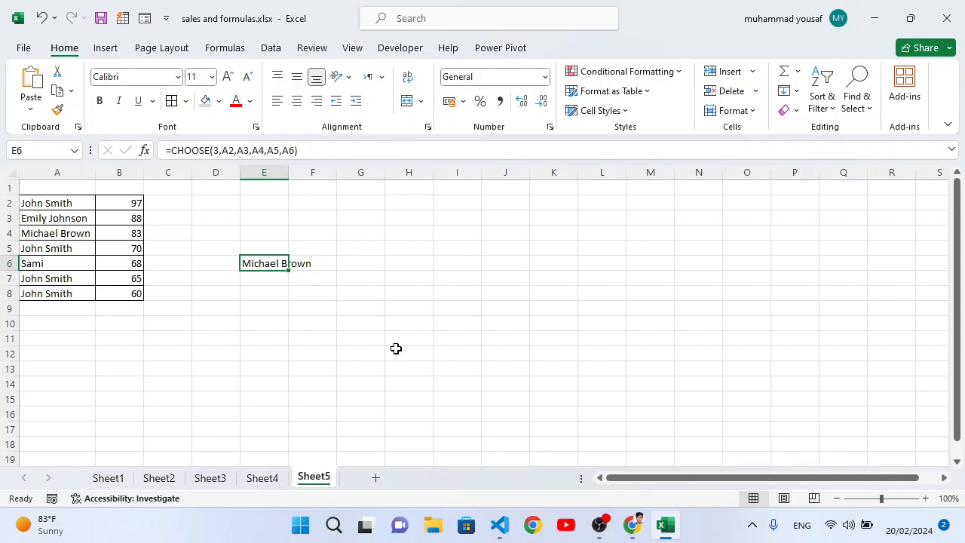
pyautogui.click(413, 325)
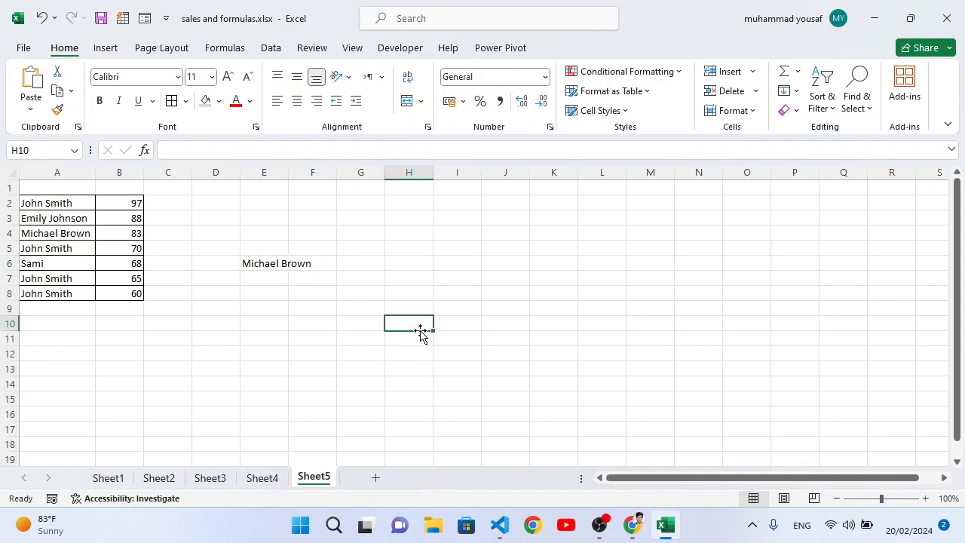
pyautogui.click(451, 266)
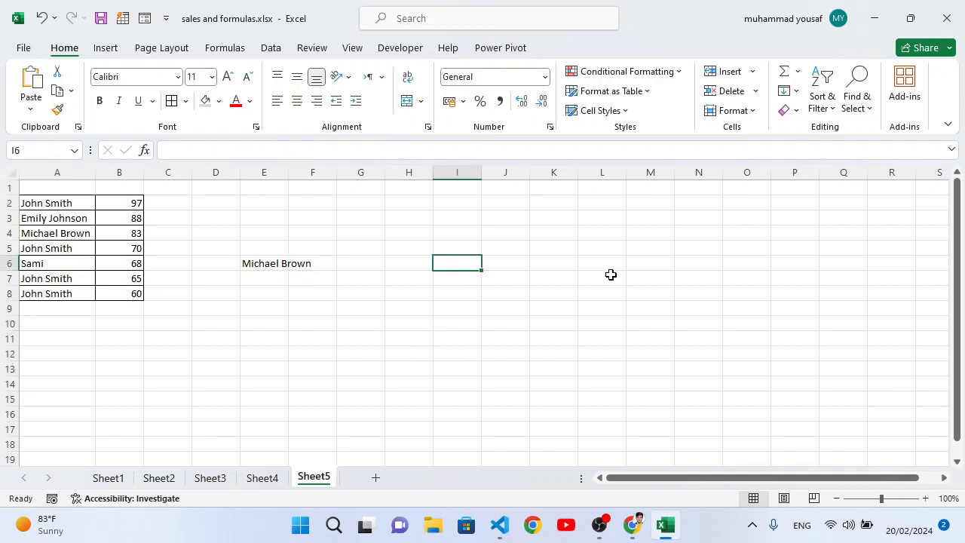
pyautogui.click(487, 185)
pyautogui.moveTo(481, 174); pyautogui.dragTo(515, 174)
pyautogui.click(463, 286)
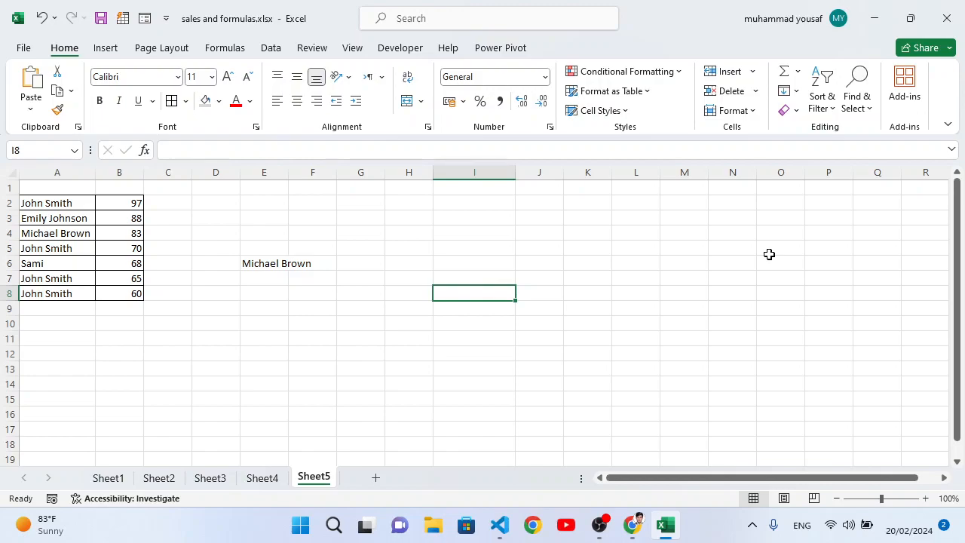
pyautogui.write('That is a best boy.')
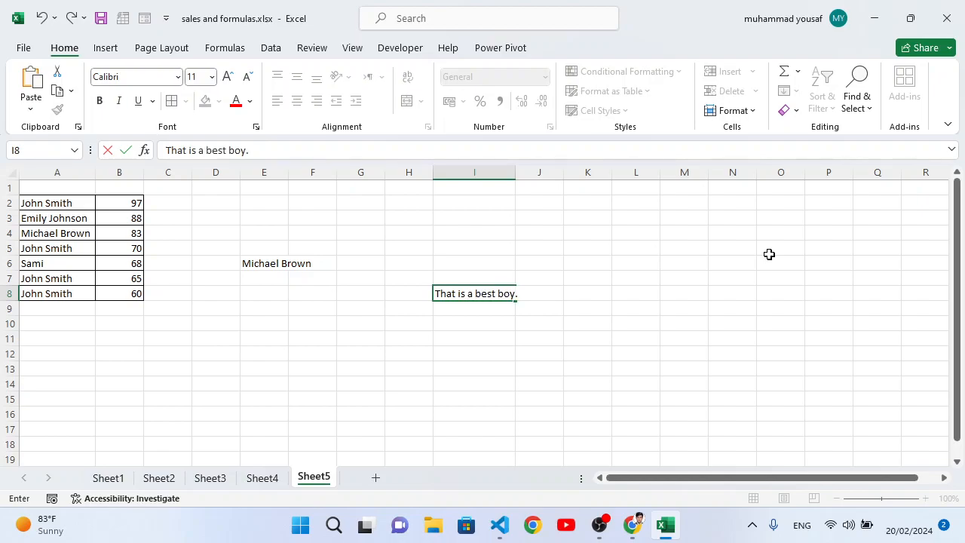
pyautogui.click(523, 187)
pyautogui.moveTo(515, 174); pyautogui.dragTo(725, 181)
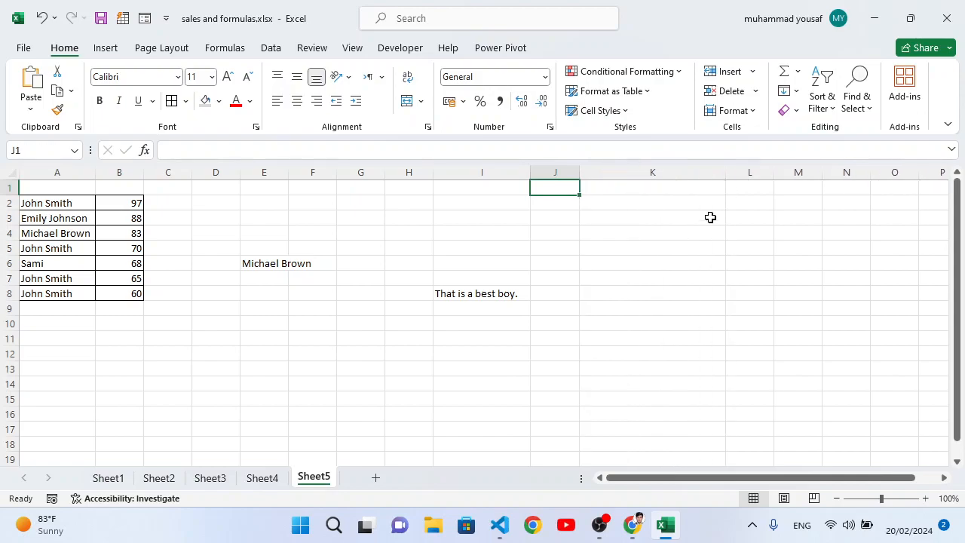
# Enter =SUBSTITUTE(I8,"a","the") in K8 to replace "a" with "the" in the sample sentence
pyautogui.click(618, 290)
pyautogui.write('=sus')
pyautogui.press('BackSpace')
pyautogui.write('b')
pyautogui.press('Tab')
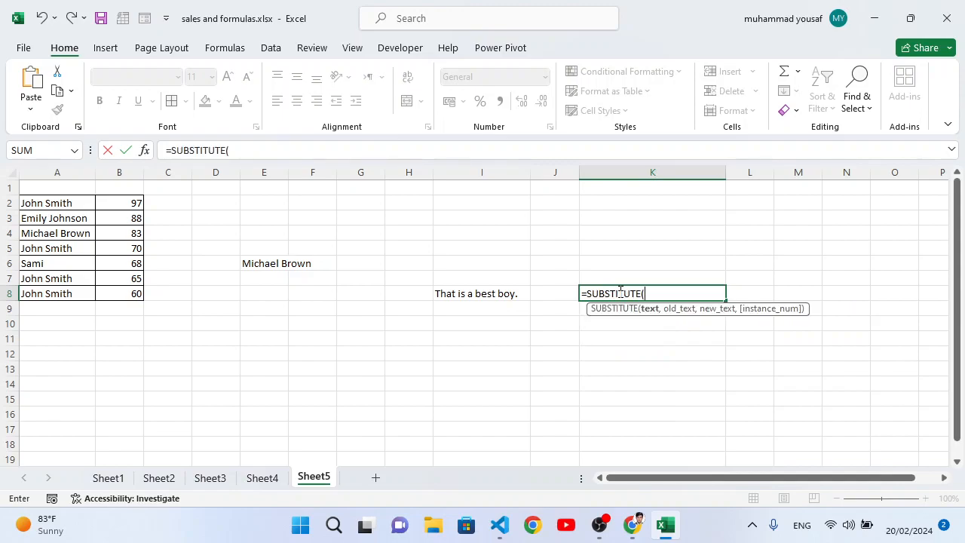
pyautogui.click(495, 294)
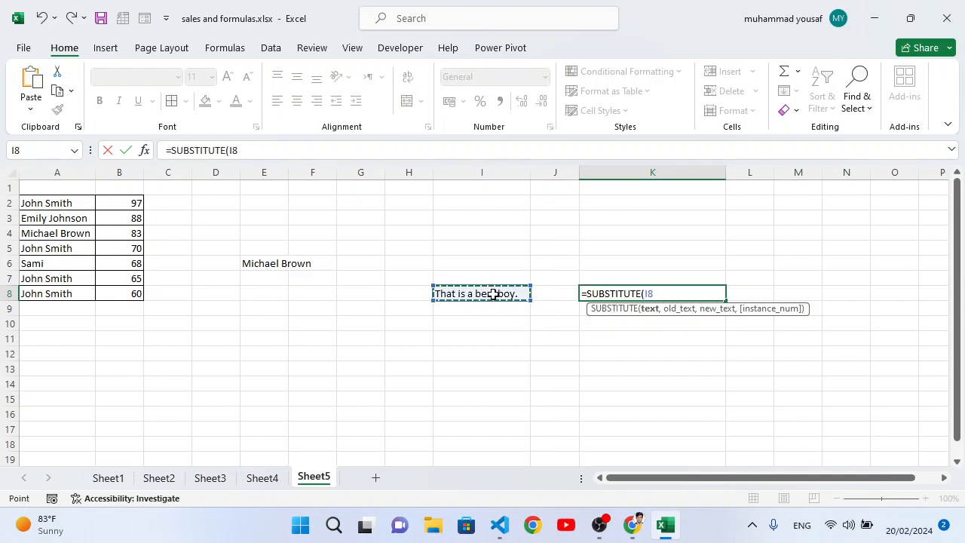
pyautogui.write(',')
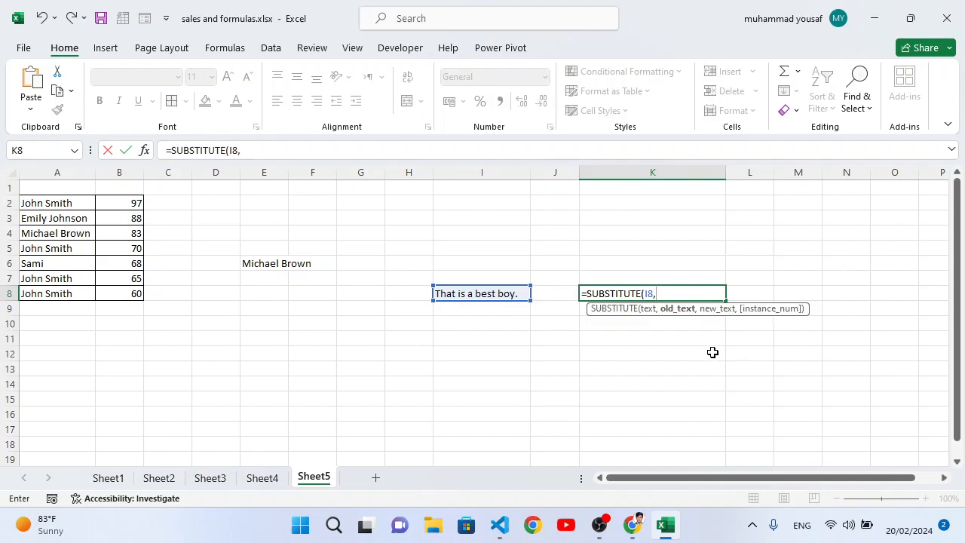
pyautogui.write('"a","the')
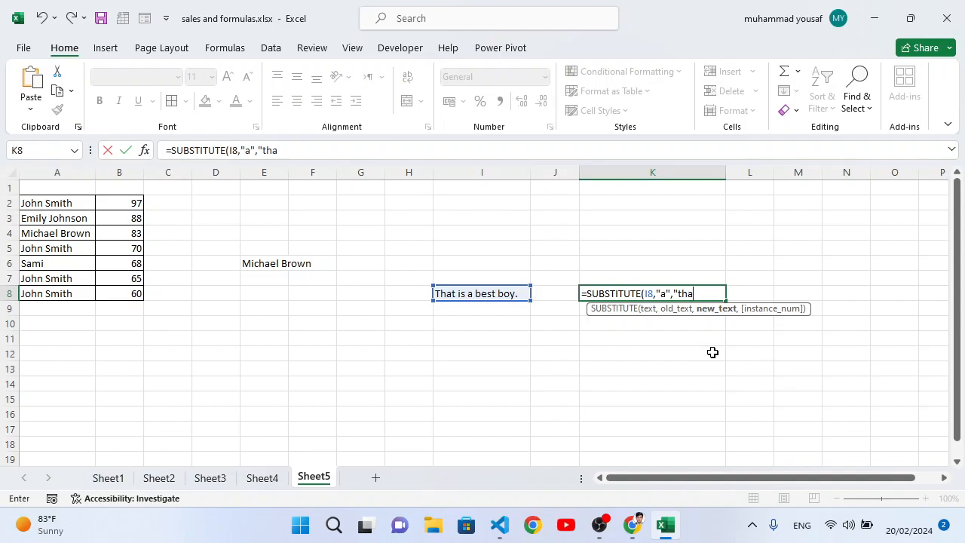
pyautogui.press('Return')
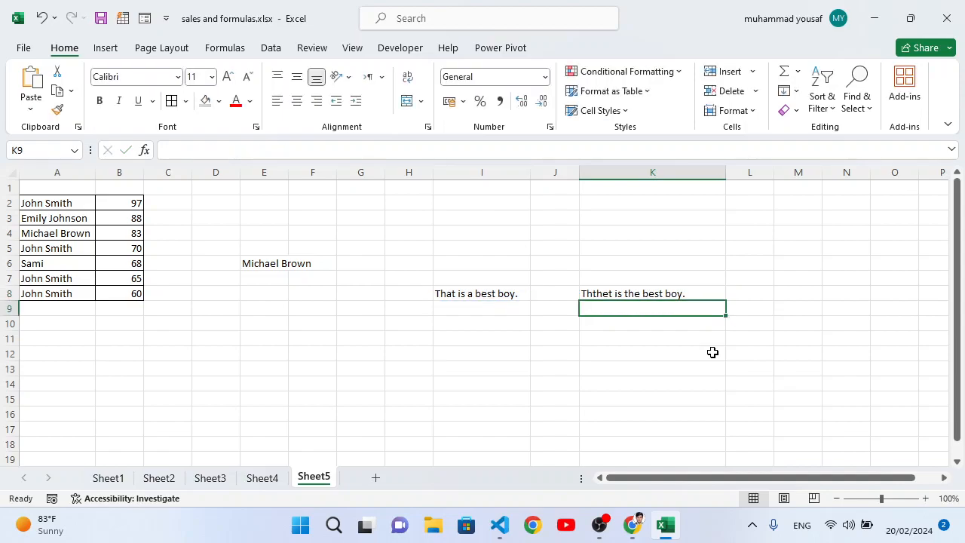
# Put spaces around both words in the K8 formula, making it =SUBSTITUTE(I8," a "," the "), and check the result
pyautogui.click(632, 294)
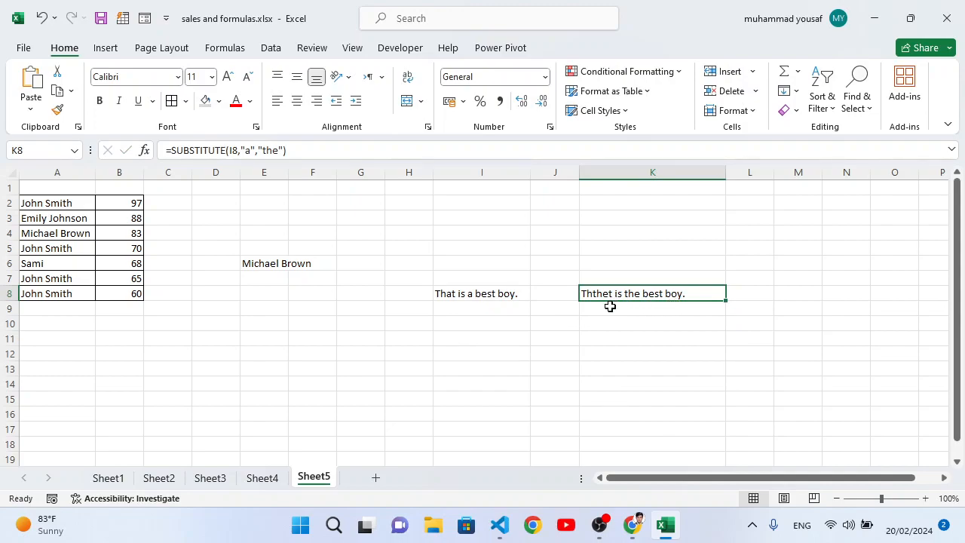
pyautogui.click(446, 294)
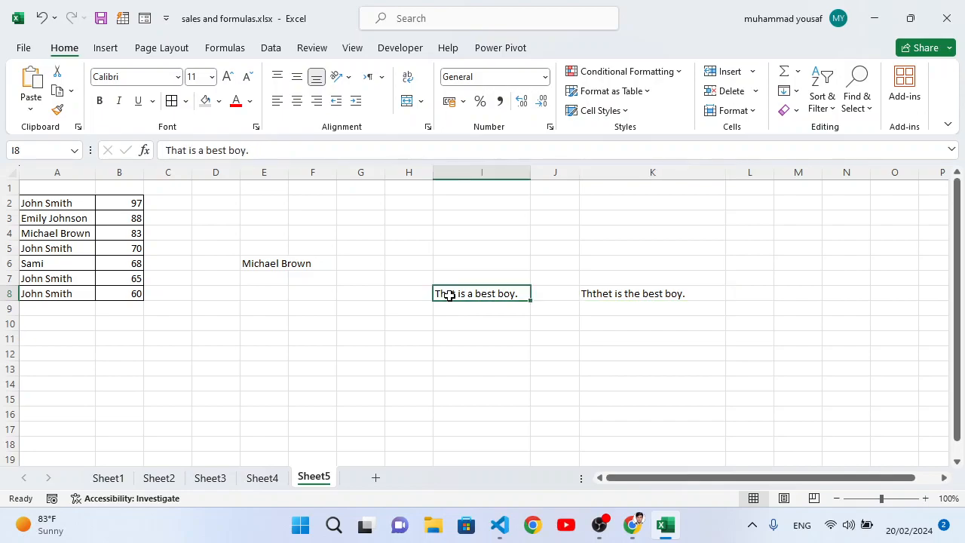
pyautogui.doubleClick(635, 294)
pyautogui.click(661, 294)
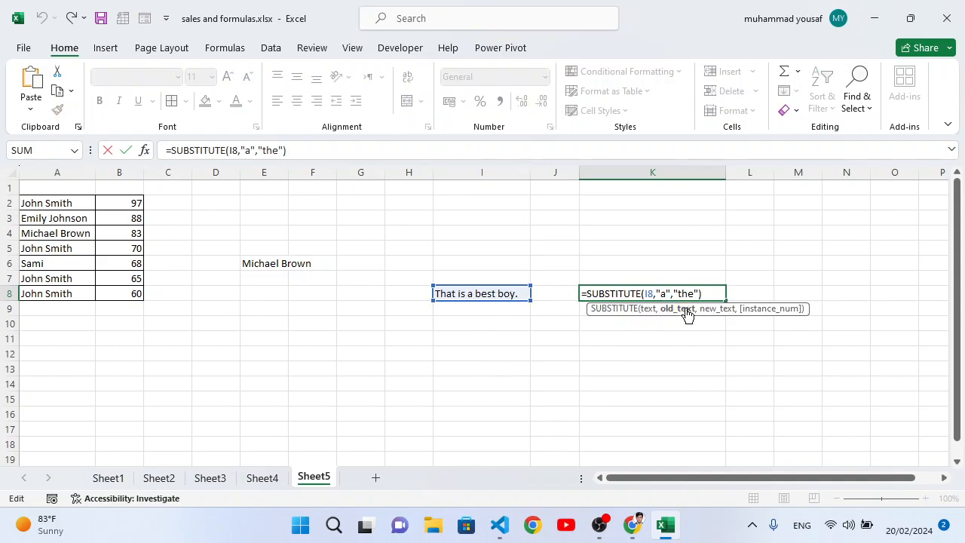
pyautogui.click(669, 294)
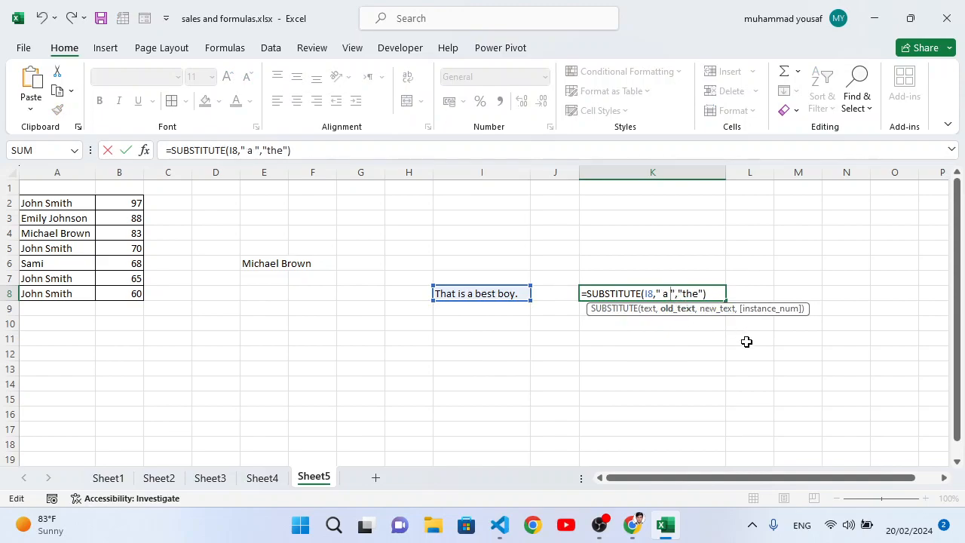
pyautogui.click(683, 294)
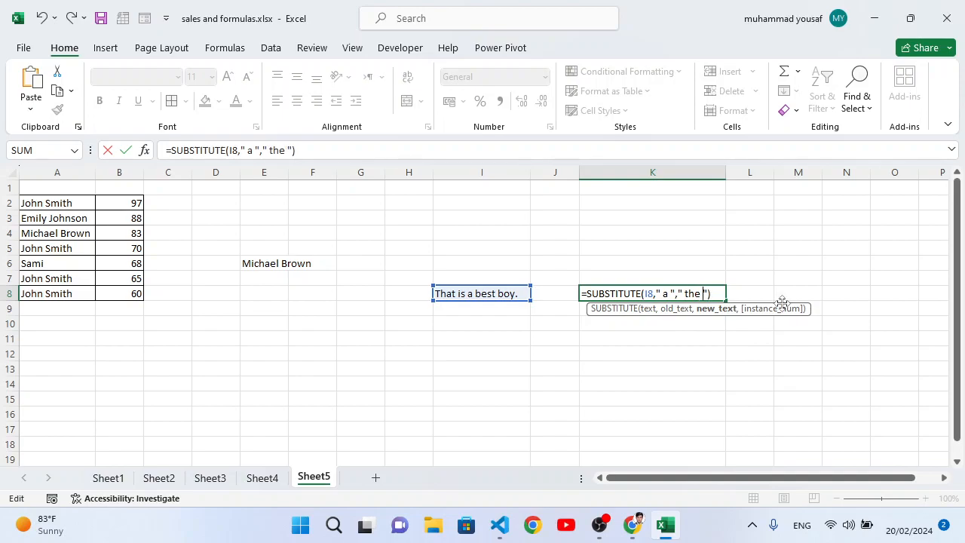
pyautogui.press('Return')
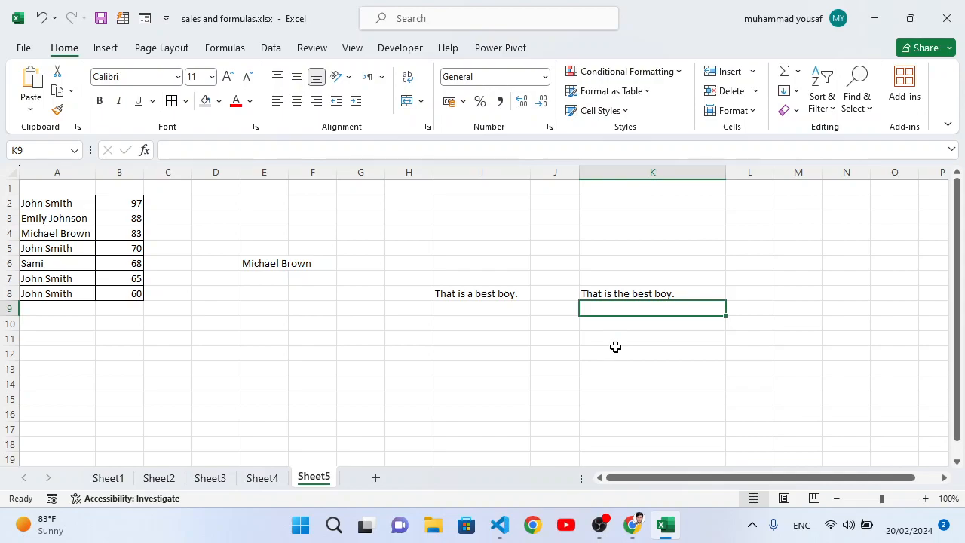
pyautogui.click(674, 369)
pyautogui.click(637, 297)
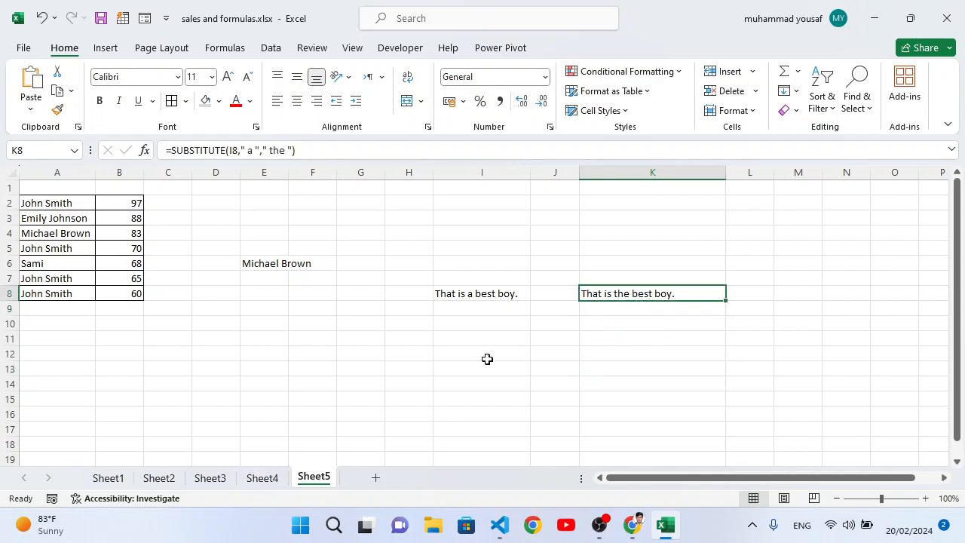
# After consulting the Sheet1 function list, enter a sample first name in E13 and a last name in F13 on Sheet5
pyautogui.click(109, 477)
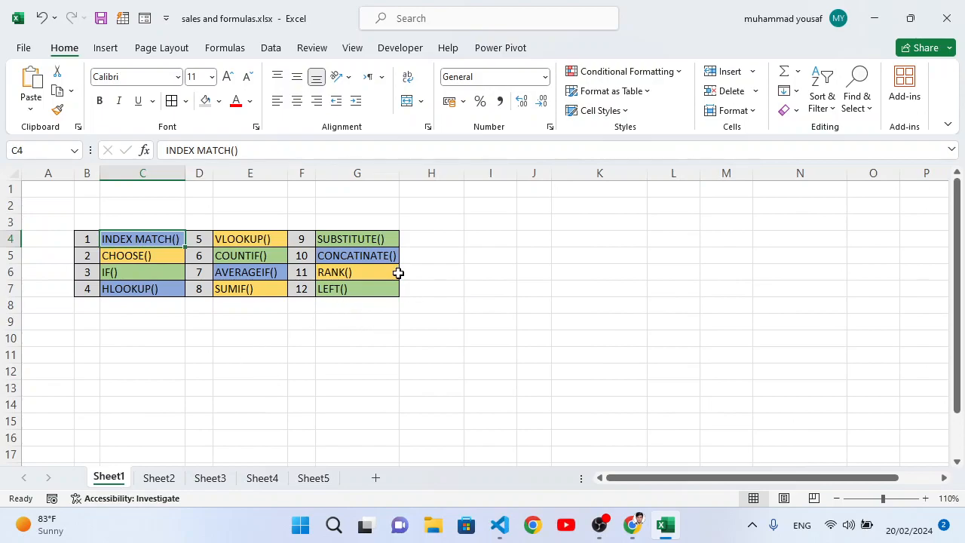
pyautogui.click(313, 478)
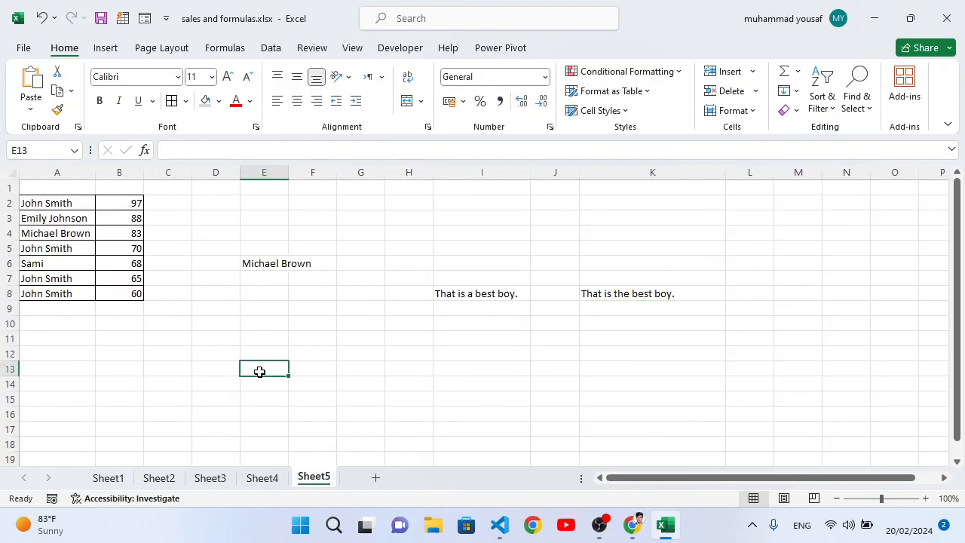
pyautogui.write('john')
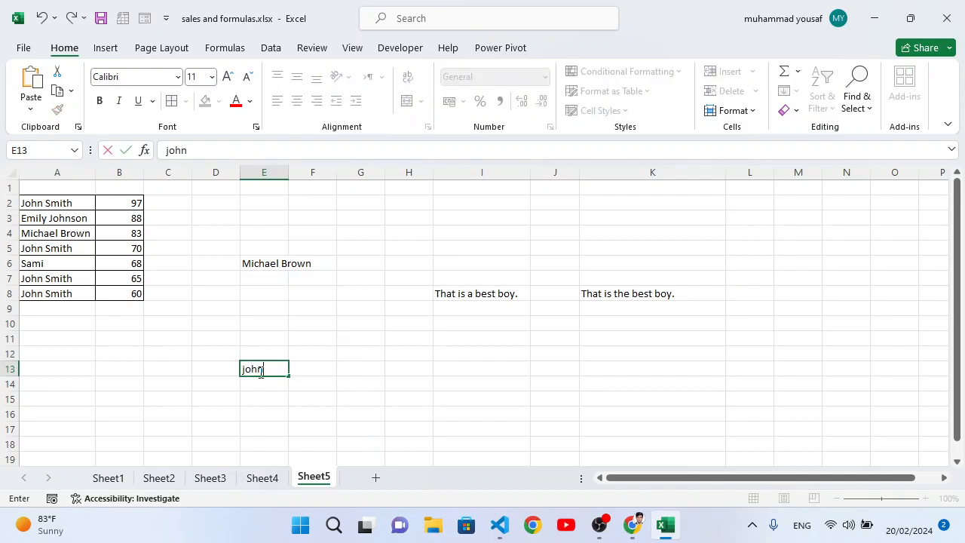
pyautogui.press('Tab')
pyautogui.write('smith')
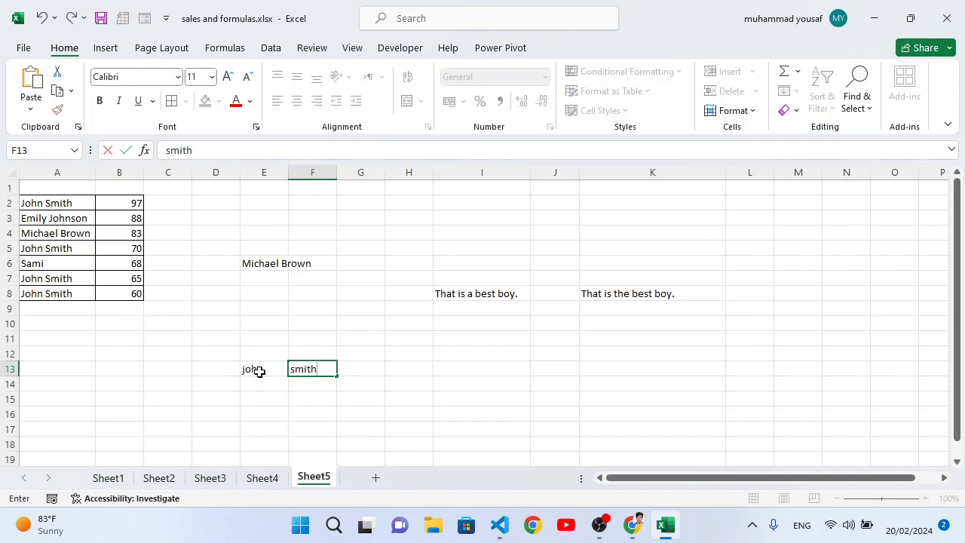
pyautogui.press('Tab')
# Enter =CONCATENATE(E13,F13) in G13 to join the first and last names
pyautogui.write('=con')
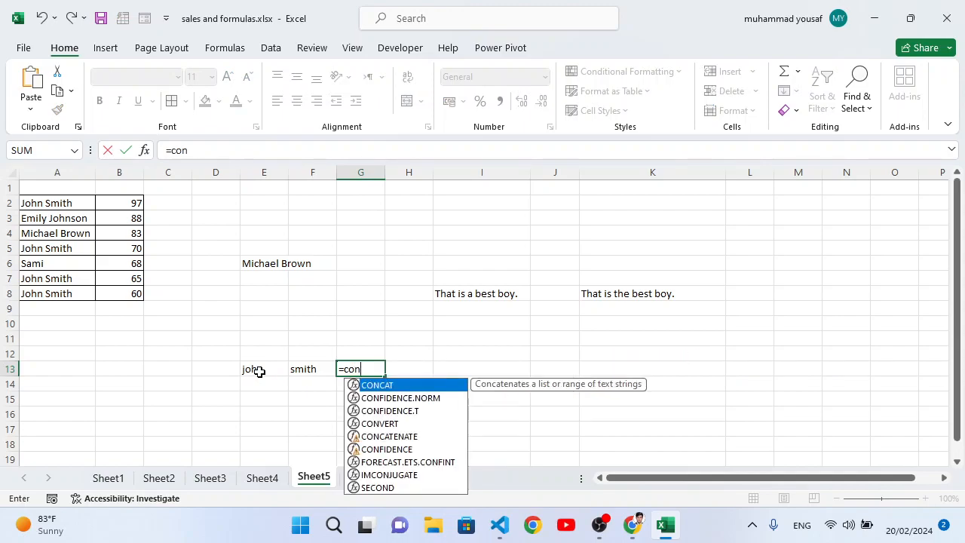
pyautogui.write('ca')
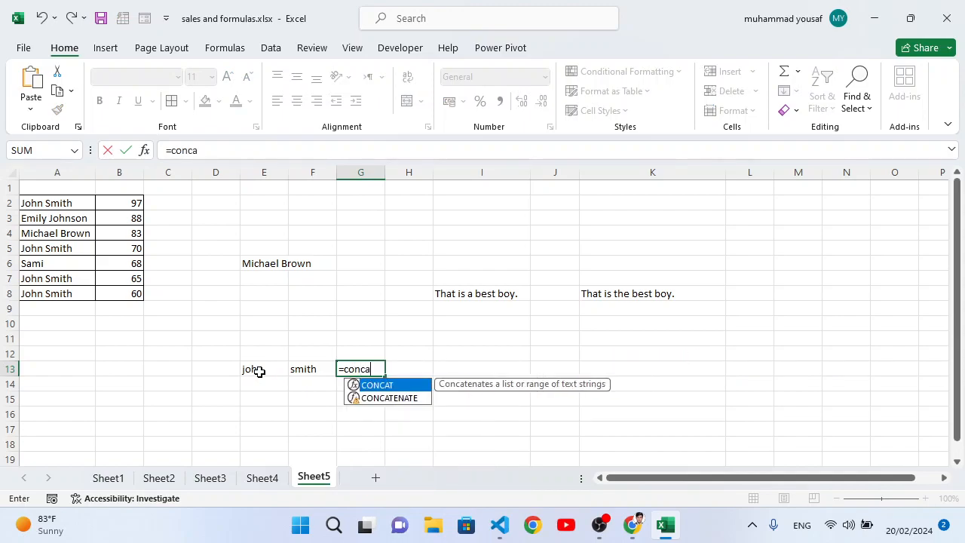
pyautogui.press('Down')
pyautogui.press('Tab')
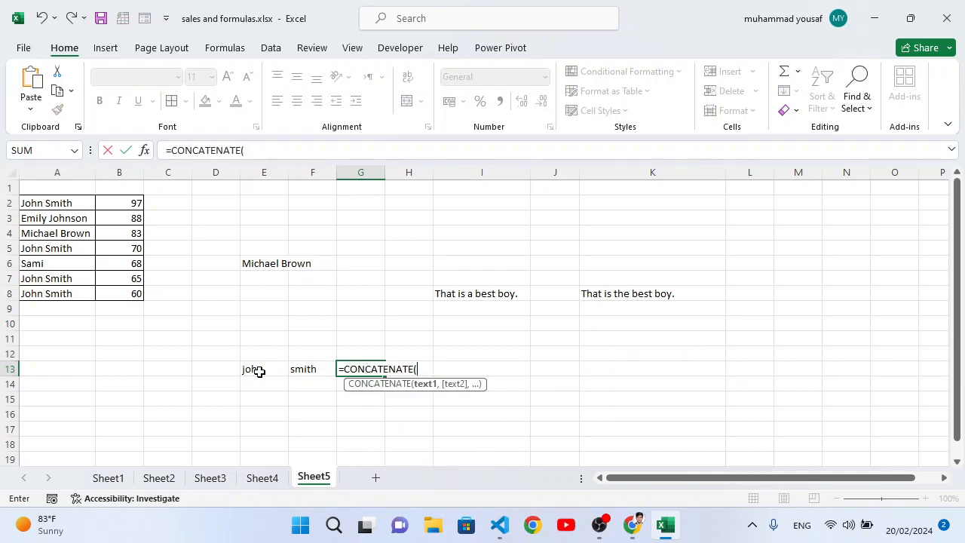
pyautogui.click(258, 370)
pyautogui.write(',')
pyautogui.click(298, 369)
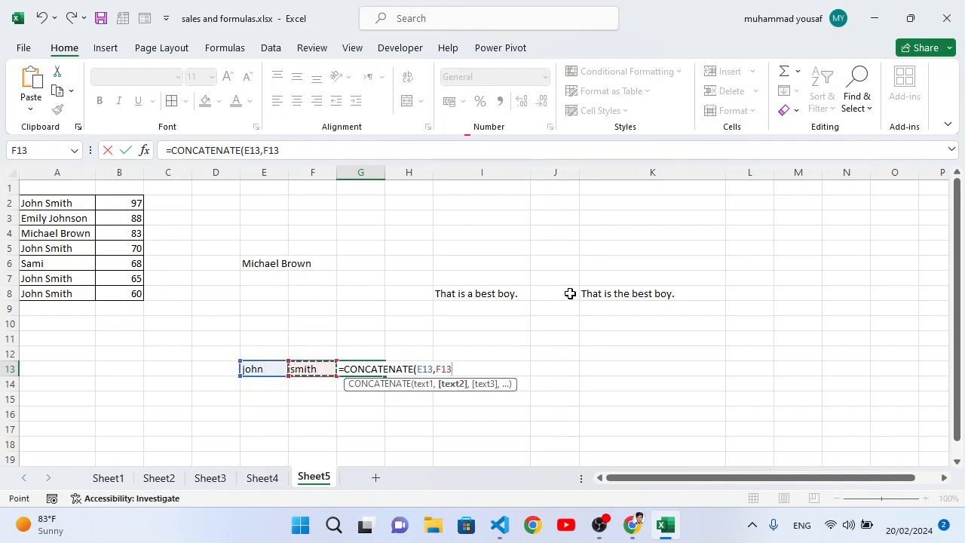
pyautogui.write(')')
pyautogui.press('Return')
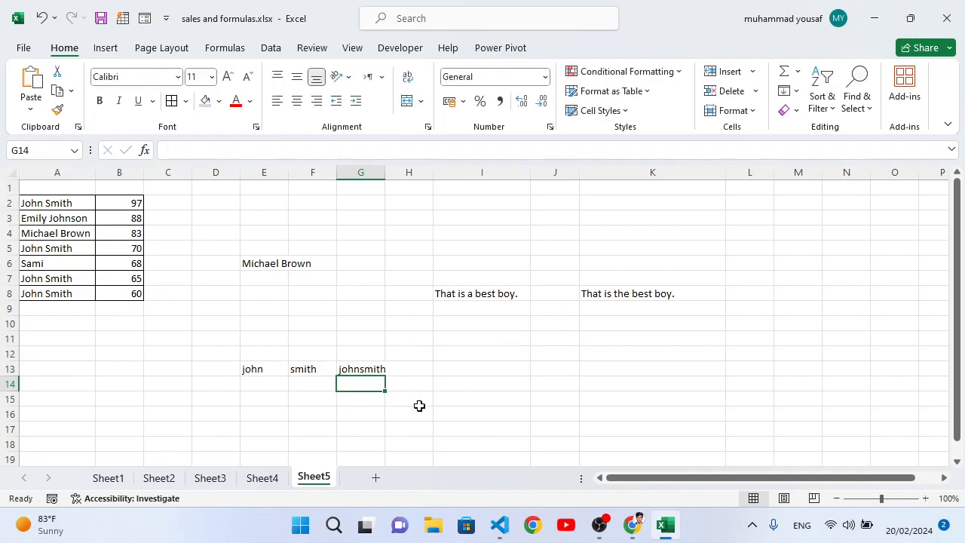
# After consulting the Sheet1 function list, add a "Rank" header in J4 beside the Result column of the Sheet3 student table
pyautogui.click(108, 477)
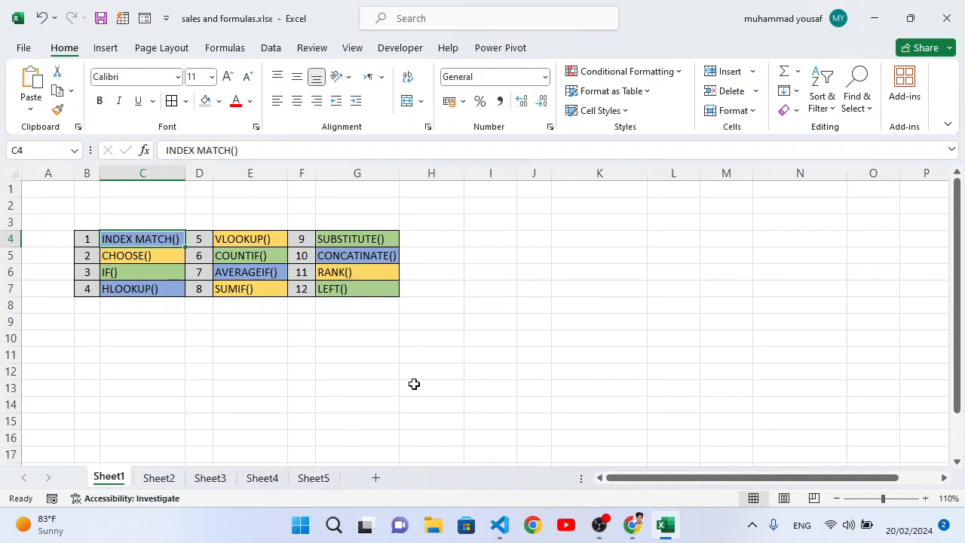
pyautogui.click(262, 478)
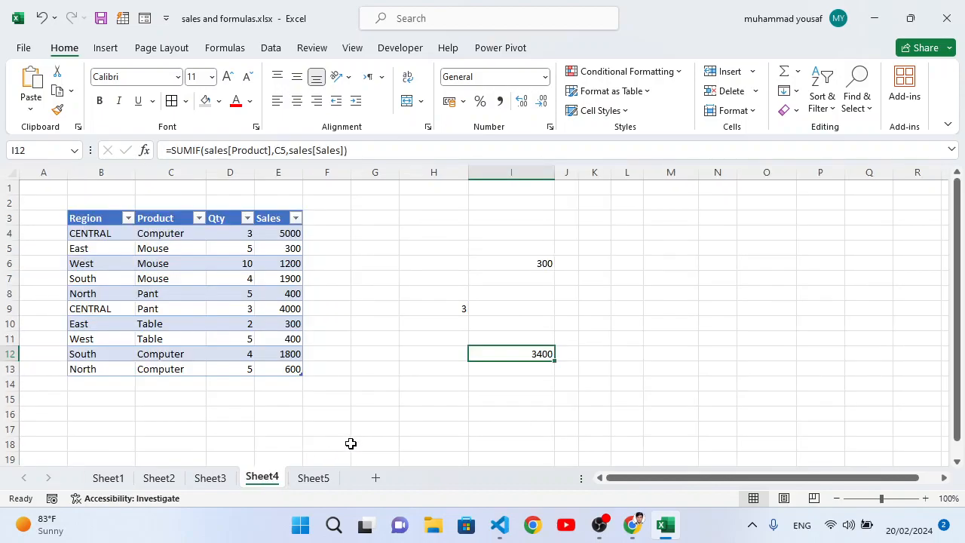
pyautogui.click(313, 477)
pyautogui.click(211, 478)
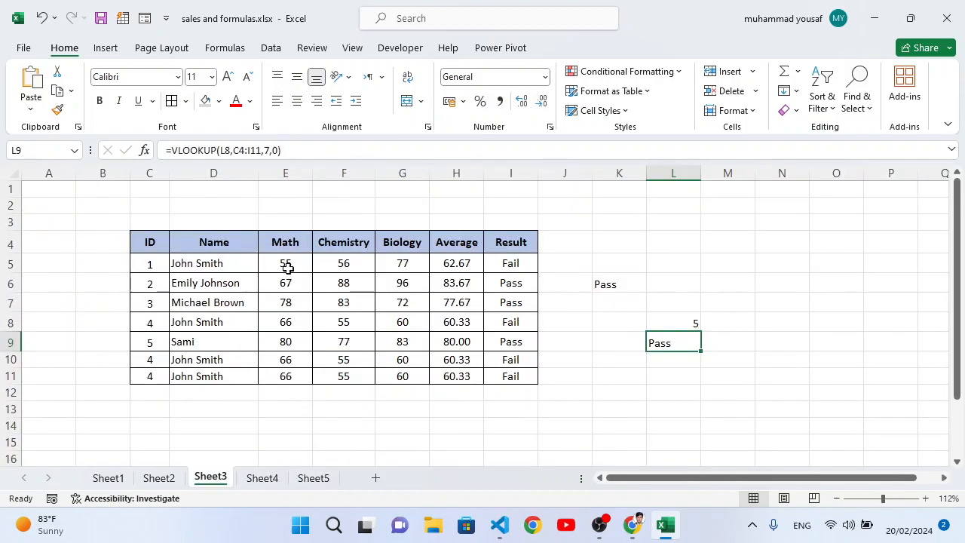
pyautogui.moveTo(155, 246); pyautogui.dragTo(493, 374)
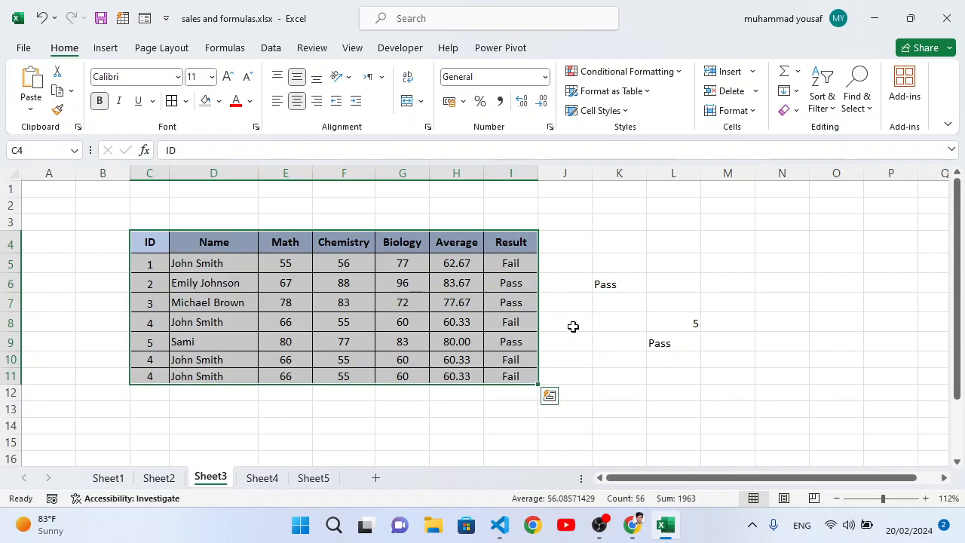
pyautogui.click(566, 247)
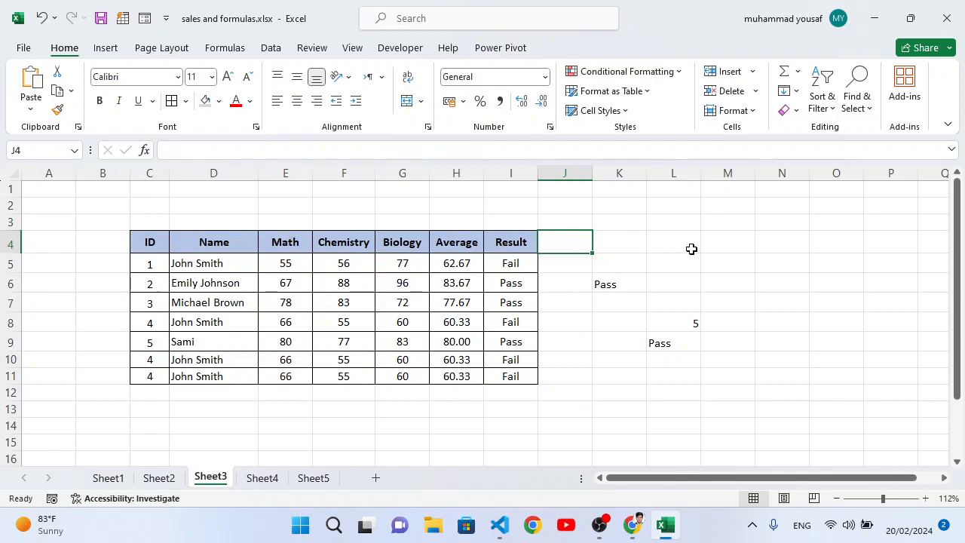
pyautogui.write('Rank')
pyautogui.press('Return')
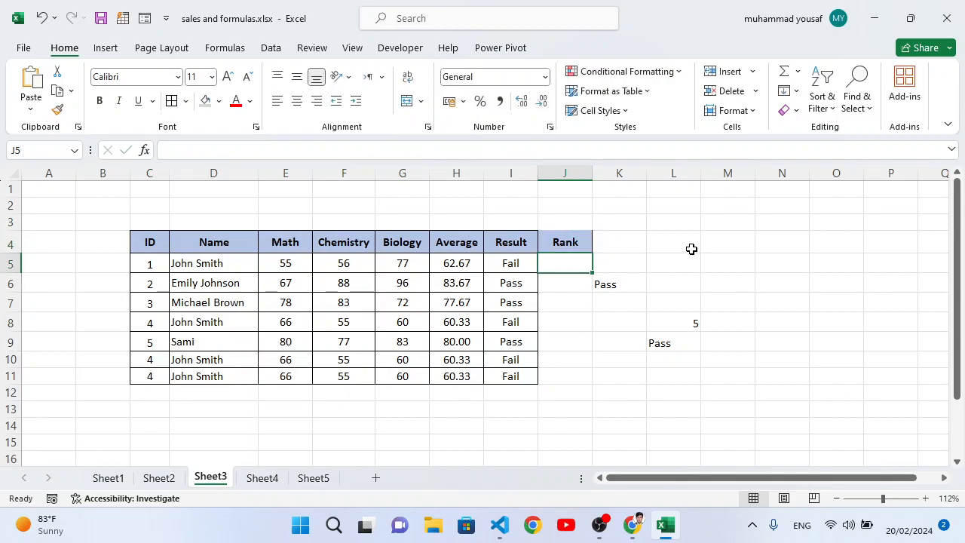
# Enter =RANK(H5,H5:H11,1) in J5 to rank the first student's average in ascending order
pyautogui.write('=rank')
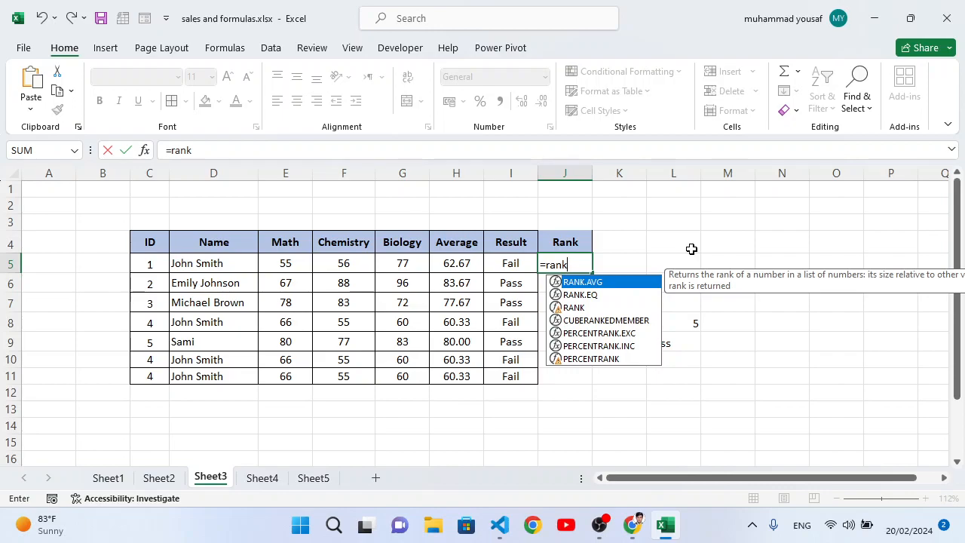
pyautogui.write('(')
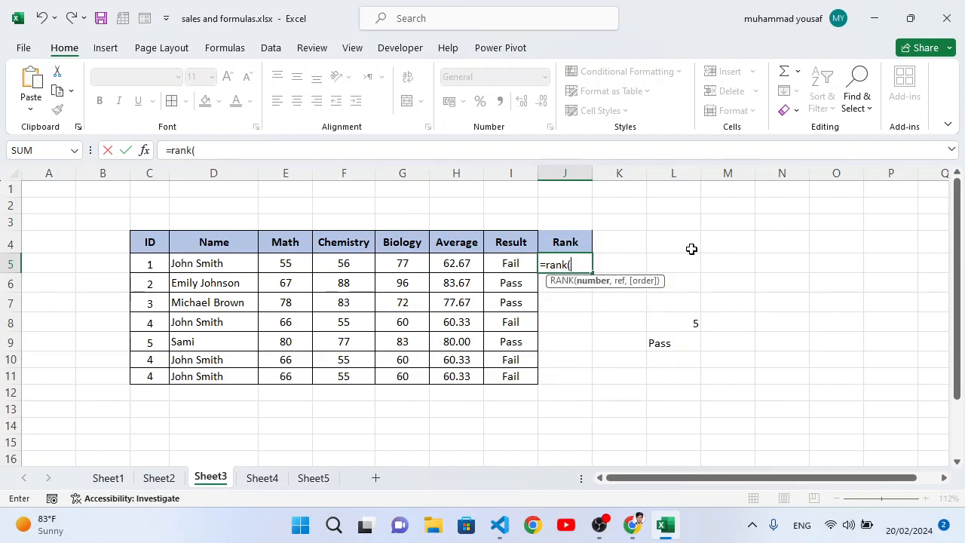
pyautogui.click(448, 265)
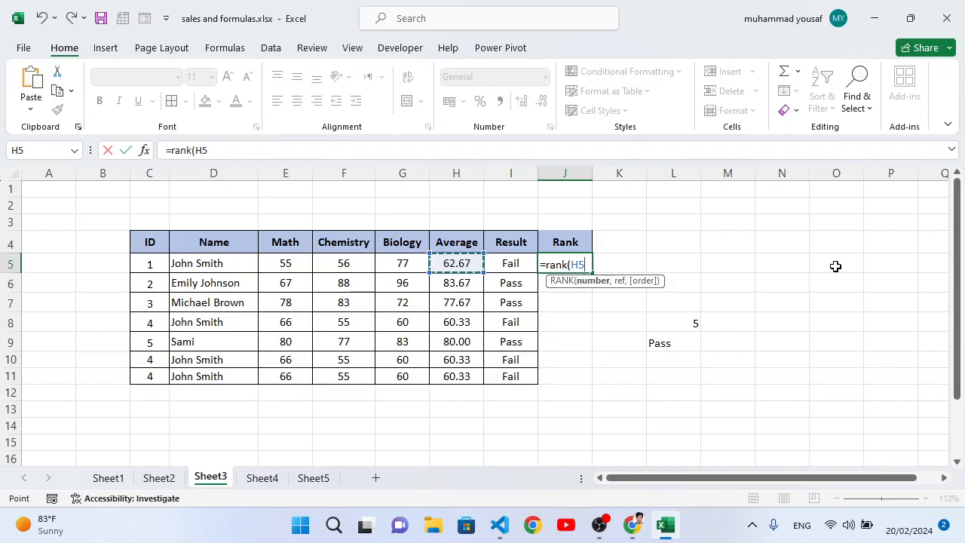
pyautogui.write(',')
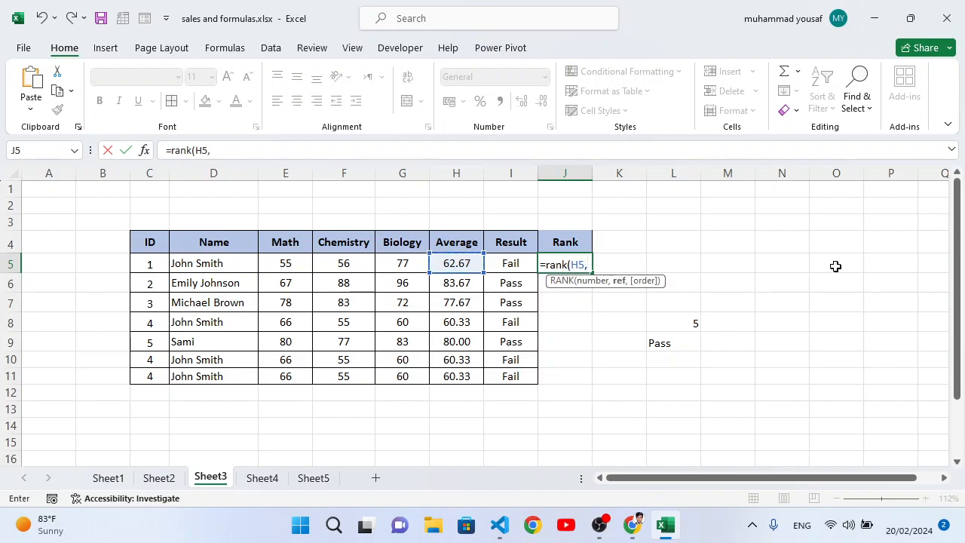
pyautogui.moveTo(450, 261); pyautogui.dragTo(463, 376)
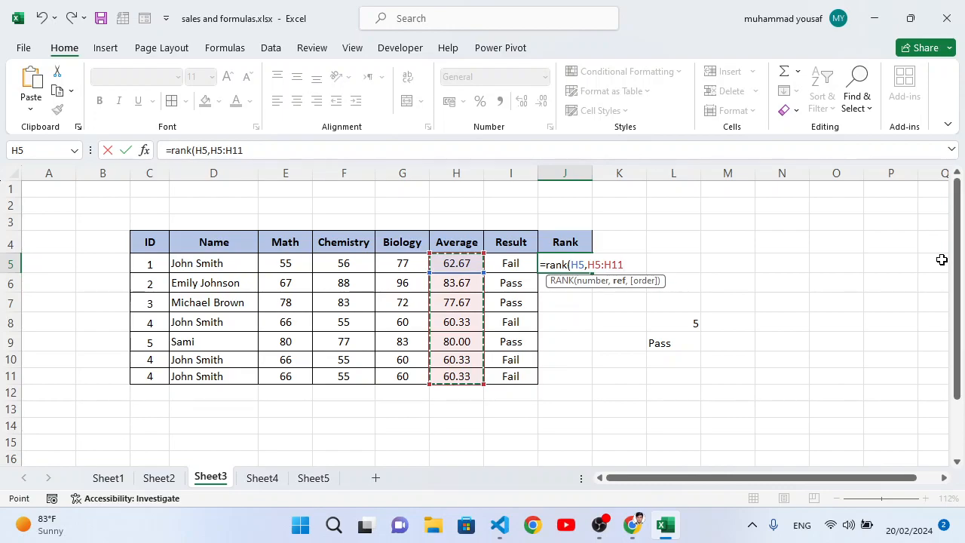
pyautogui.write(',')
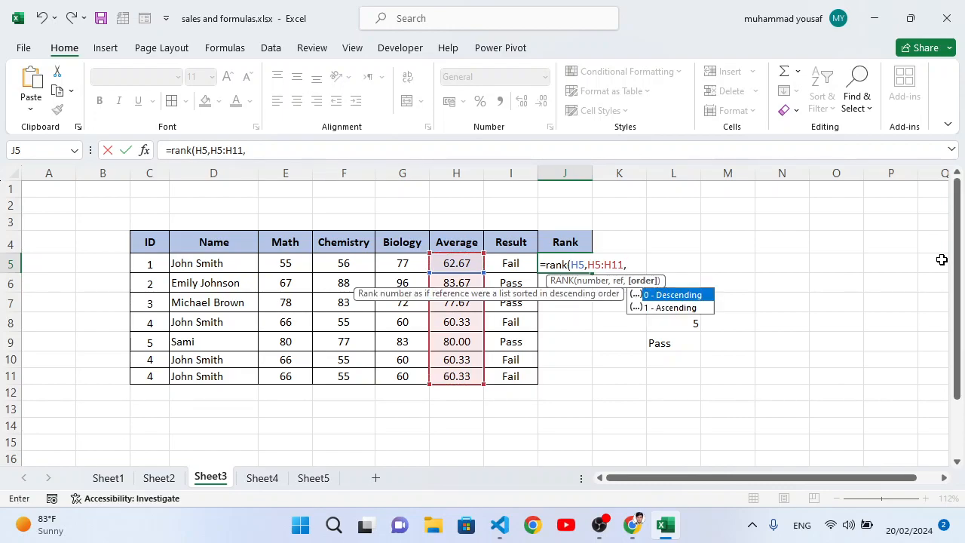
pyautogui.write('1)')
pyautogui.press('Return')
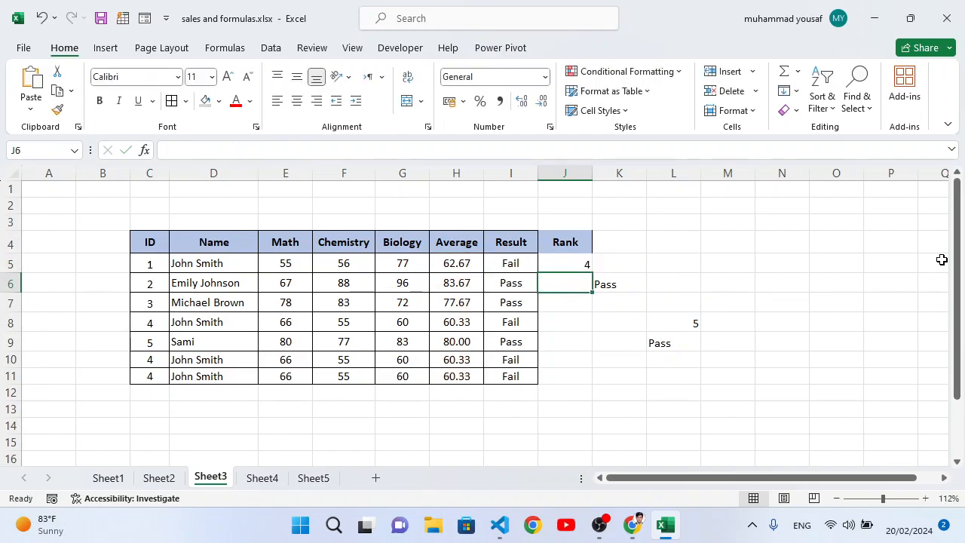
# Fill the ascending RANK formula from J5 down to J11 and compare the ranks with the Average column
pyautogui.click(585, 266)
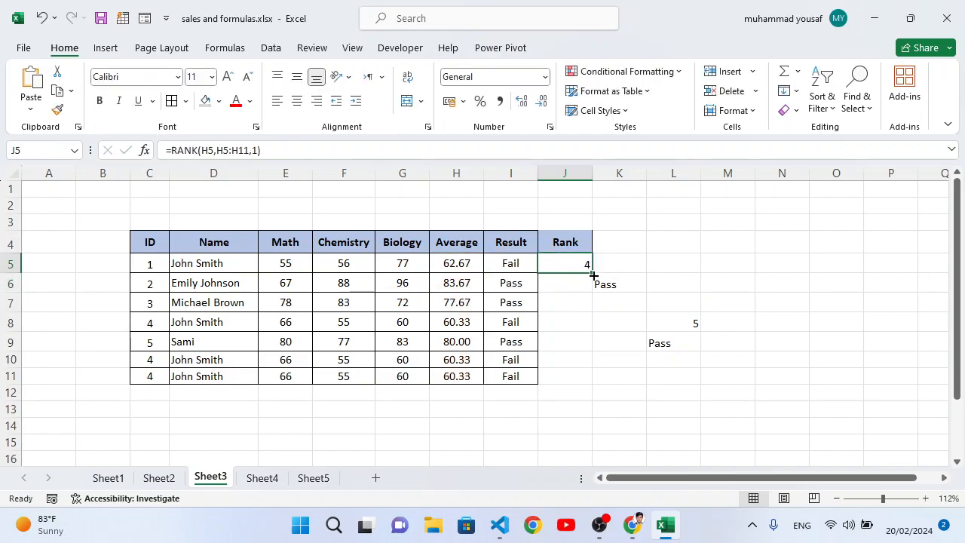
pyautogui.moveTo(593, 287); pyautogui.dragTo(592, 382)
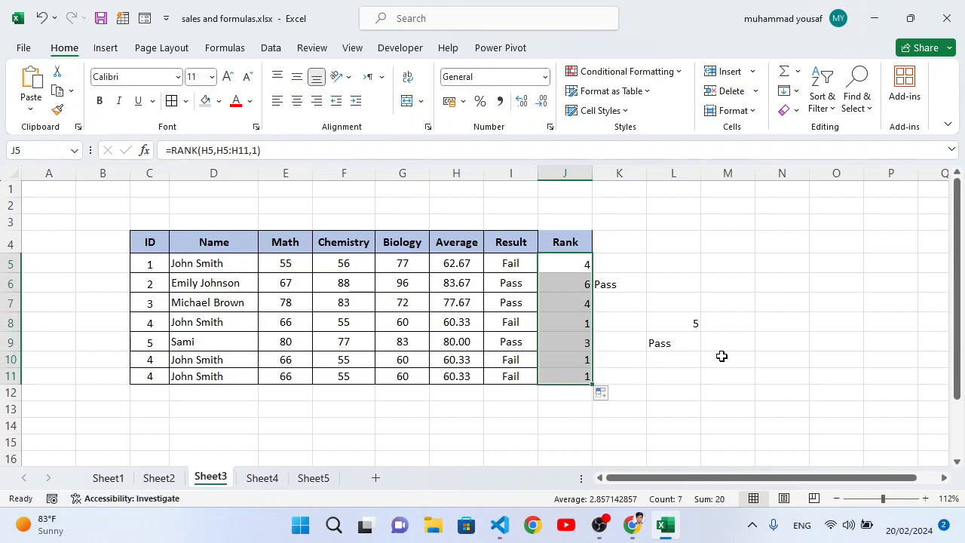
pyautogui.click(589, 358)
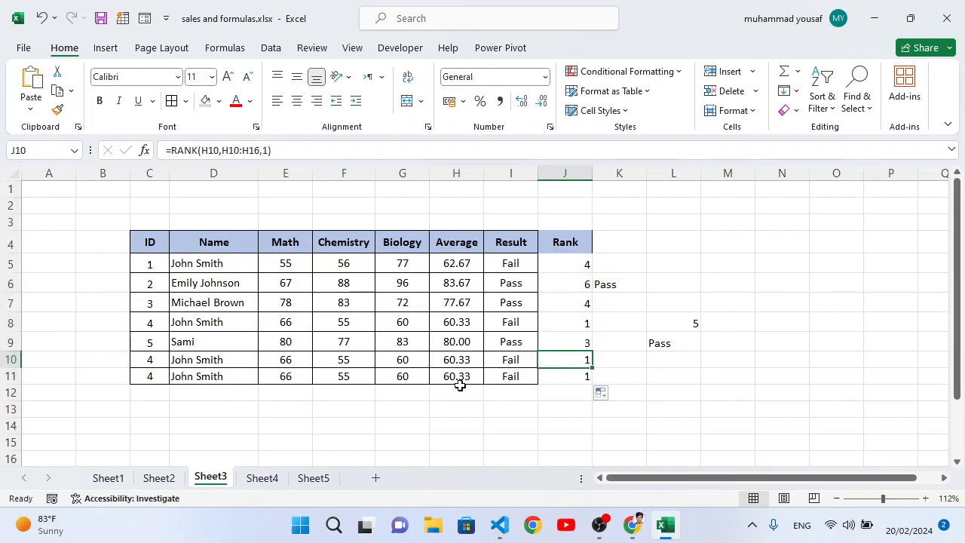
pyautogui.click(456, 322)
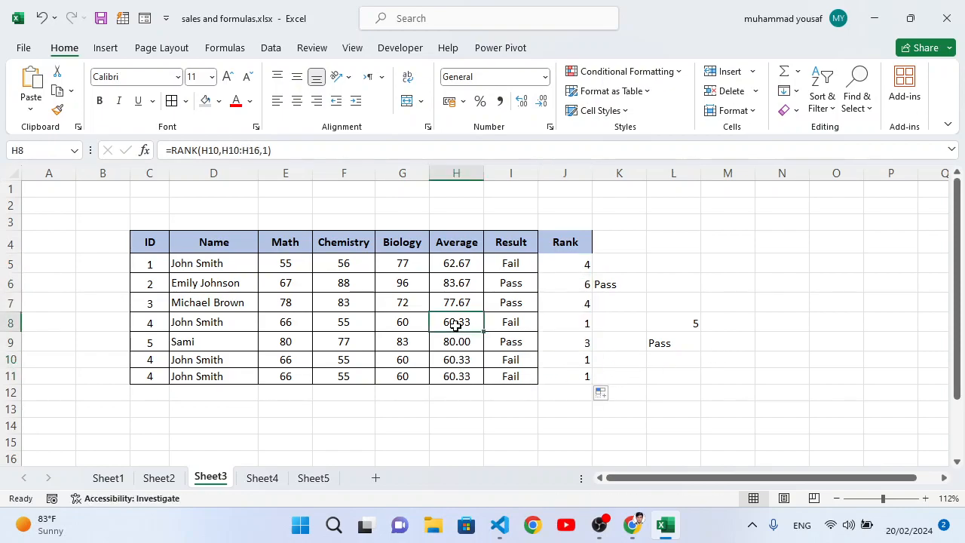
pyautogui.click(462, 360)
pyautogui.click(459, 375)
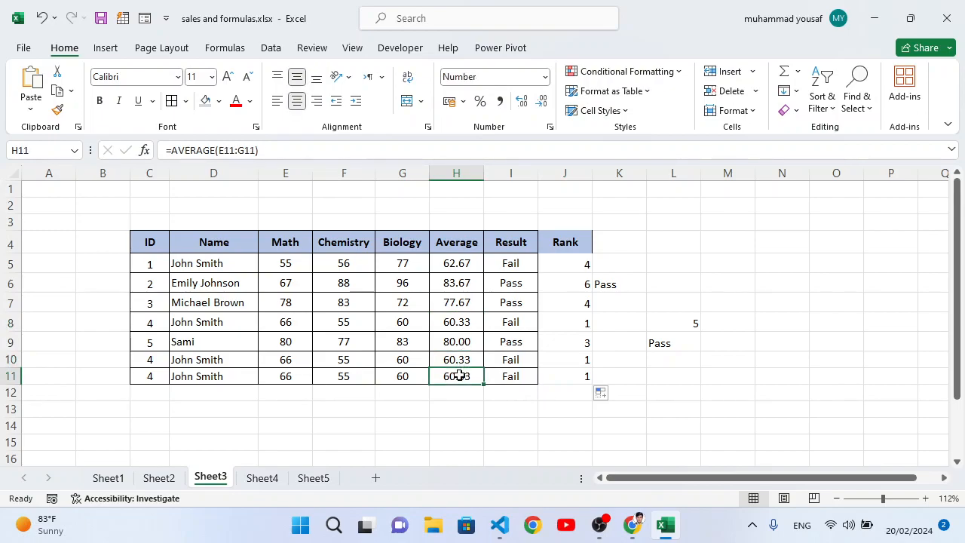
# Set the order argument of the J5 RANK formula to 0 for descending, refill it down to J11, and check the ranks against the averages
pyautogui.doubleClick(575, 264)
pyautogui.click(638, 265)
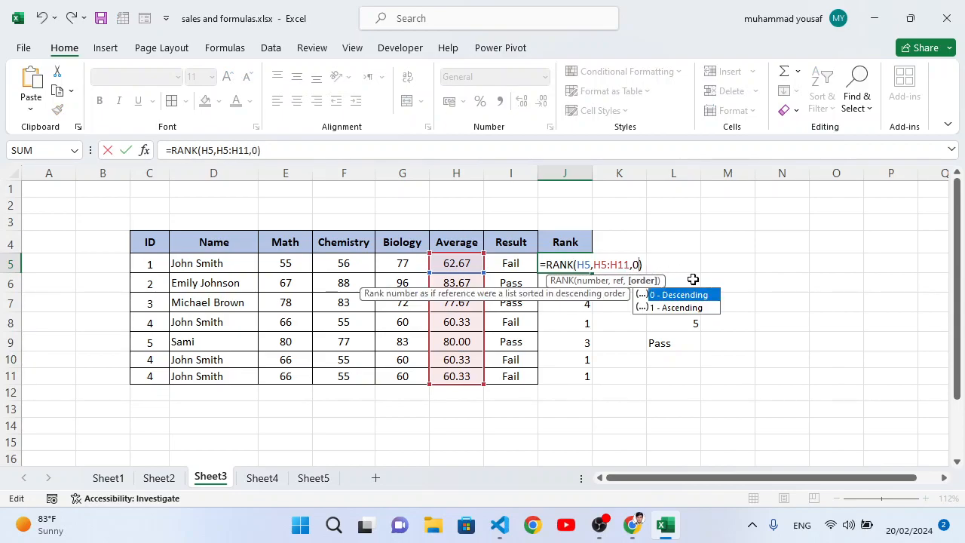
pyautogui.press('Return')
pyautogui.click(585, 263)
pyautogui.moveTo(593, 273); pyautogui.dragTo(597, 378)
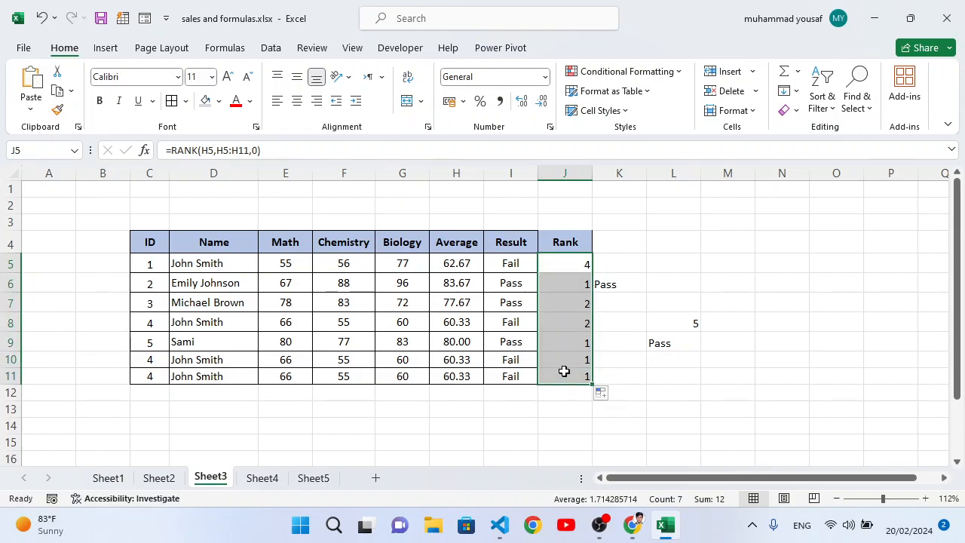
pyautogui.click(575, 379)
pyautogui.click(456, 362)
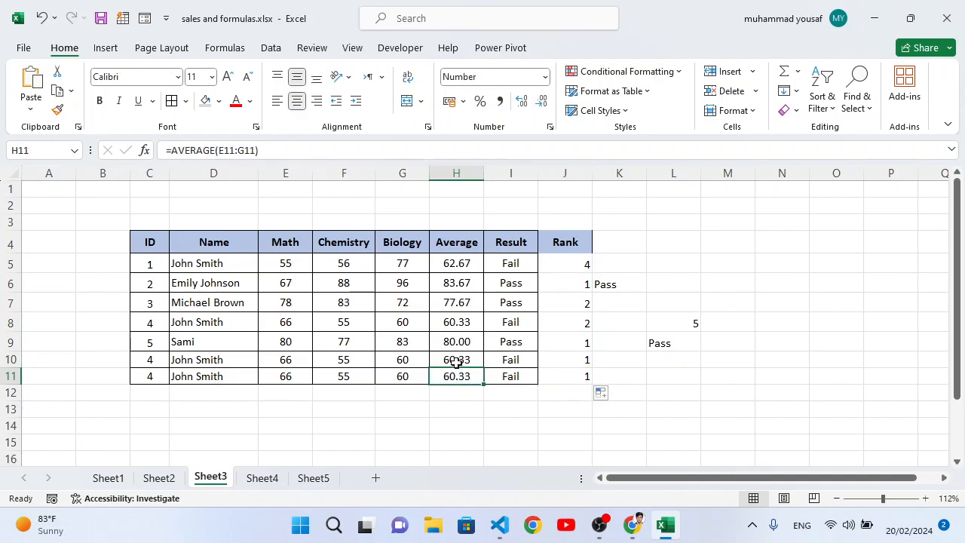
pyautogui.click(453, 321)
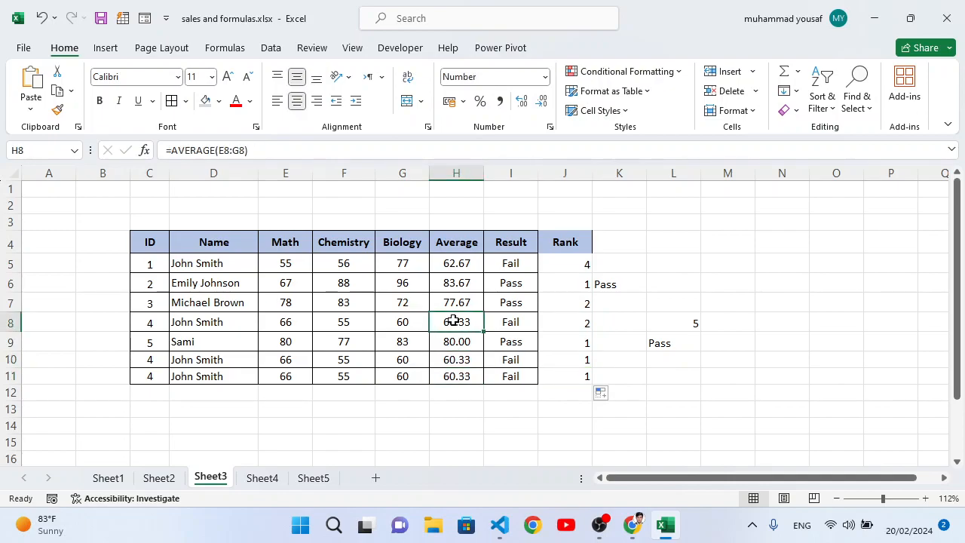
pyautogui.click(581, 267)
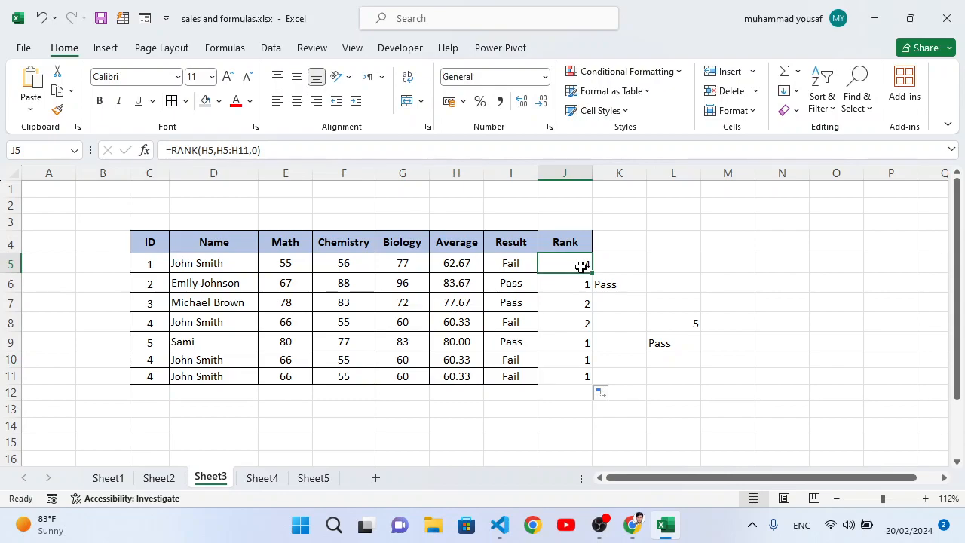
pyautogui.click(460, 285)
pyautogui.click(459, 323)
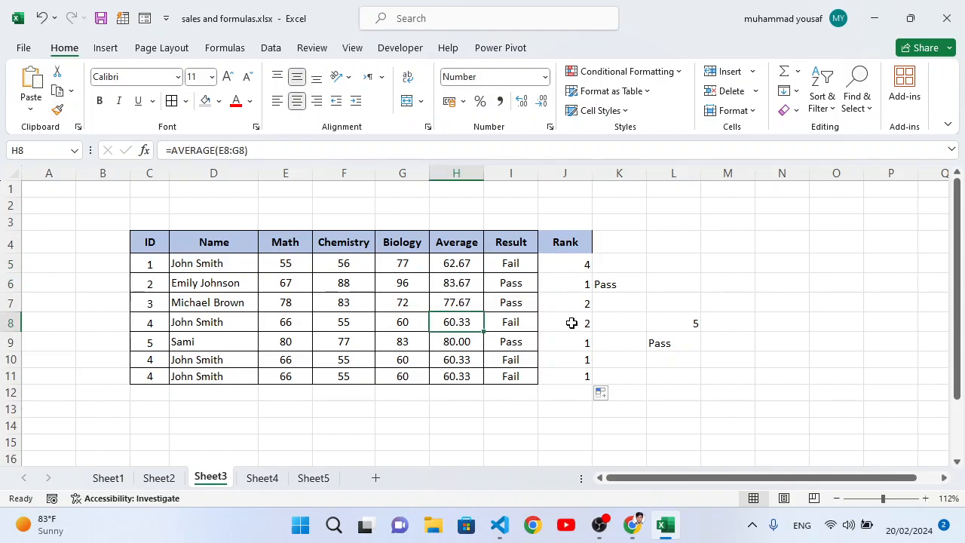
# Make the reference range in the J5 formula absolute, giving =RANK(H5,$H$5:$H$11,0)
pyautogui.click(575, 265)
pyautogui.doubleClick(575, 267)
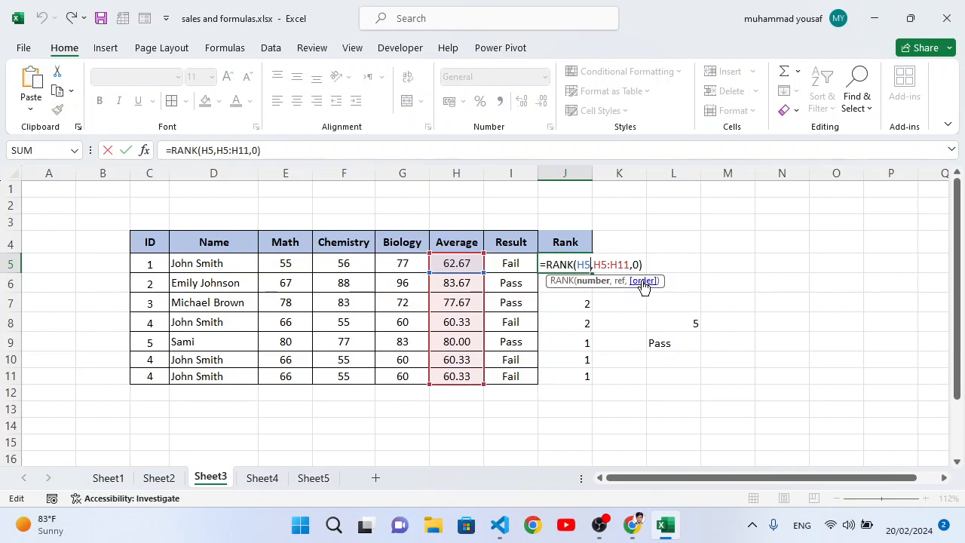
pyautogui.press('Right')
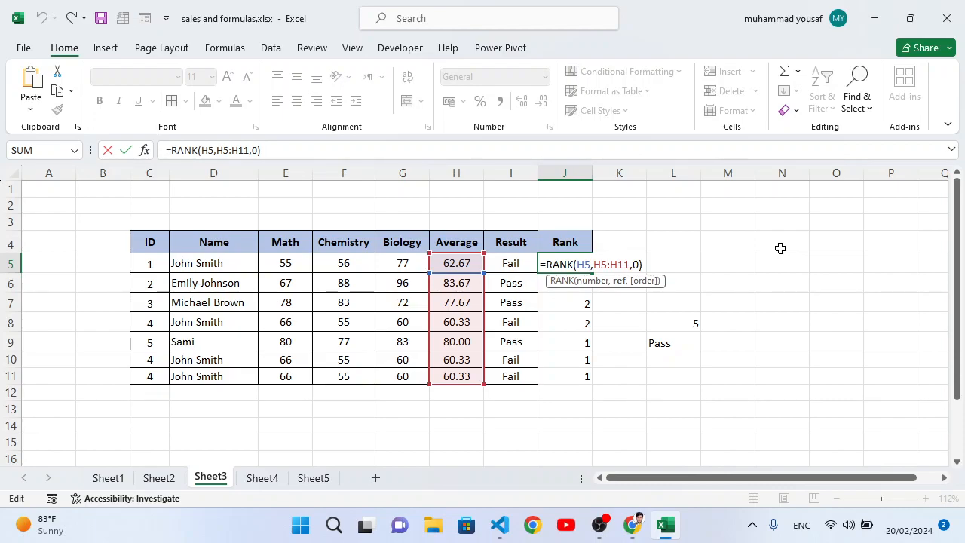
pyautogui.press('F4')
pyautogui.press('Right')
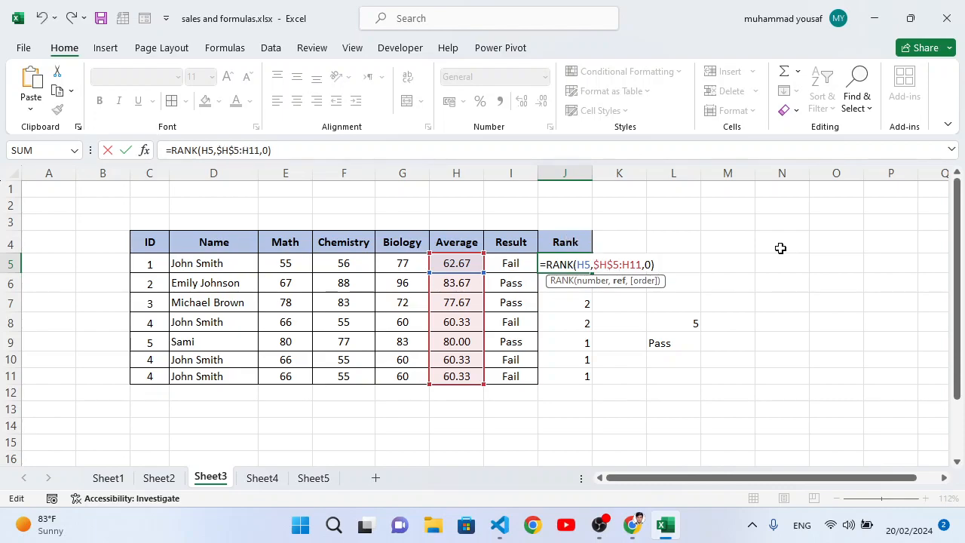
pyautogui.press('F4')
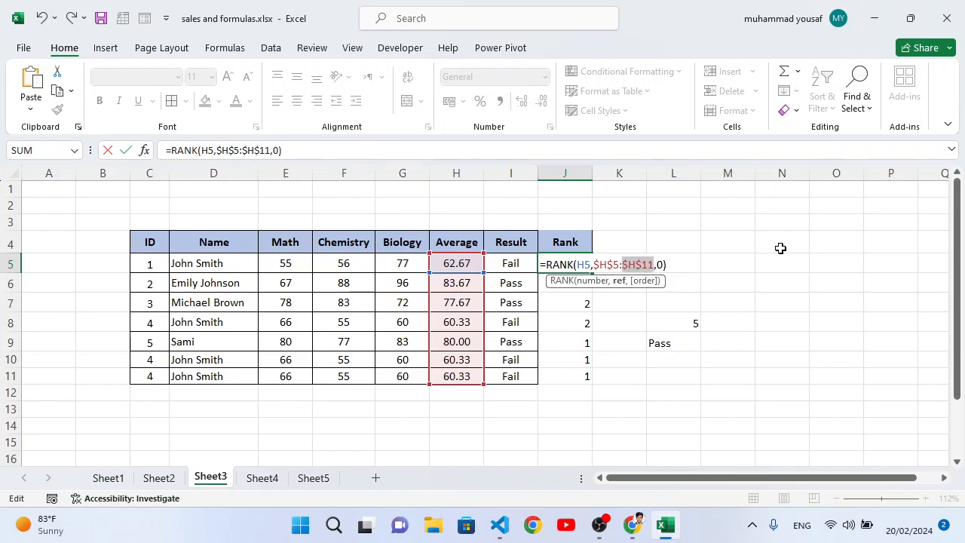
pyautogui.press('Return')
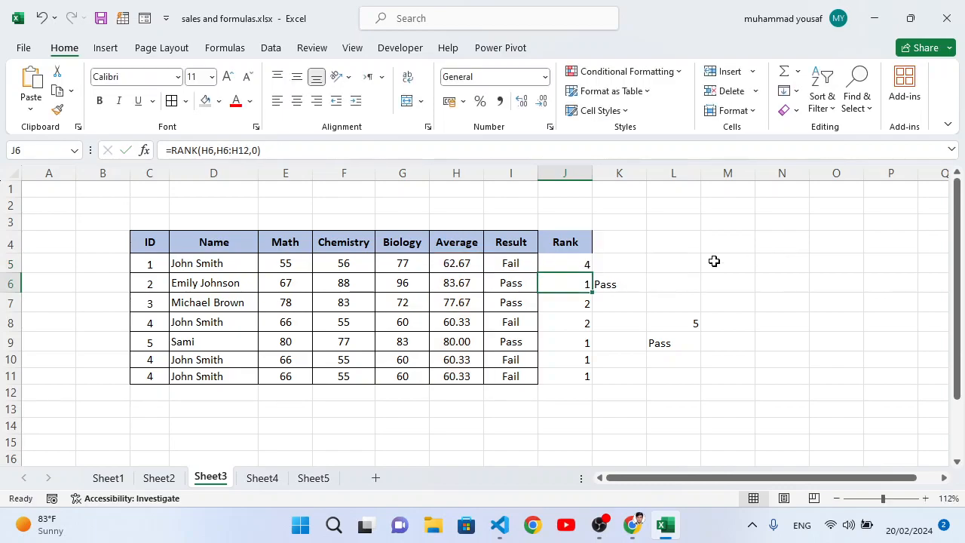
# Fill the RANK formula with the locked range from J5 down to J11 and inspect the ranks of individual students
pyautogui.click(575, 266)
pyautogui.moveTo(592, 274); pyautogui.dragTo(594, 383)
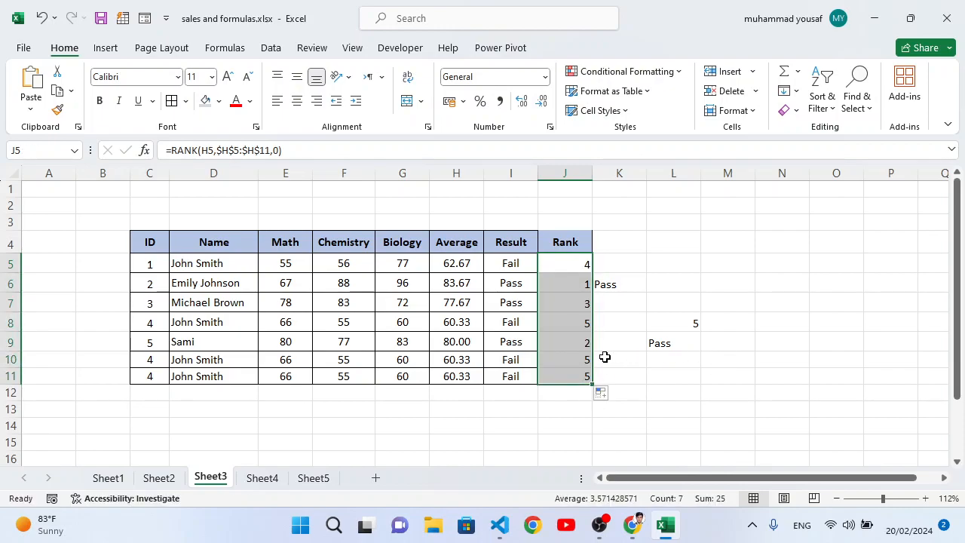
pyautogui.click(604, 357)
pyautogui.click(562, 287)
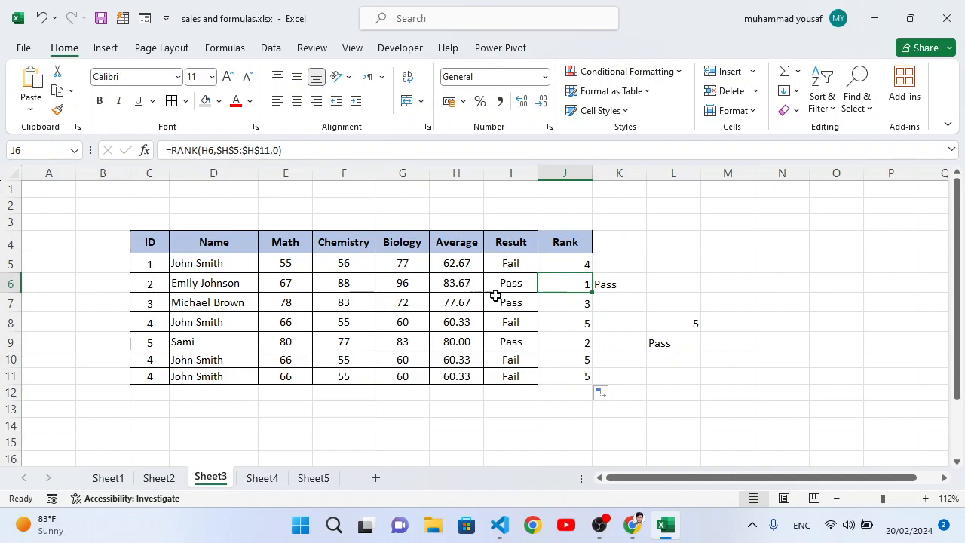
pyautogui.click(574, 345)
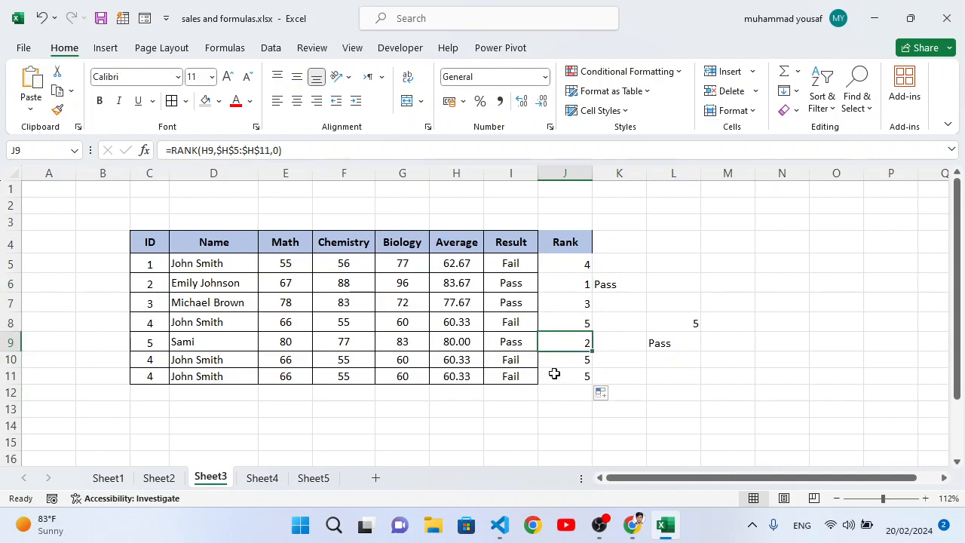
pyautogui.click(576, 304)
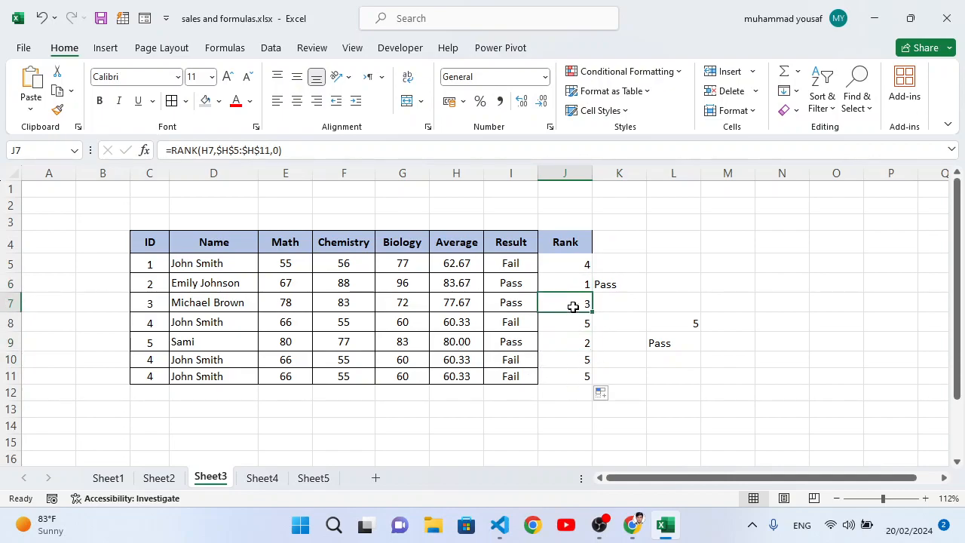
# Consult the Sheet1 function list for the last remaining function and look for suitable text in the Sheet3 Name column
pyautogui.click(108, 478)
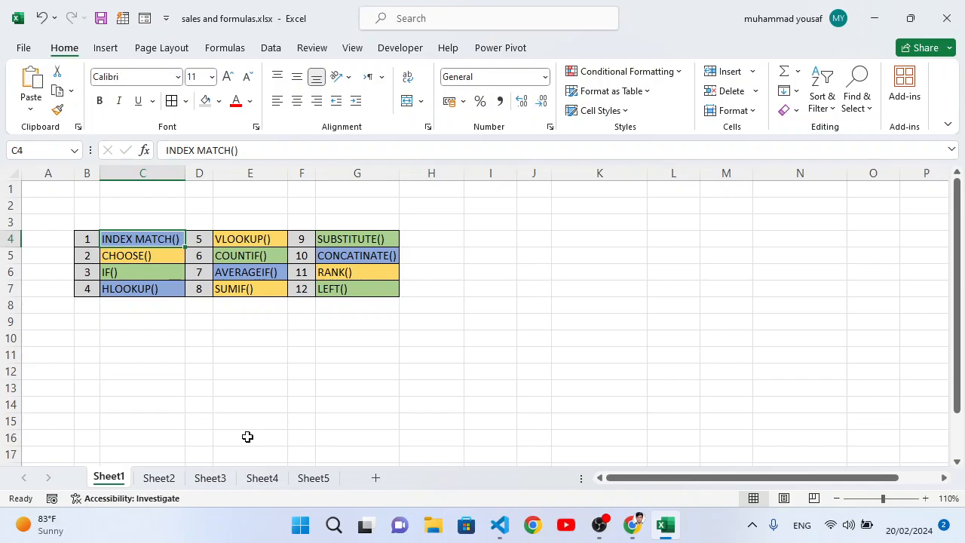
pyautogui.click(261, 478)
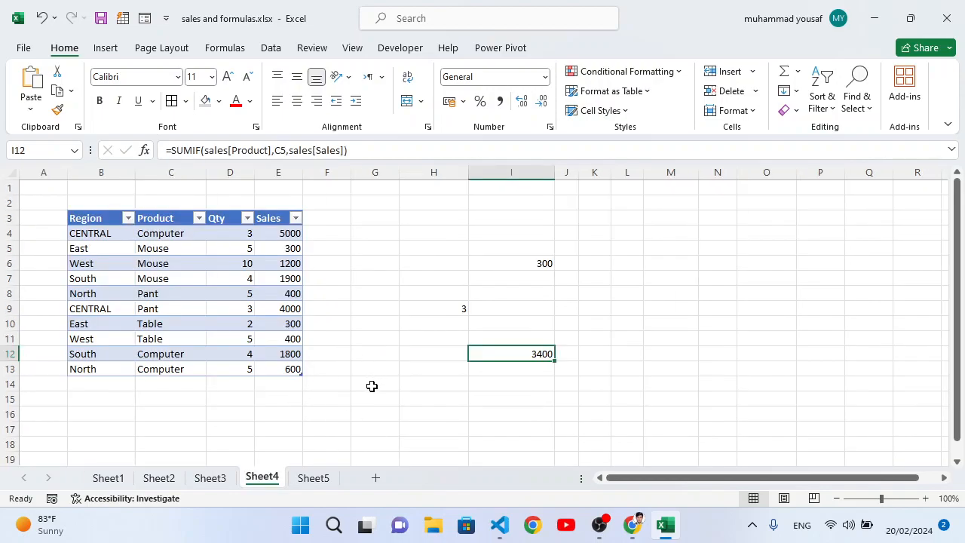
pyautogui.click(226, 480)
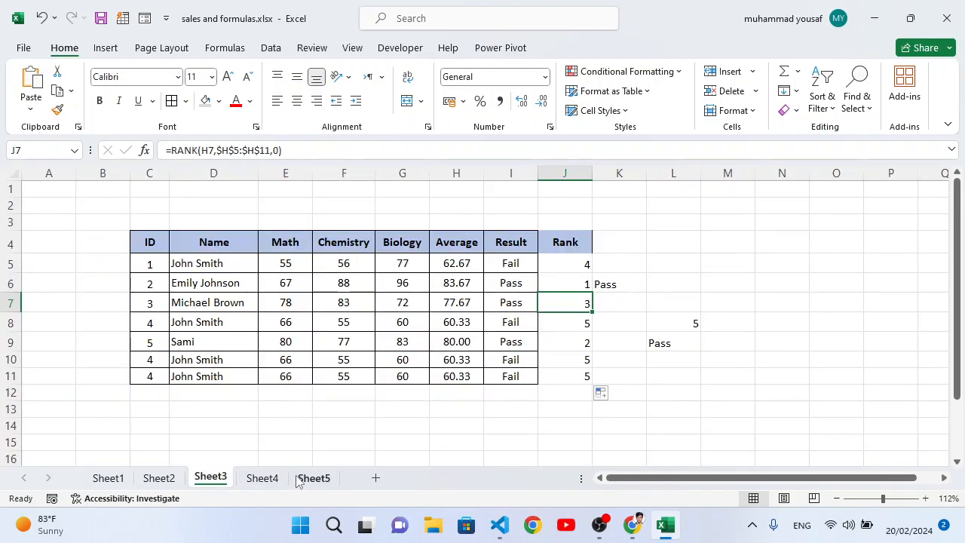
pyautogui.click(215, 325)
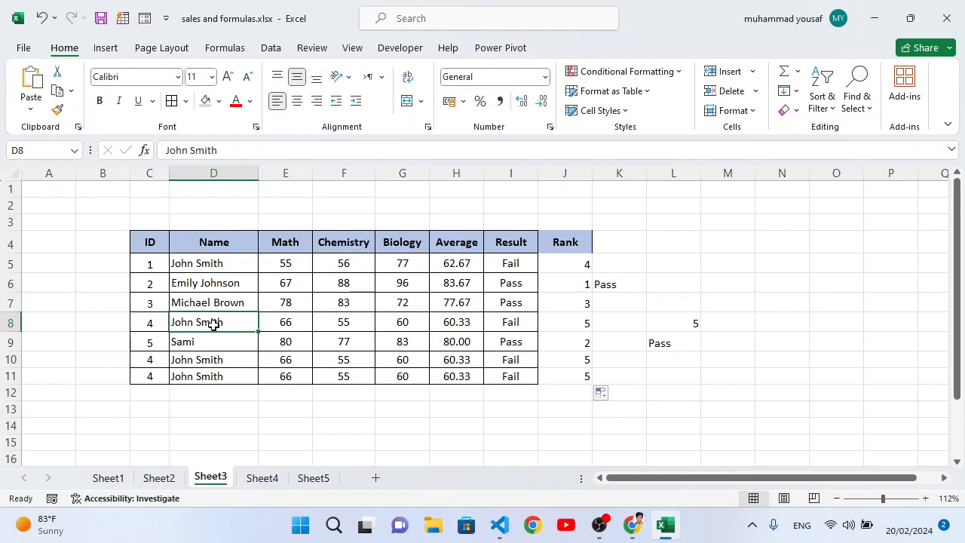
pyautogui.click(205, 282)
# Enter =LEFT(D6,5) in F13 to extract the first five characters of the second student's name, and check the formula
pyautogui.click(334, 409)
pyautogui.doubleClick(337, 409)
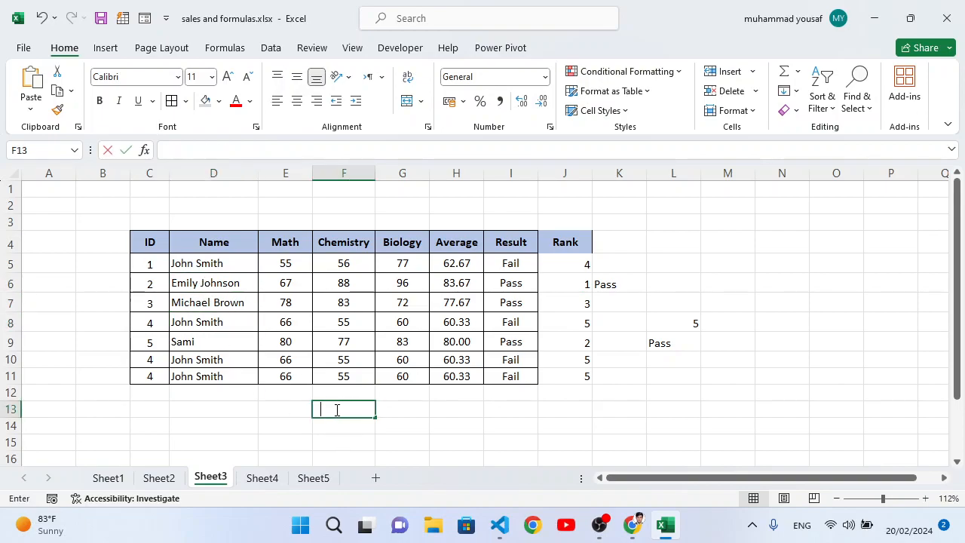
pyautogui.write('=left(')
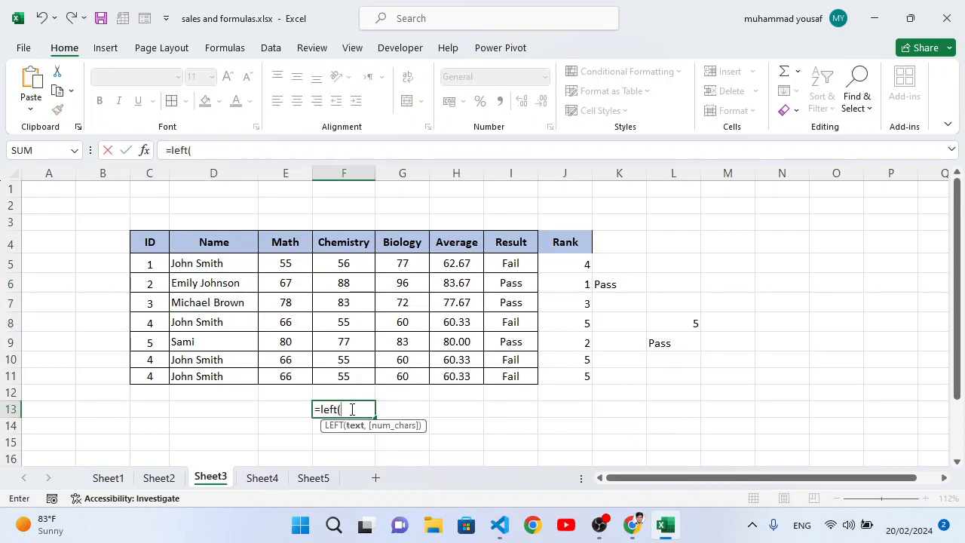
pyautogui.click(192, 282)
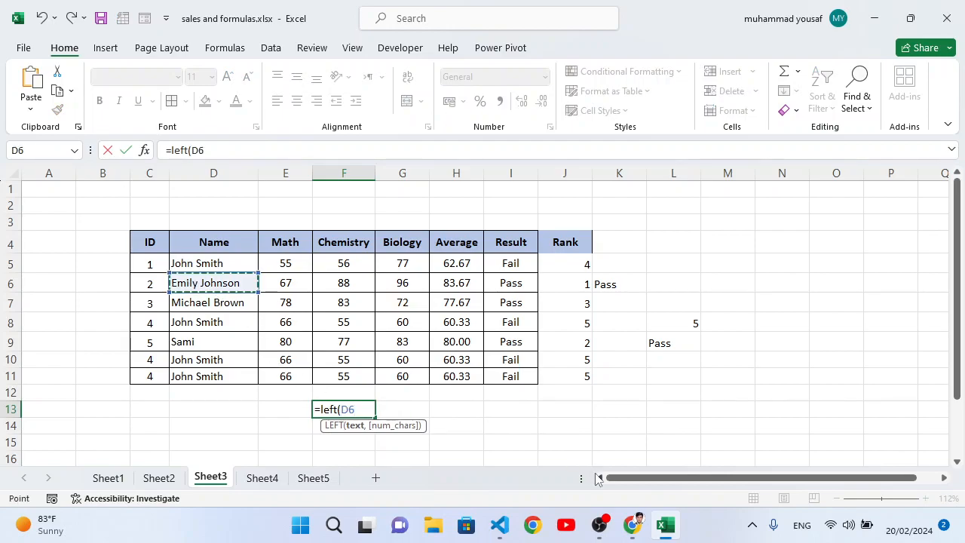
pyautogui.write(',')
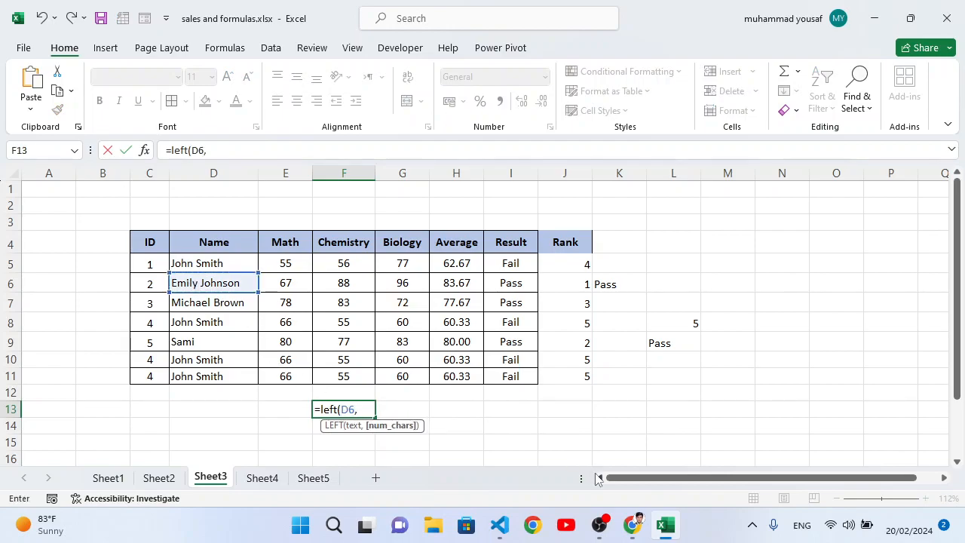
pyautogui.write('5)')
pyautogui.press('Return')
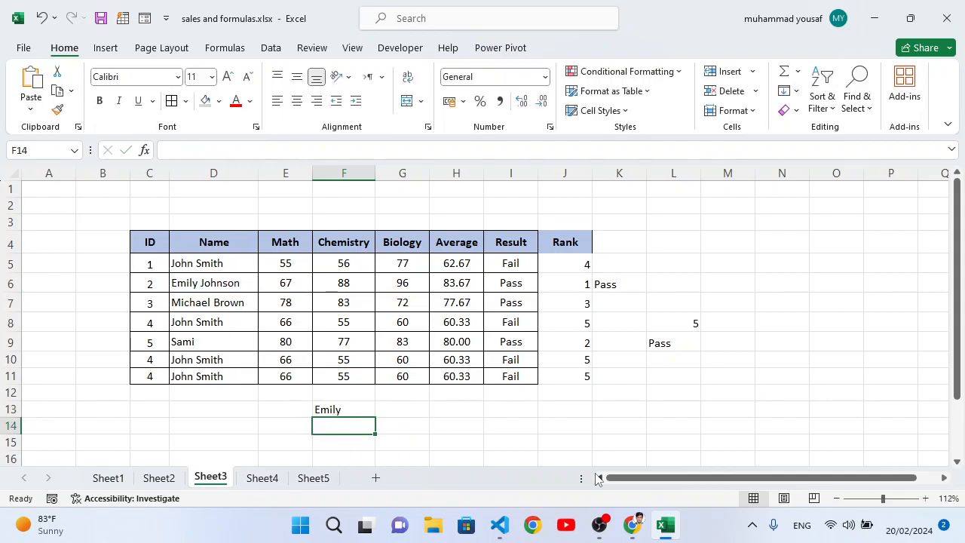
pyautogui.click(356, 410)
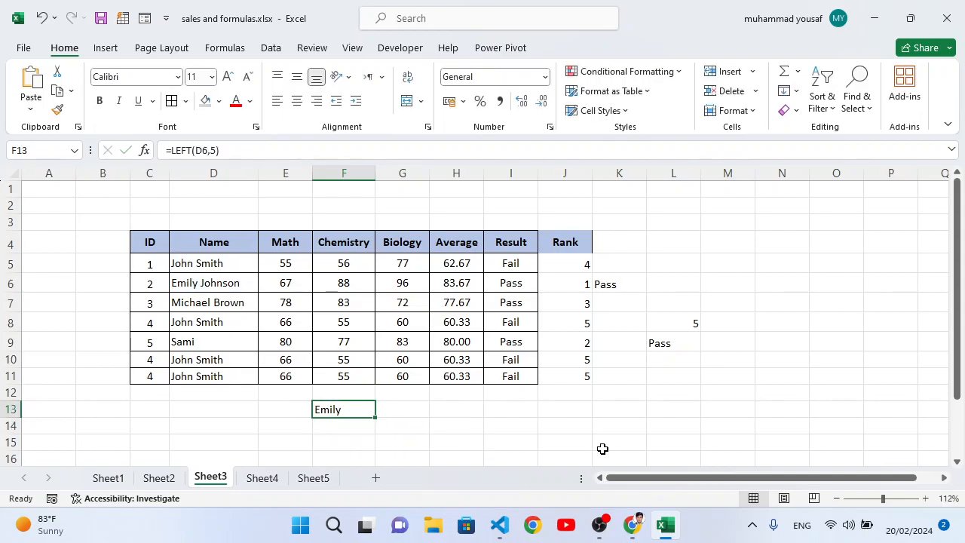
pyautogui.click(702, 526)
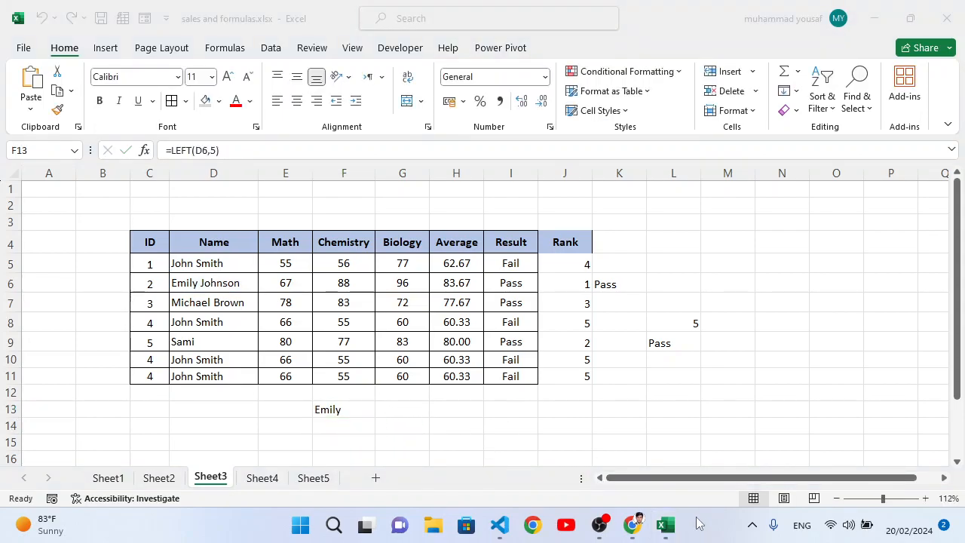